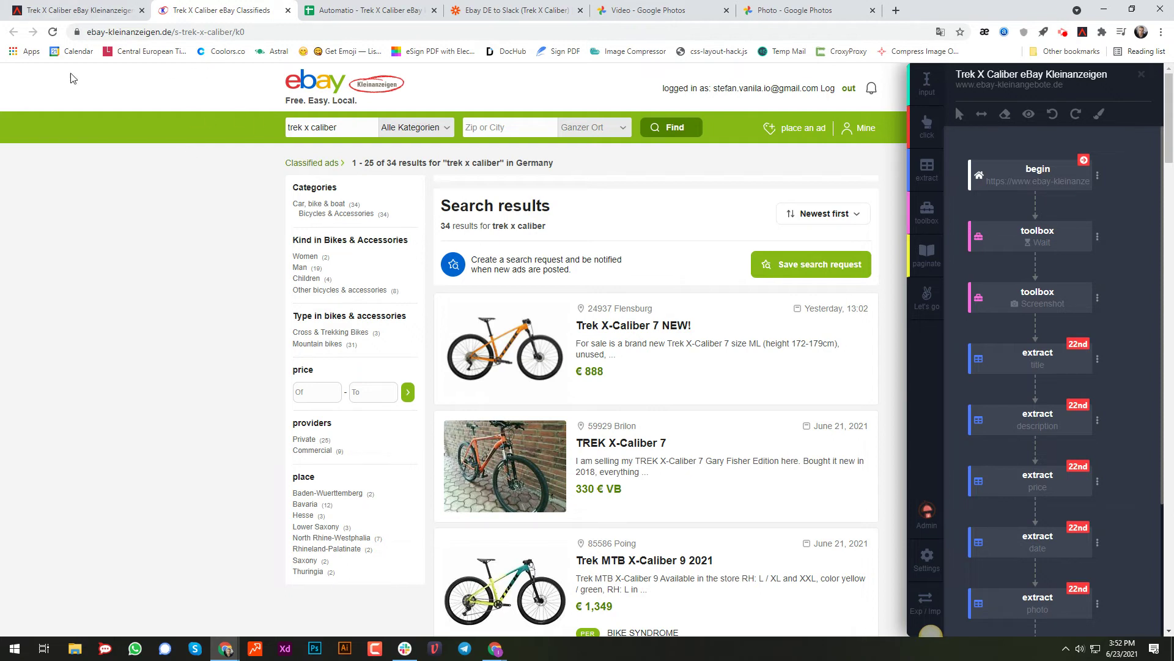
- Select the 'trek x caliber' search query in the eBay results and dismiss the suggestions
scroll(672, 396, "down", 2)
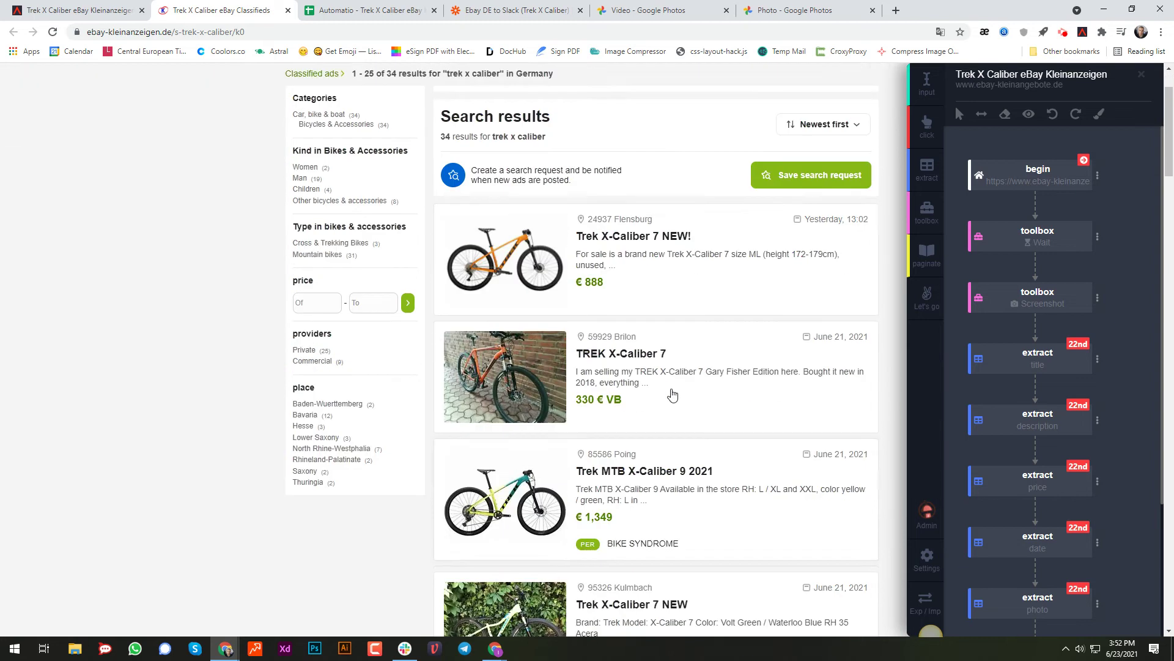
scroll(672, 396, "up", 2)
left_click_drag(339, 129, 286, 130)
left_click(162, 252)
- Scroll the eBay listings beside the workflow, then bring up the Slack alerts window
scroll(703, 349, "down", 5)
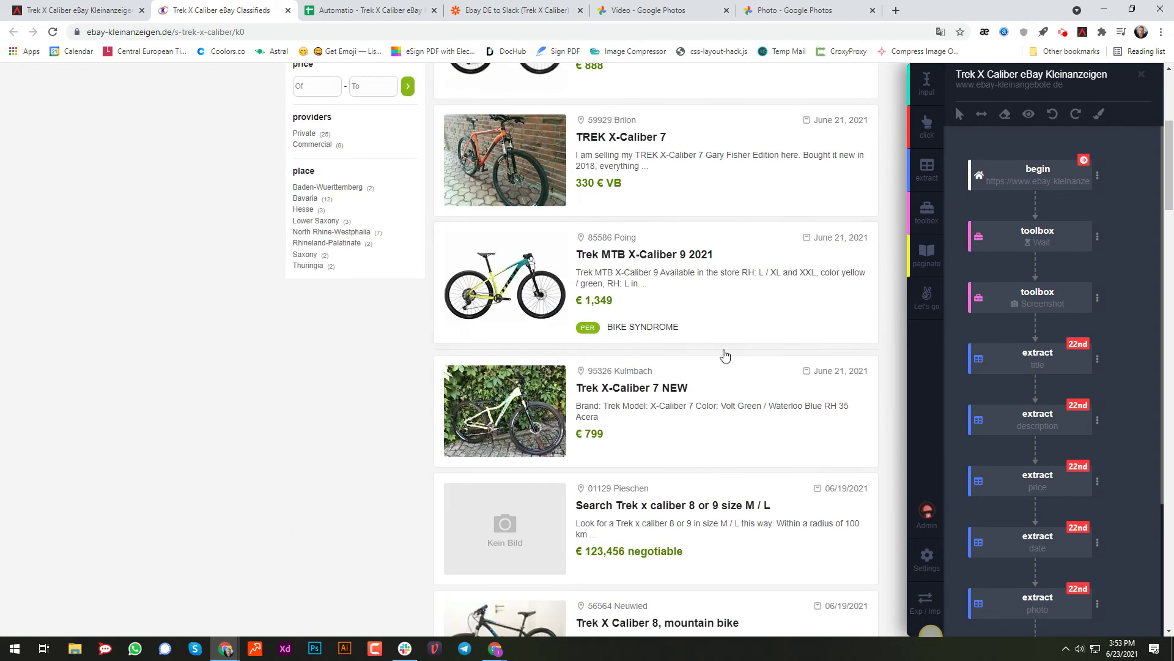
scroll(724, 356, "up", 3)
mouse_move(1039, 300)
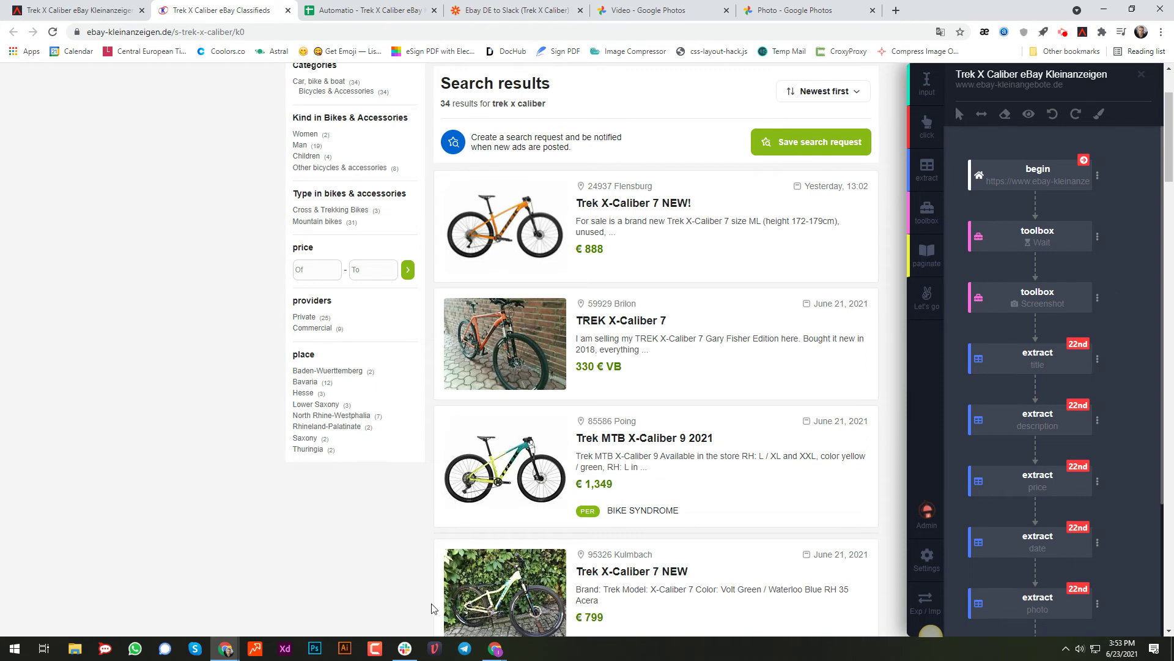
left_click(403, 651)
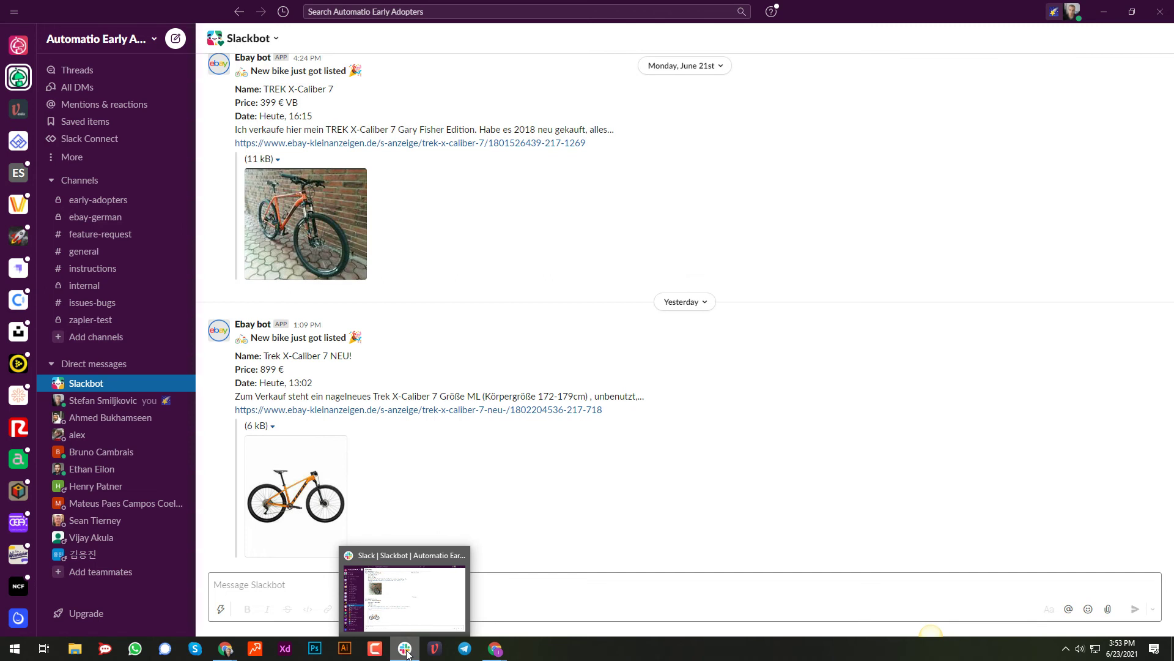
- Leave Slack and return to the eBay Kleinanzeigen results beside the Automatio workflow
left_click(405, 650)
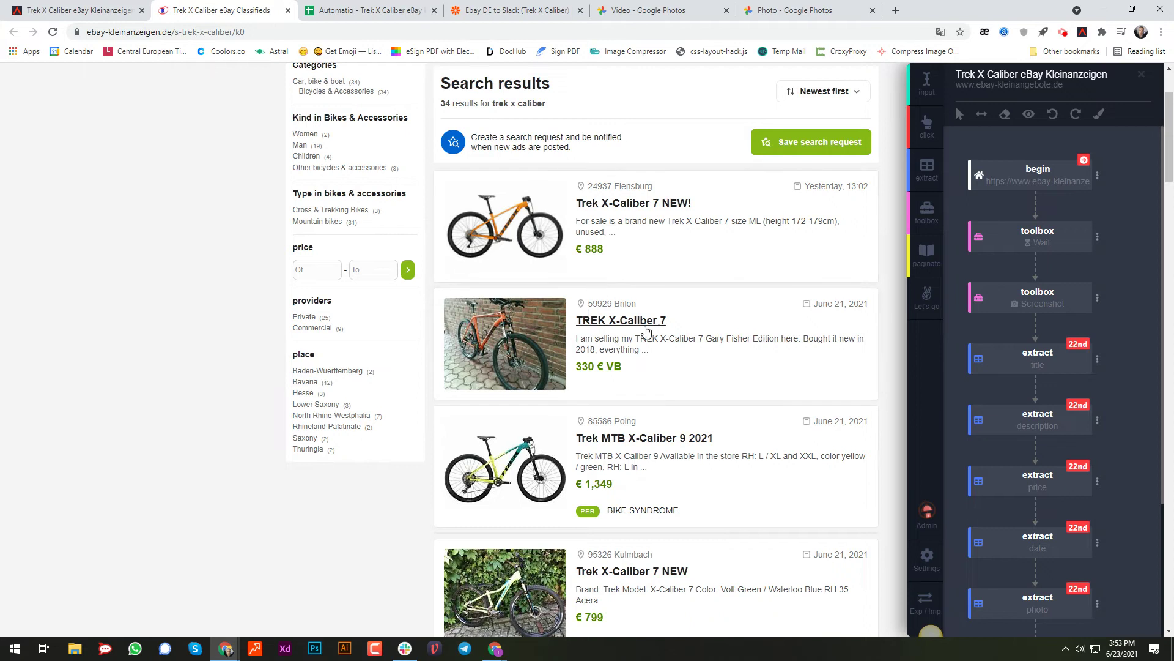
scroll(583, 383, "down", 3)
scroll(582, 383, "down", 3)
scroll(582, 383, "up", 3)
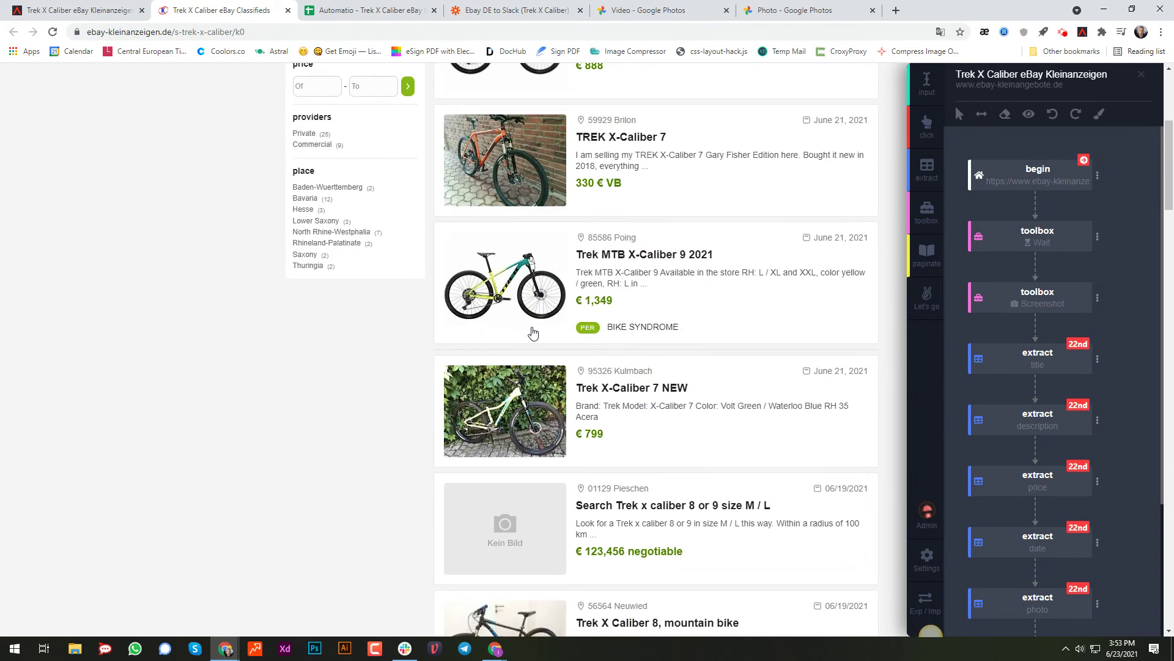
scroll(591, 447, "down", 2)
scroll(599, 460, "down", 5)
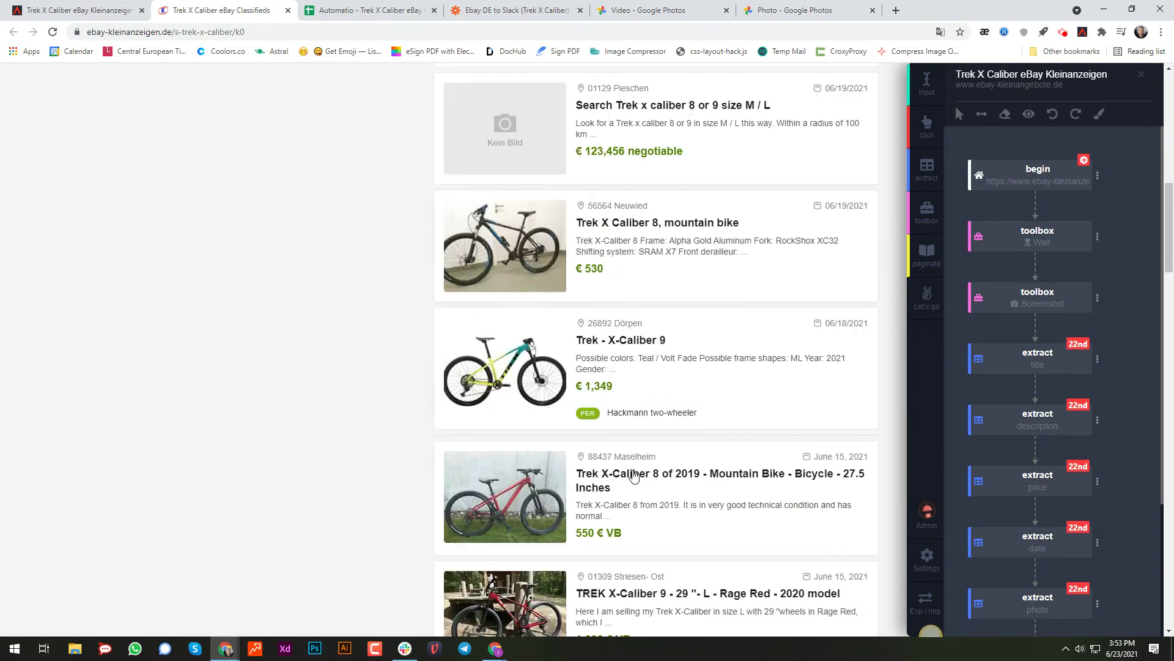
scroll(655, 472, "up", 12)
scroll(664, 474, "up", 2)
scroll(665, 473, "down", 4)
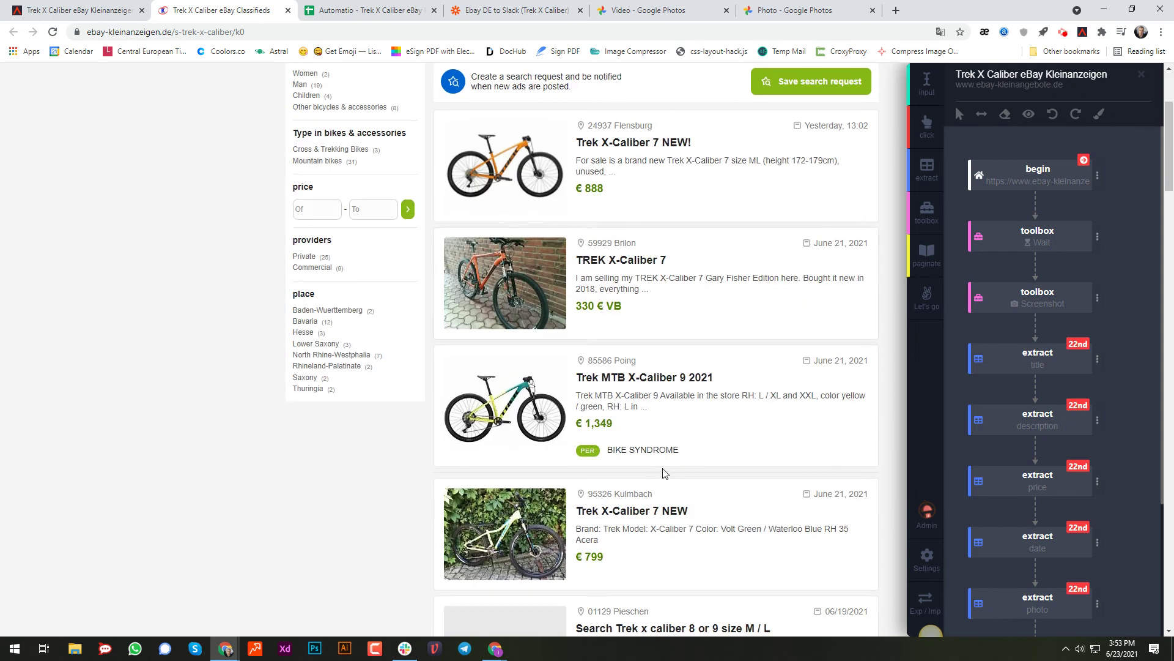
scroll(597, 270, "up", 3)
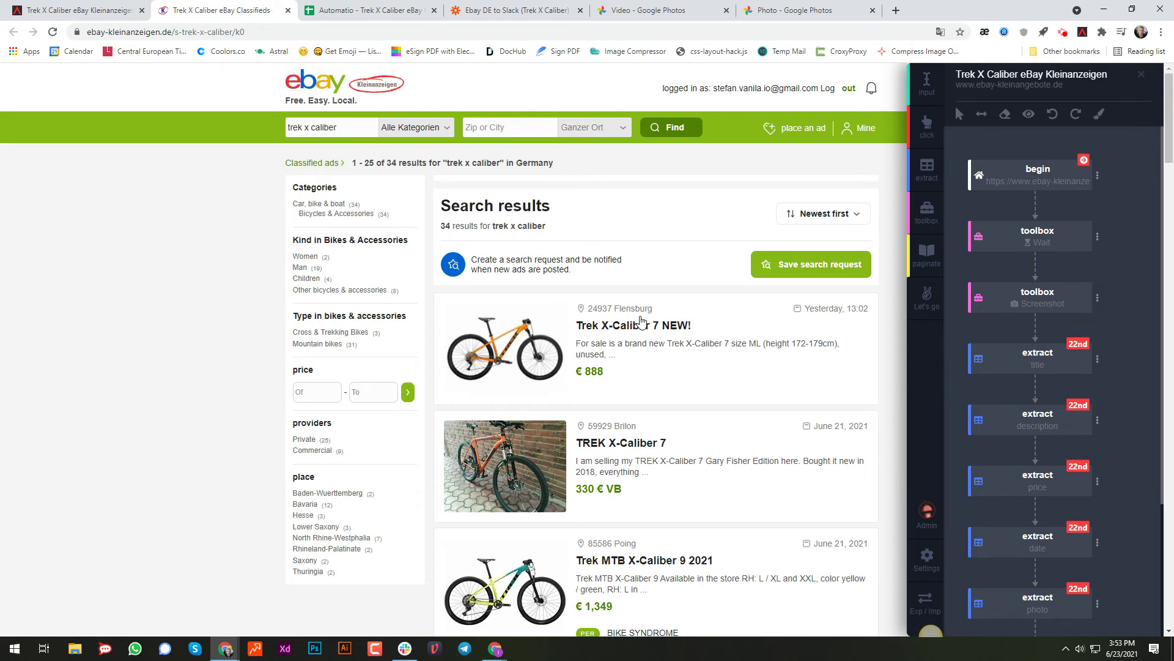
scroll(685, 365, "down", 3)
scroll(684, 366, "up", 3)
mouse_move(1044, 371)
scroll(1034, 344, "down", 1)
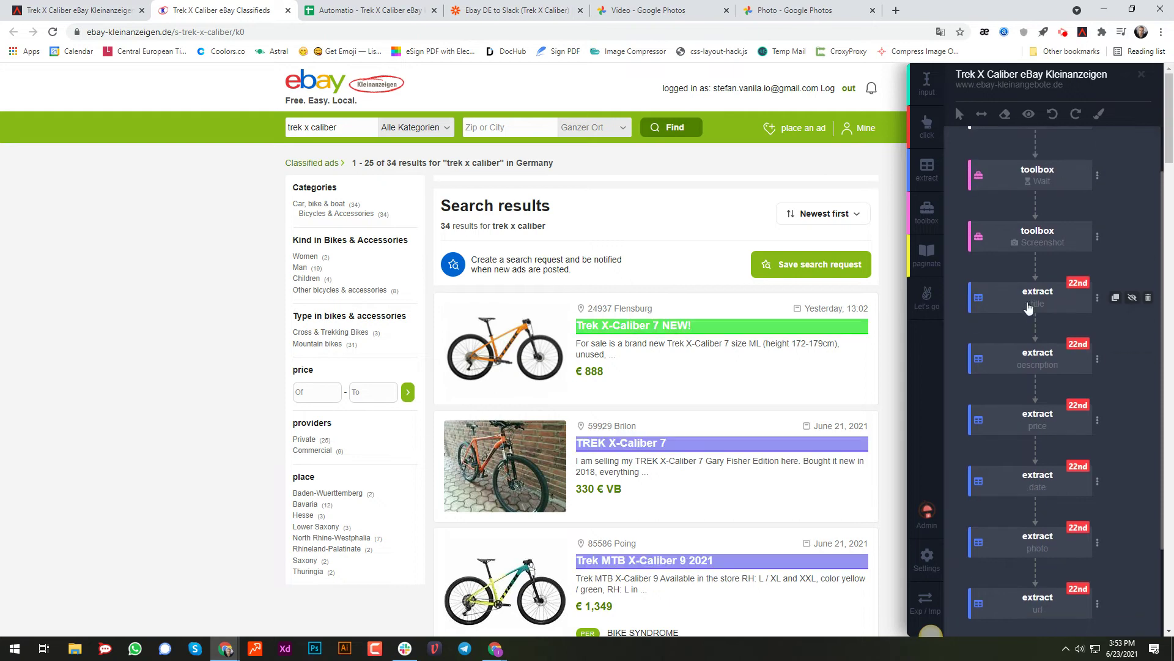
scroll(1007, 465, "down", 2)
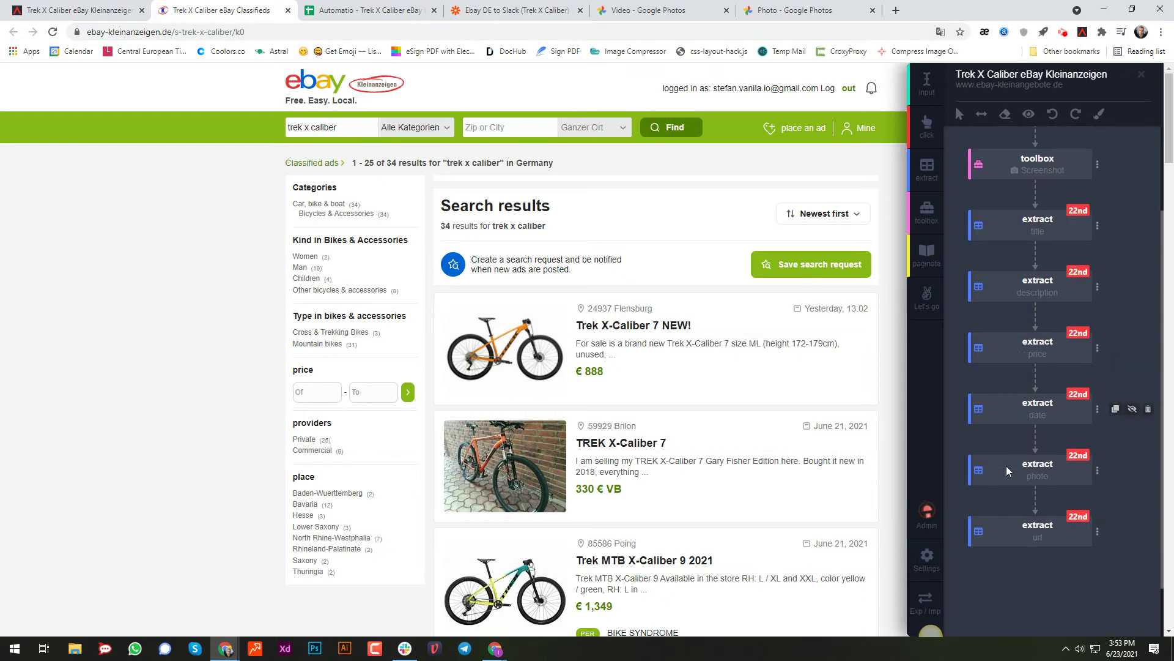
scroll(1026, 432, "up", 2)
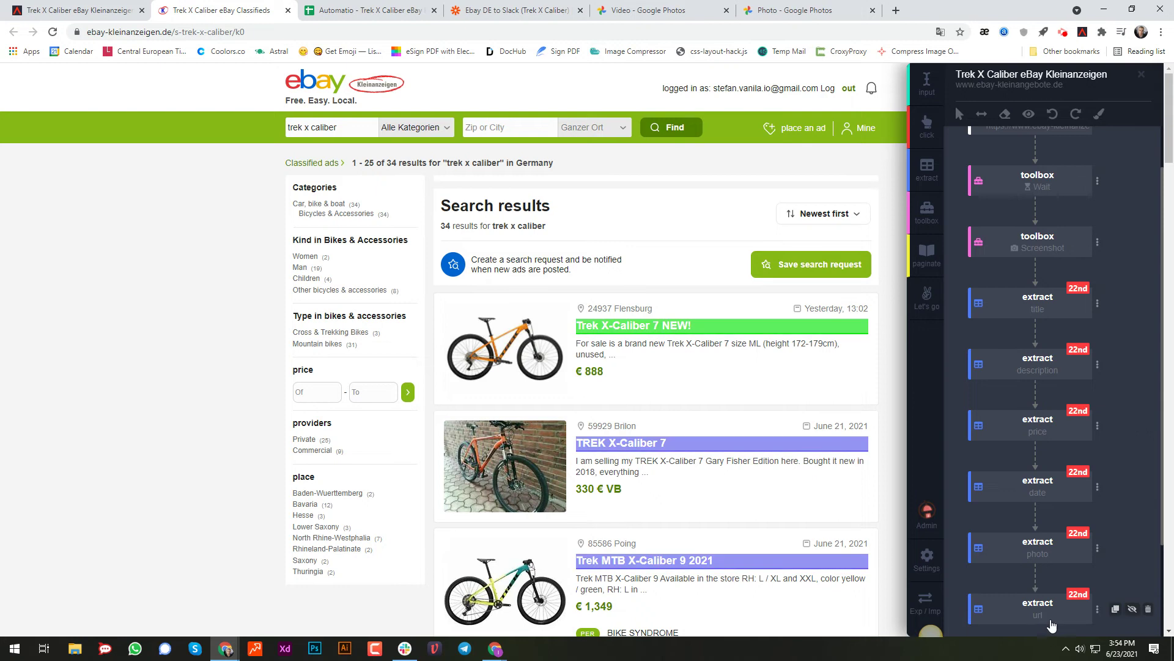
scroll(1028, 289, "up", 2)
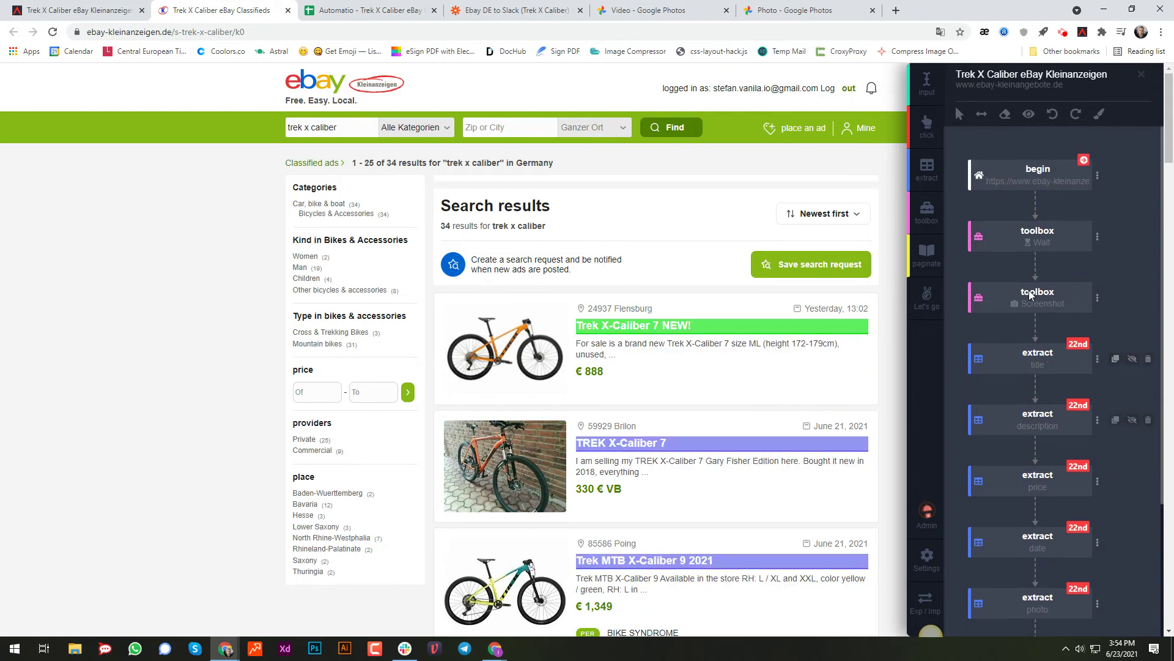
left_click(1098, 177)
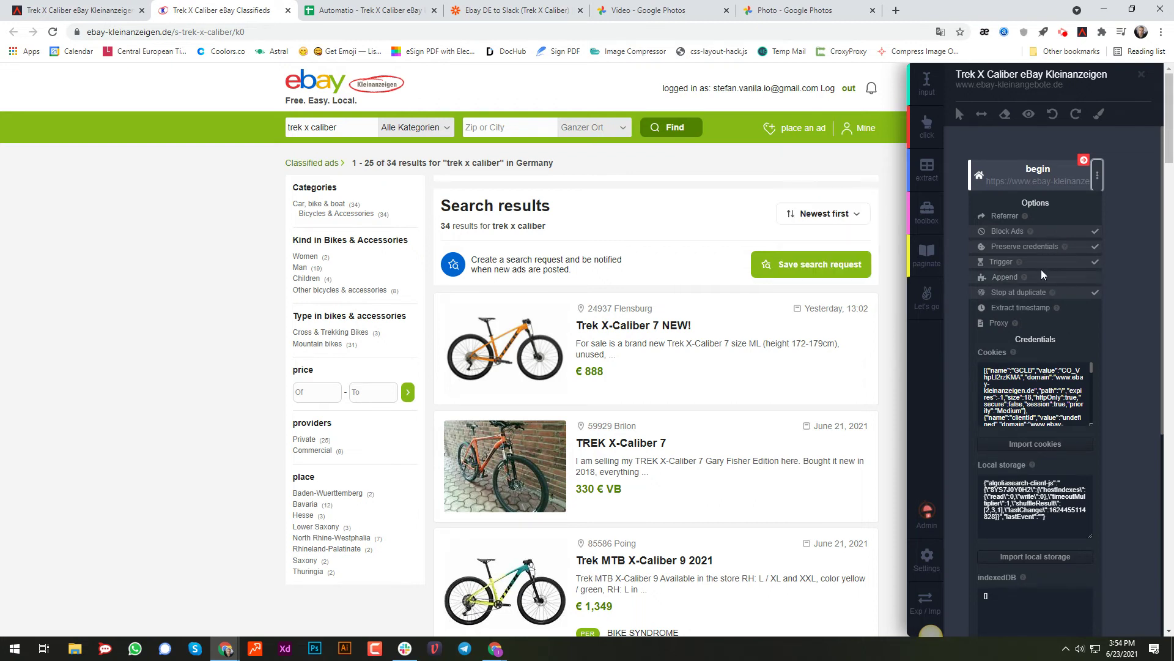
scroll(1065, 275, "down", 5)
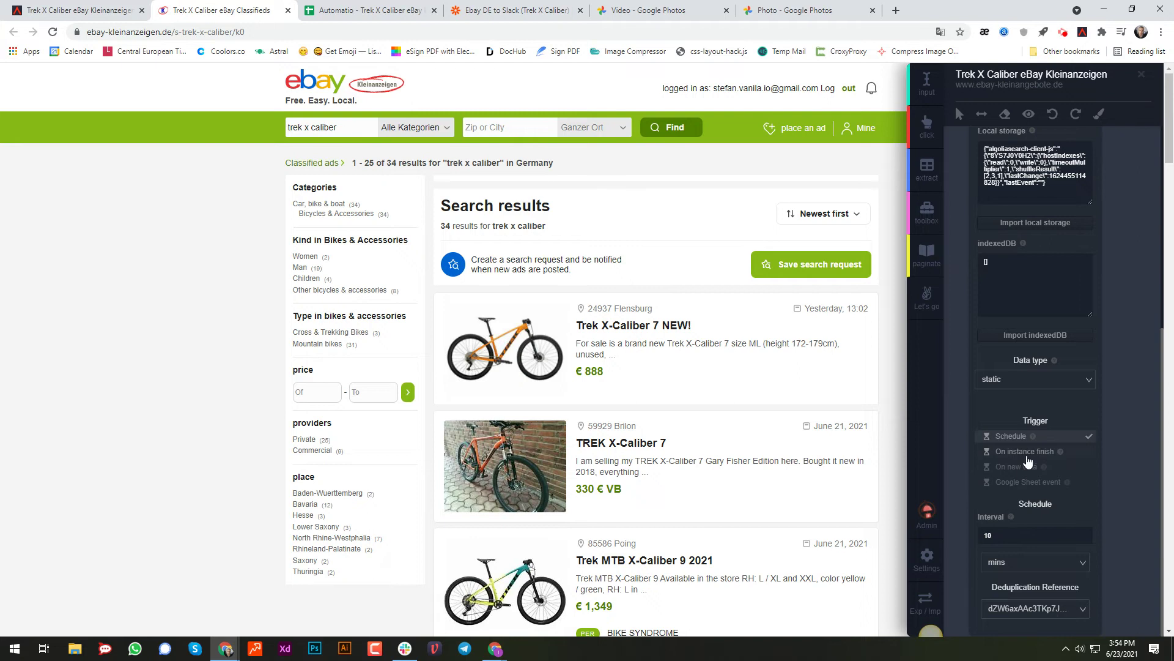
scroll(1028, 462, "up", 5)
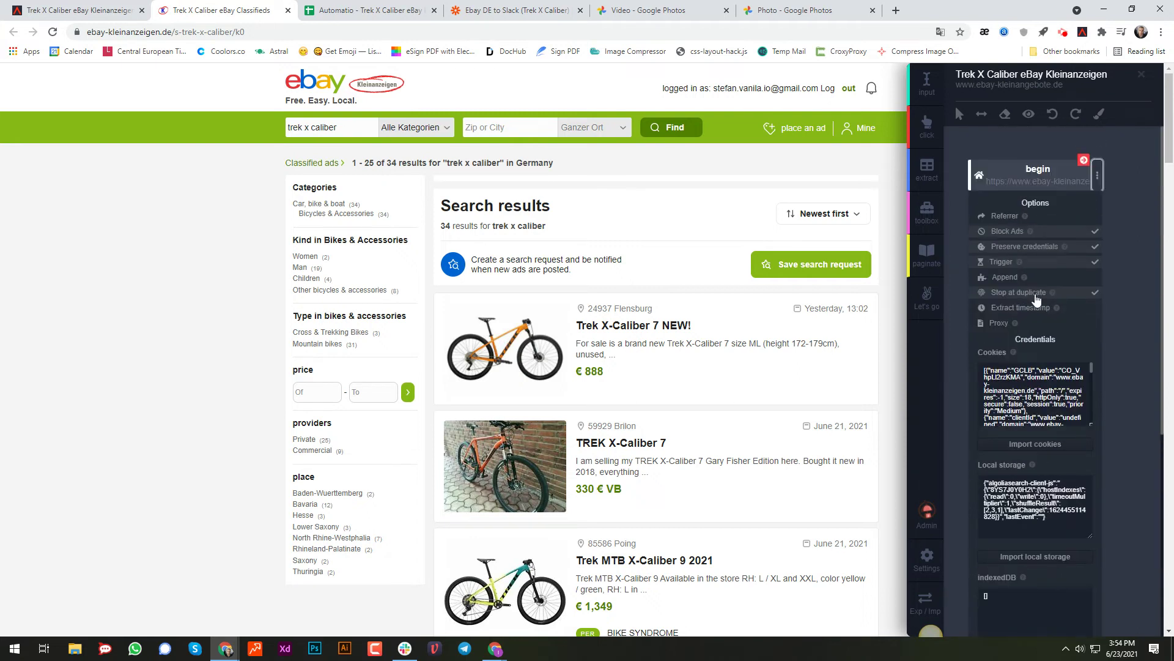
mouse_move(1052, 294)
left_click(950, 334)
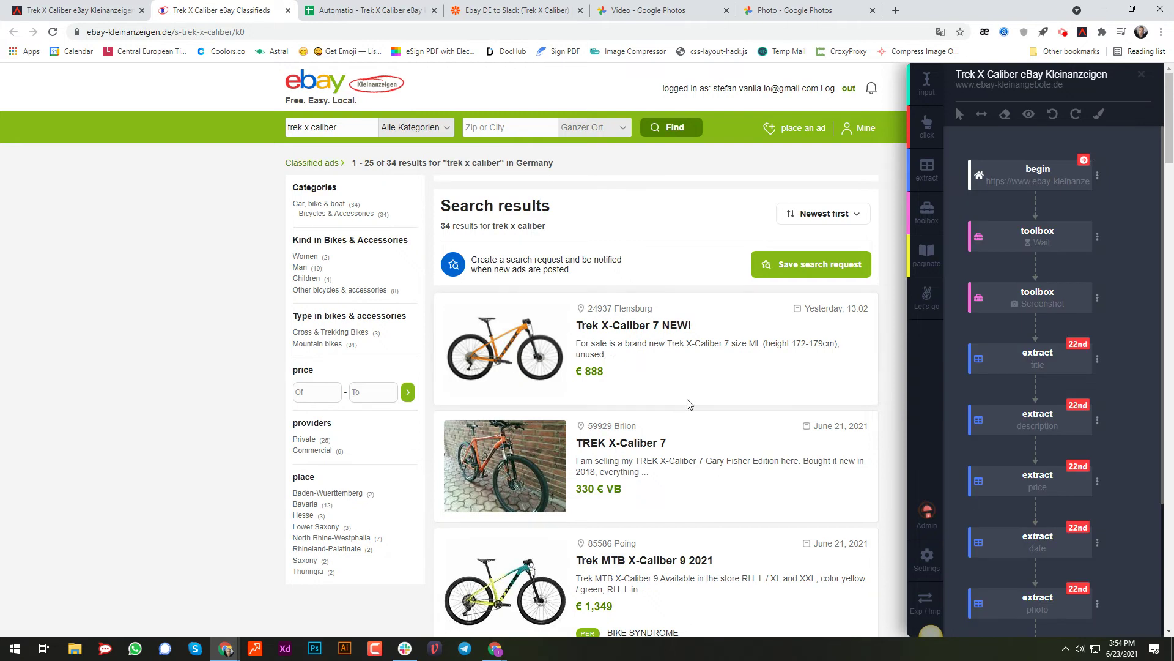
scroll(688, 405, "down", 4)
scroll(688, 404, "down", 3)
scroll(688, 404, "up", 8)
left_click(113, 7)
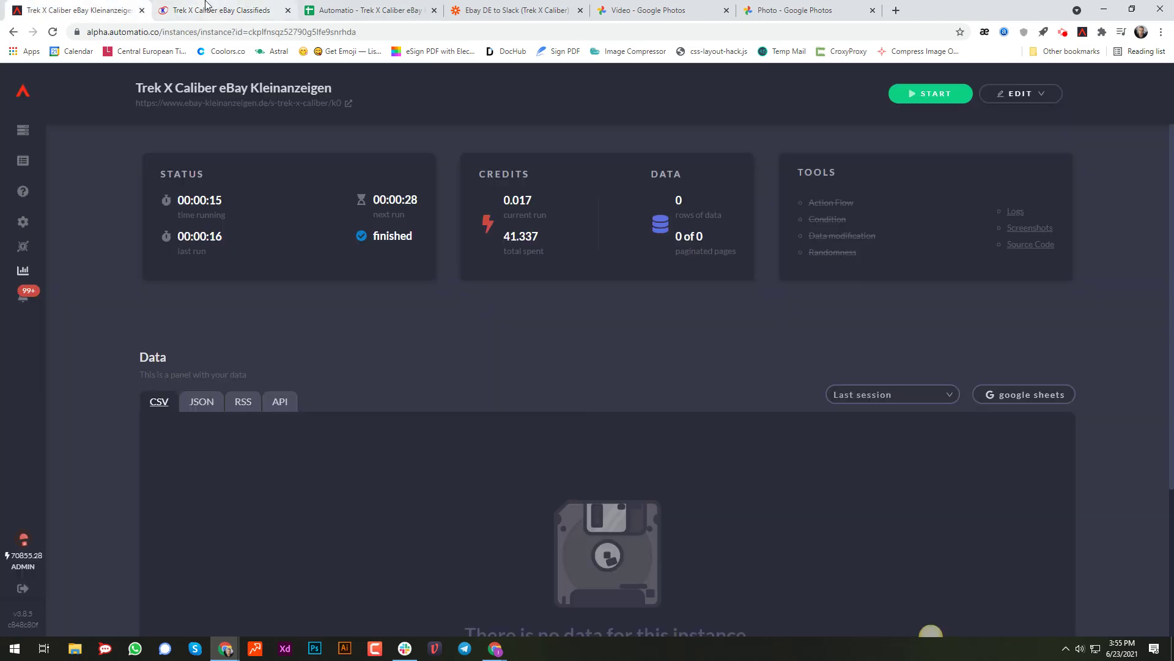
left_click(221, 10)
left_click(928, 297)
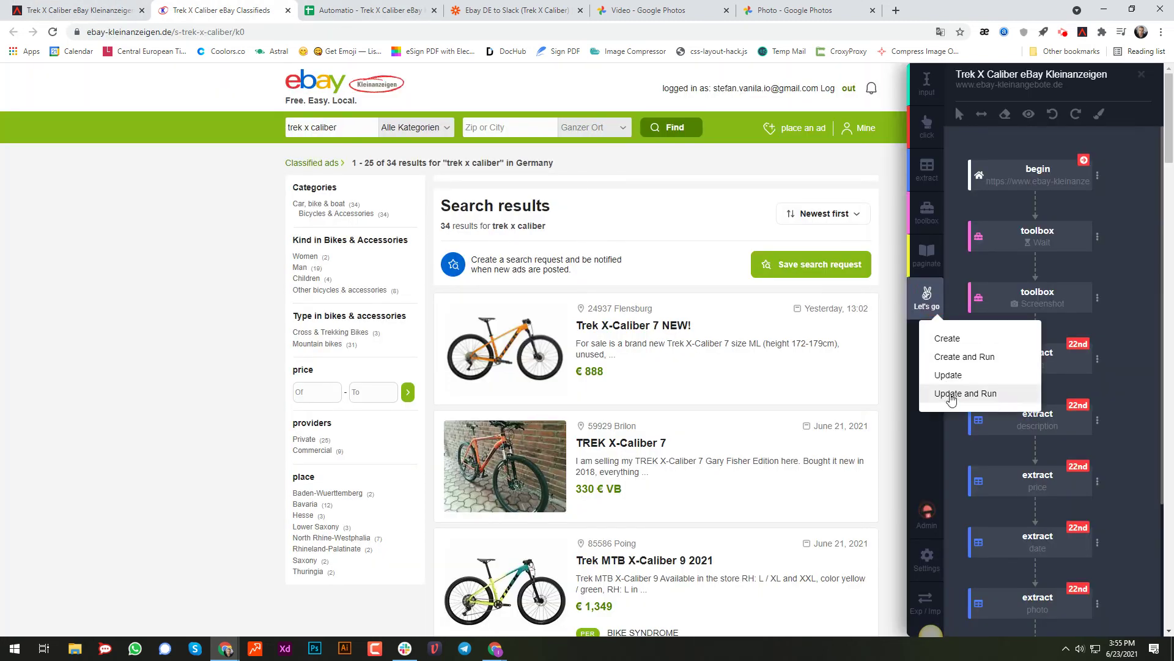
left_click(960, 451)
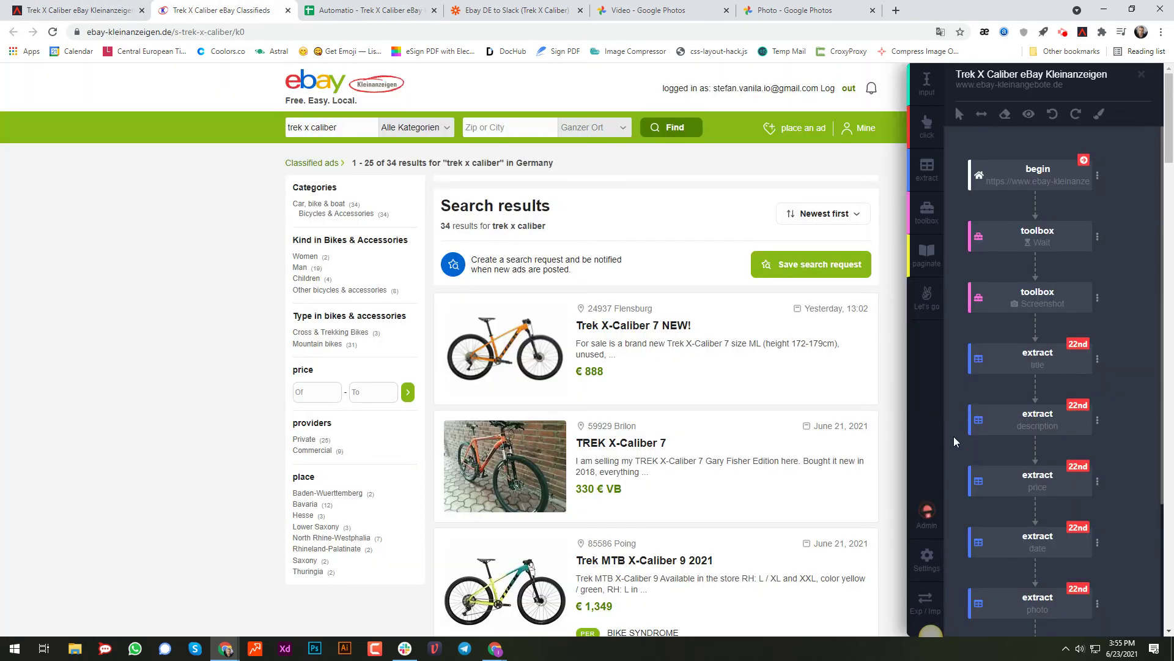
- Show the bot's instance dashboard and highlight the countdown to the next scheduled run
left_click(92, 10)
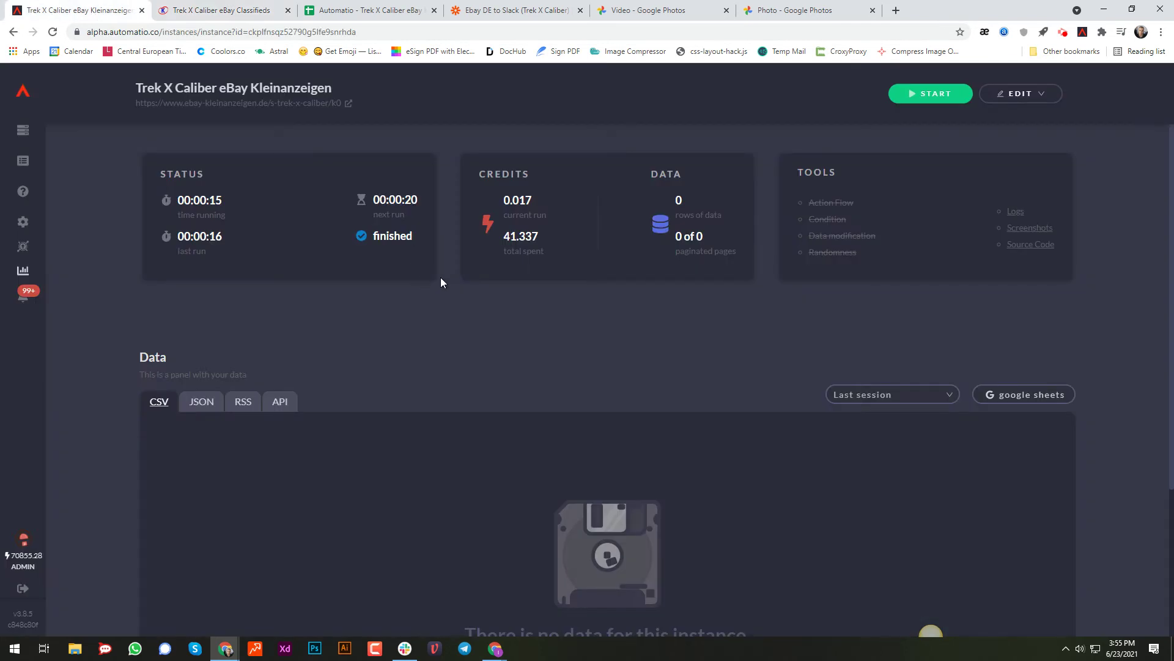
triple_click(421, 199)
triple_click(425, 200)
scroll(370, 361, "down", 3)
scroll(489, 361, "up", 3)
scroll(229, 415, "down", 2)
scroll(673, 342, "up", 2)
scroll(612, 465, "down", 3)
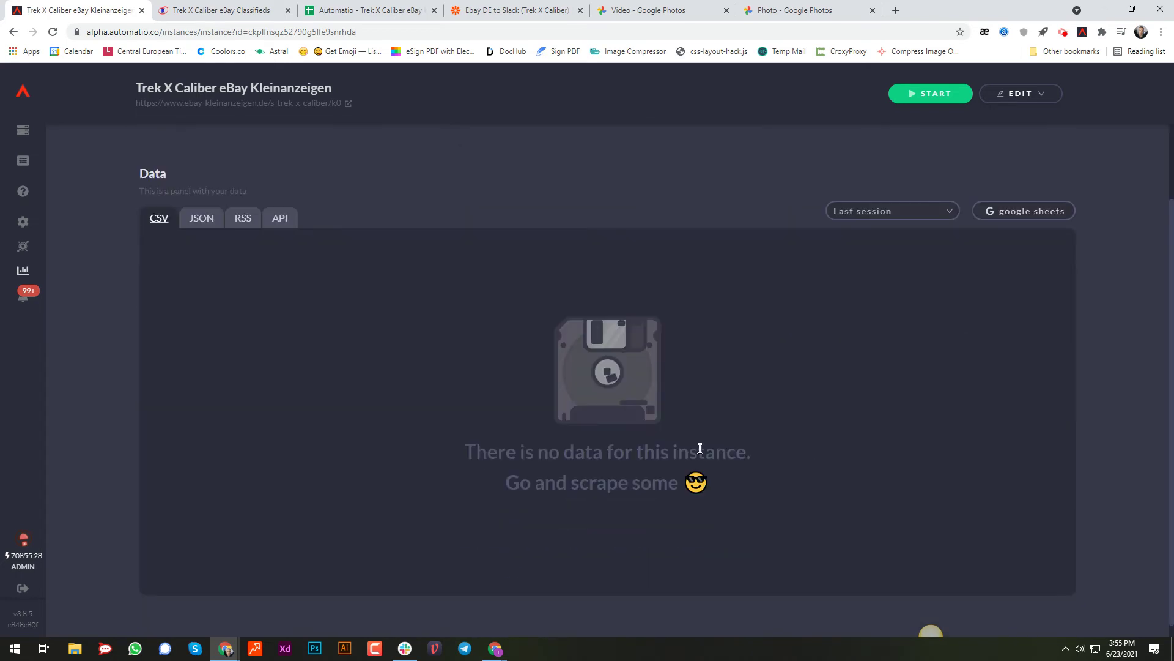
scroll(855, 423, "up", 3)
- Browse the past run sessions in the Last session dropdown, then close it
left_click(881, 407)
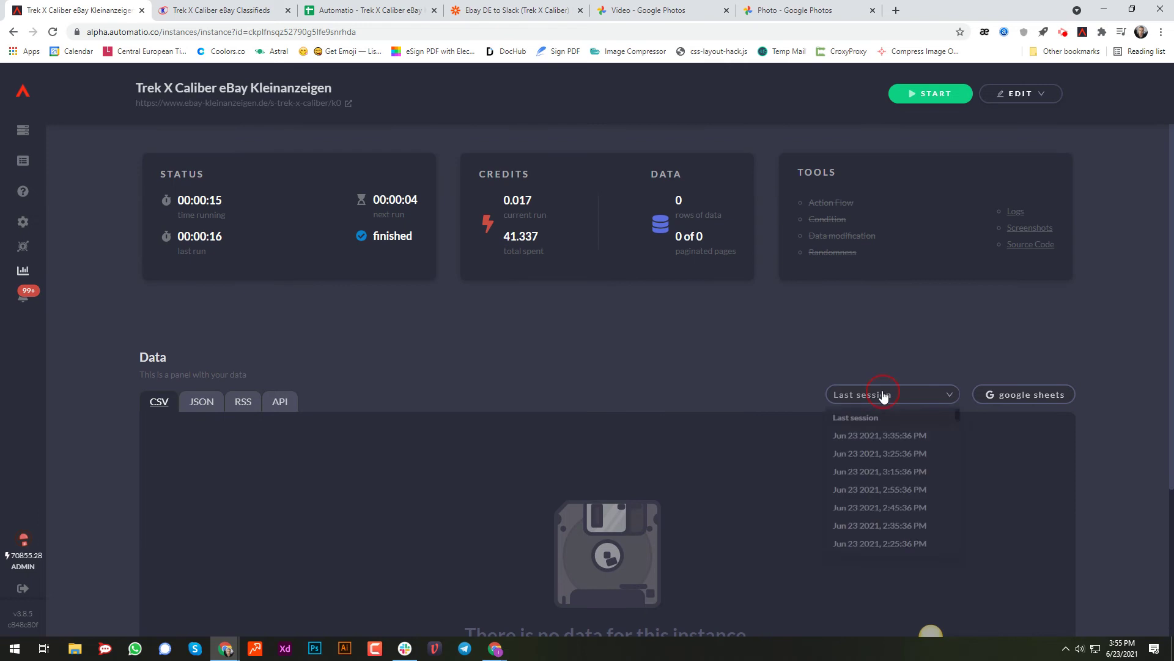
scroll(898, 474, "down", 2)
scroll(900, 474, "down", 20)
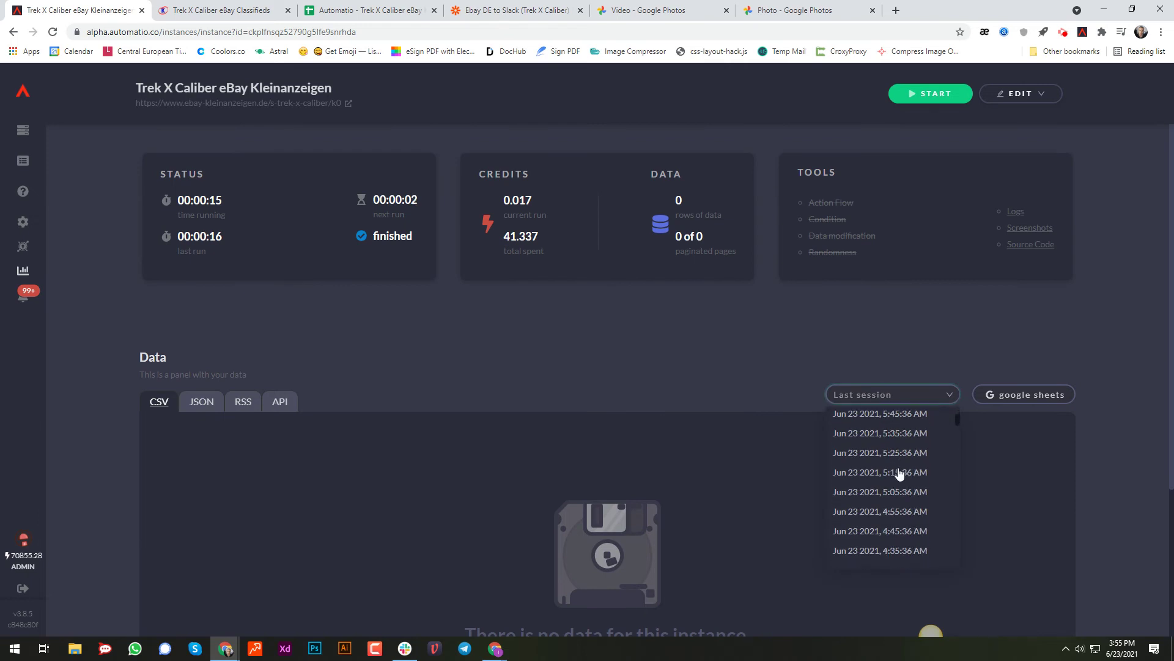
scroll(899, 474, "down", 10)
left_click(670, 328)
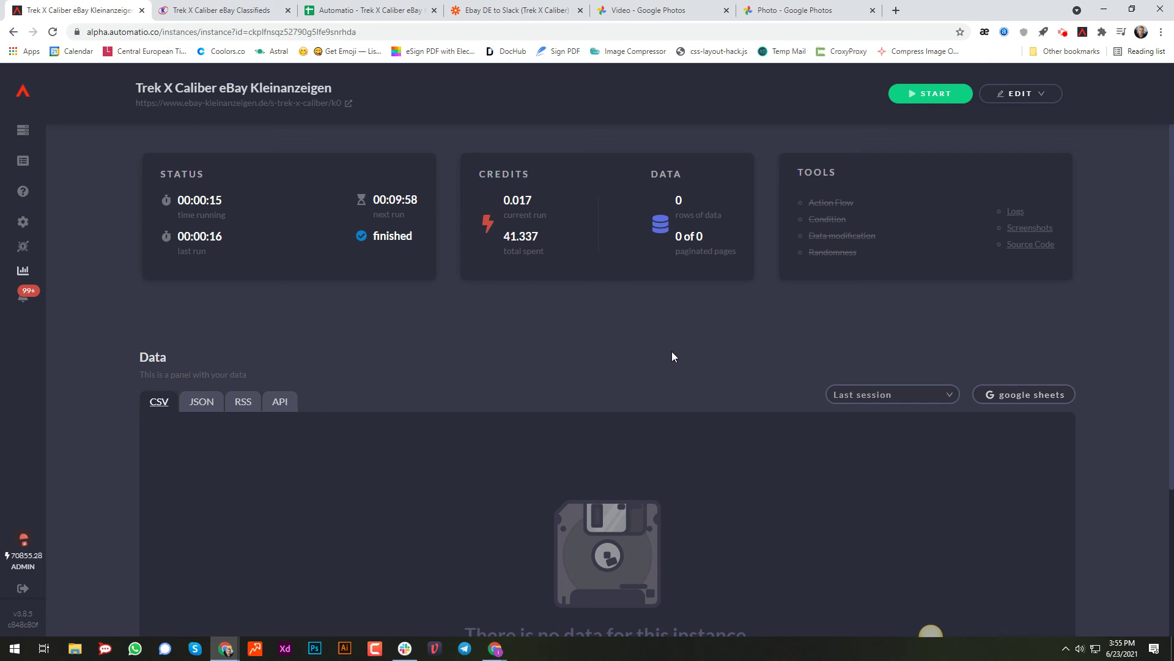
- Return to the workflow on the eBay page and clear all its existing steps
left_click(220, 10)
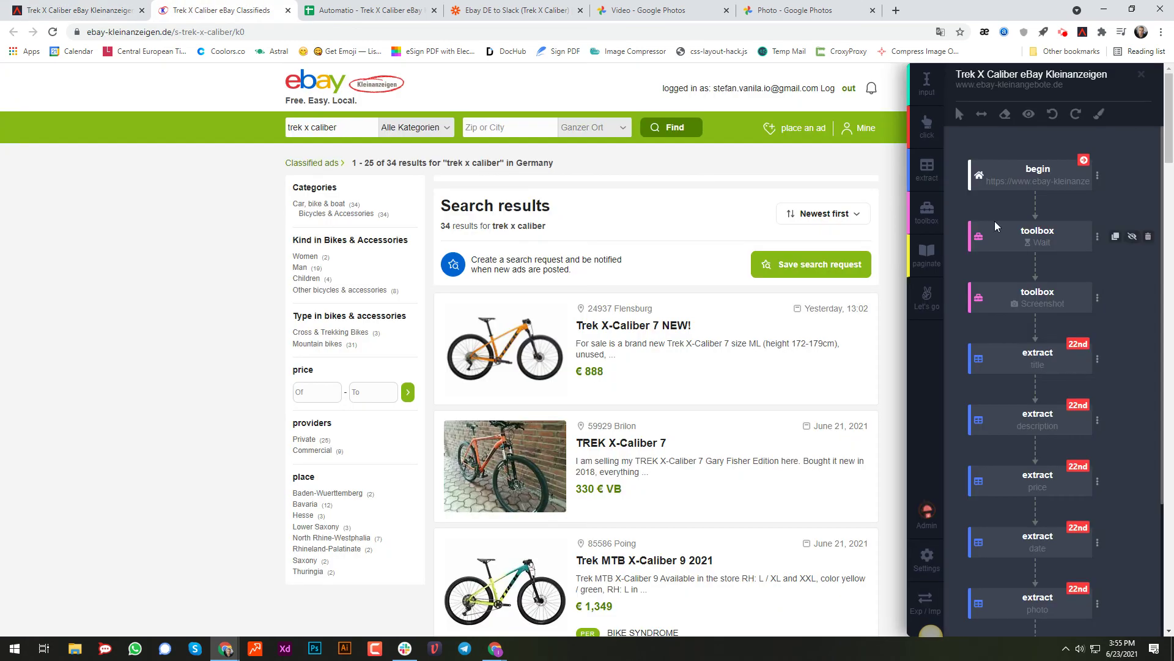
left_click(110, 10)
left_click(216, 8)
left_click(1098, 112)
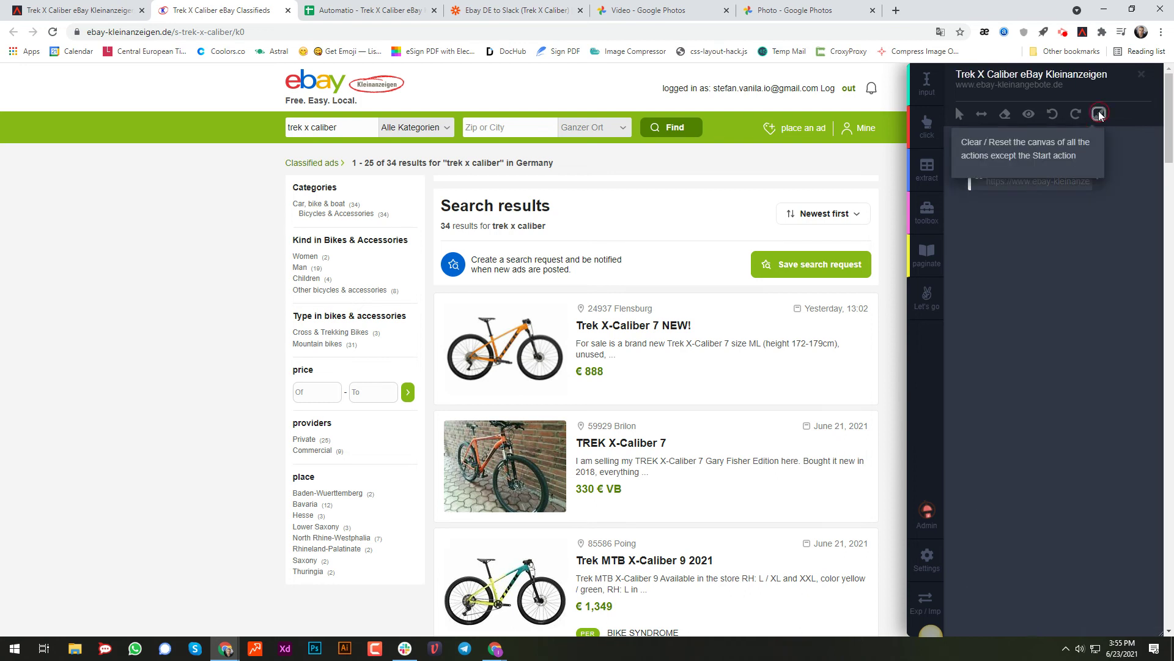
- Add extract steps for the listing titles and the listing descriptions
left_click(927, 168)
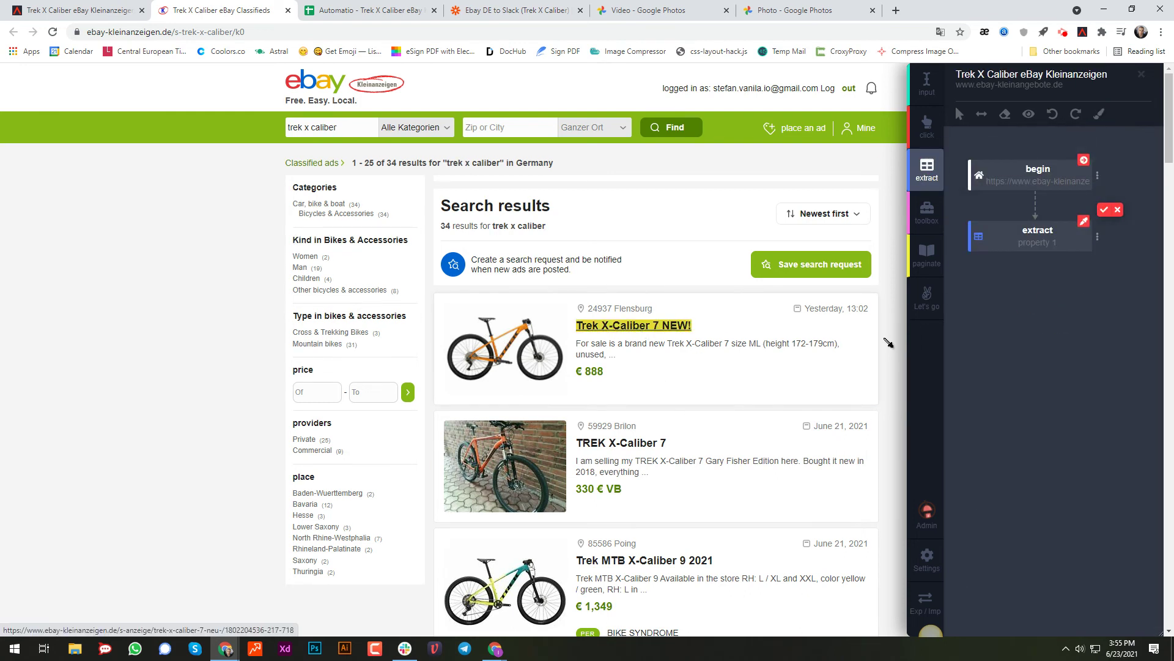
left_click(719, 328)
left_click(1104, 209)
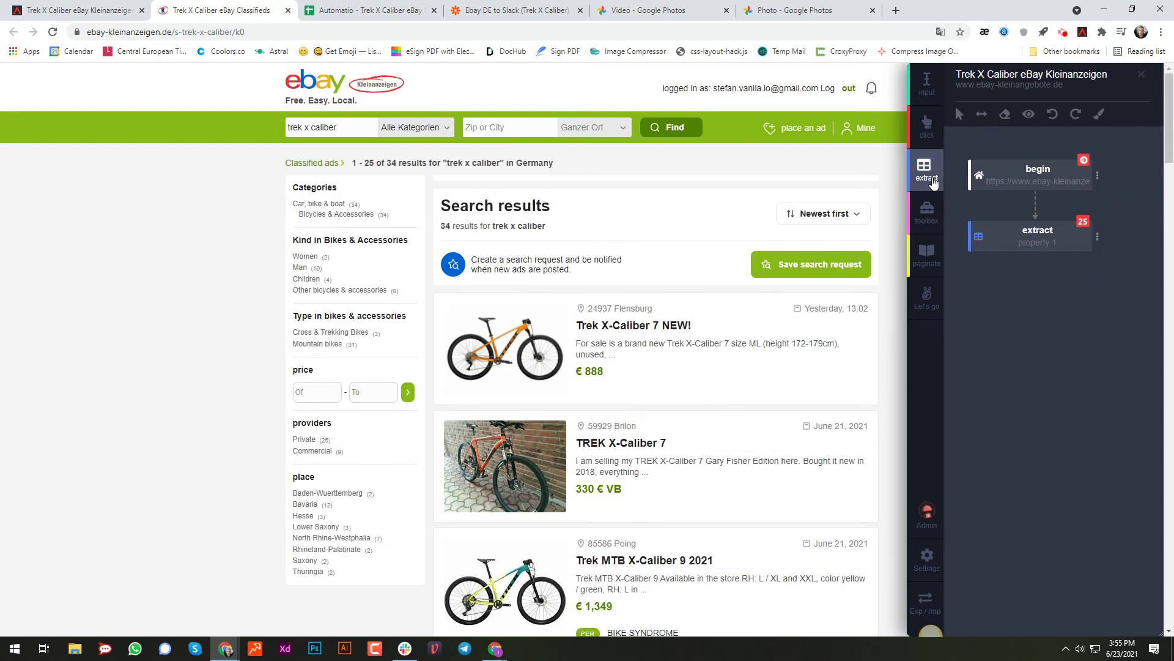
left_click(933, 182)
left_click(726, 355)
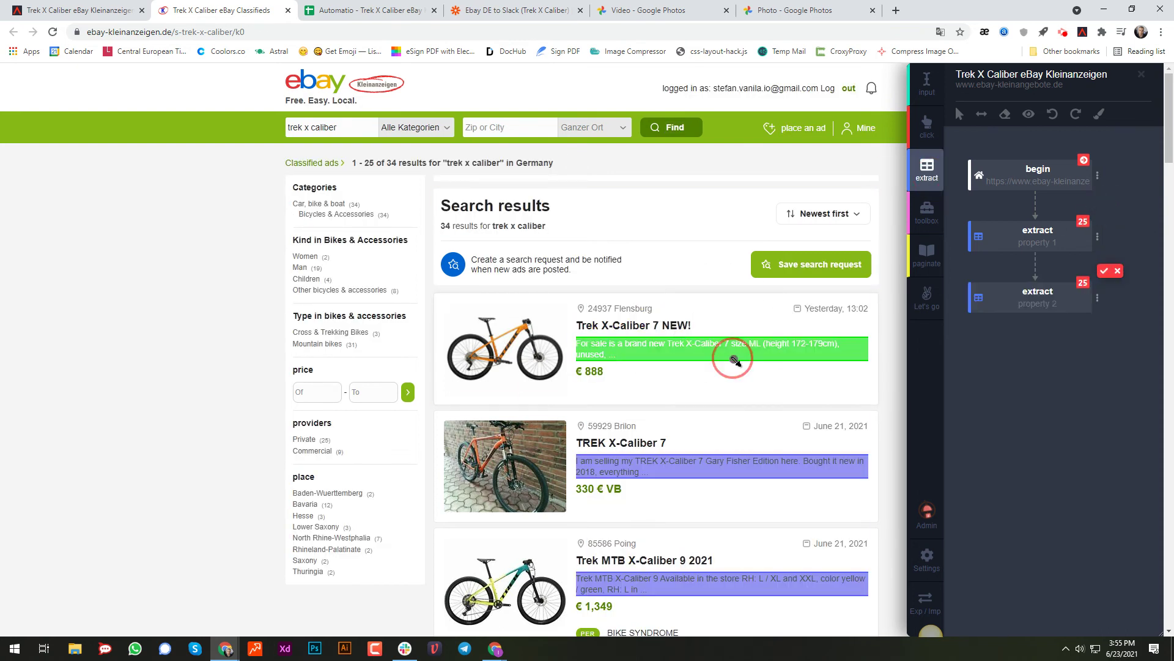
left_click(1105, 271)
- Add extract steps for the listing prices and the photos, extracting the photos' Image url
left_click(927, 172)
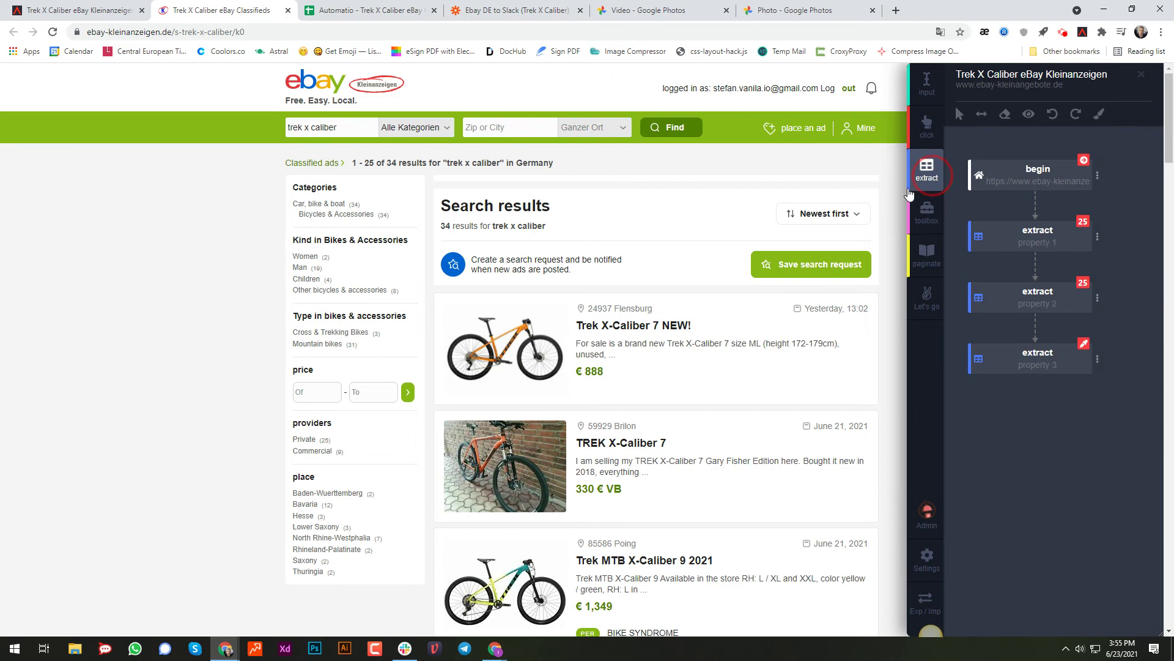
left_click(727, 371)
left_click(1104, 334)
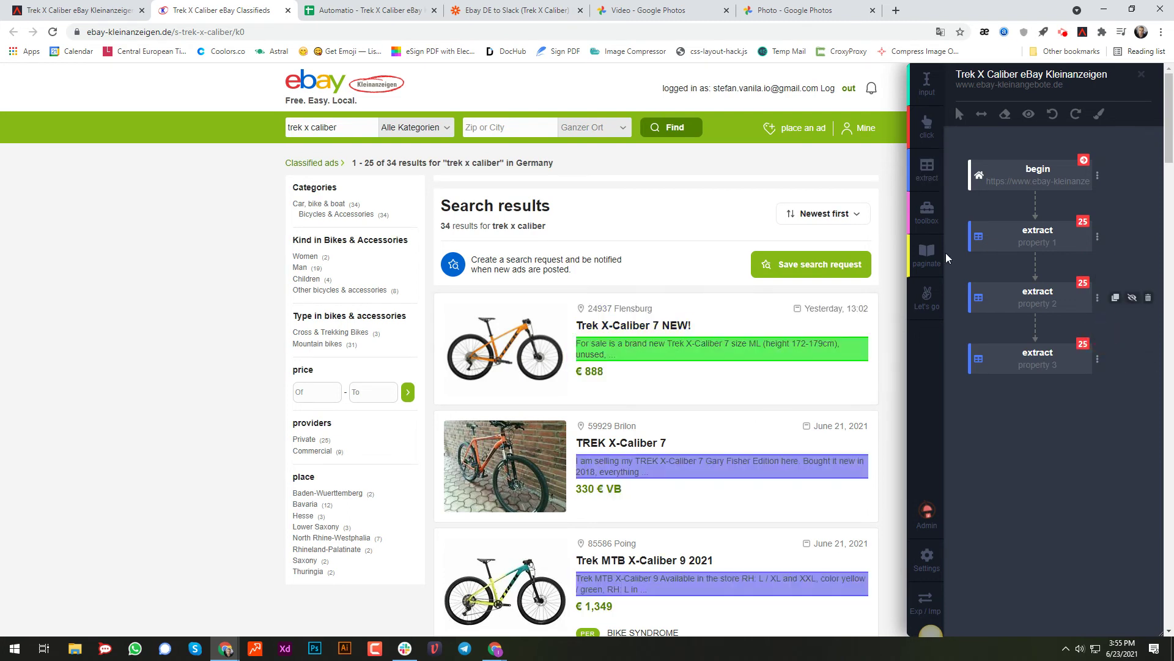
left_click(927, 175)
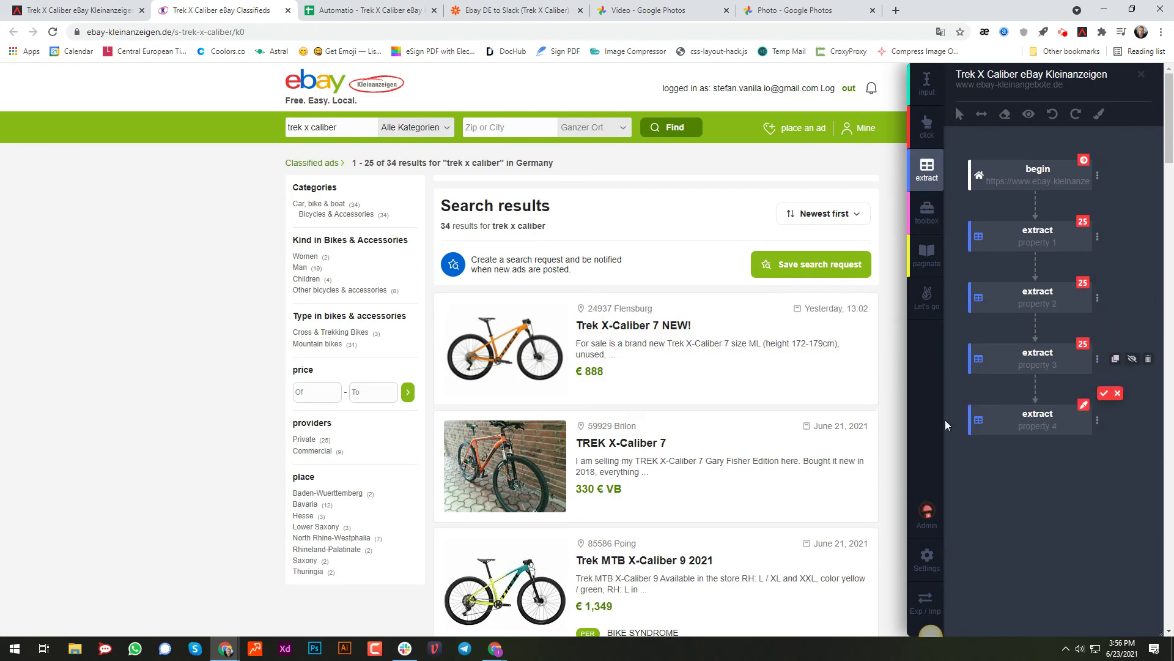
left_click(523, 362)
left_click(1104, 393)
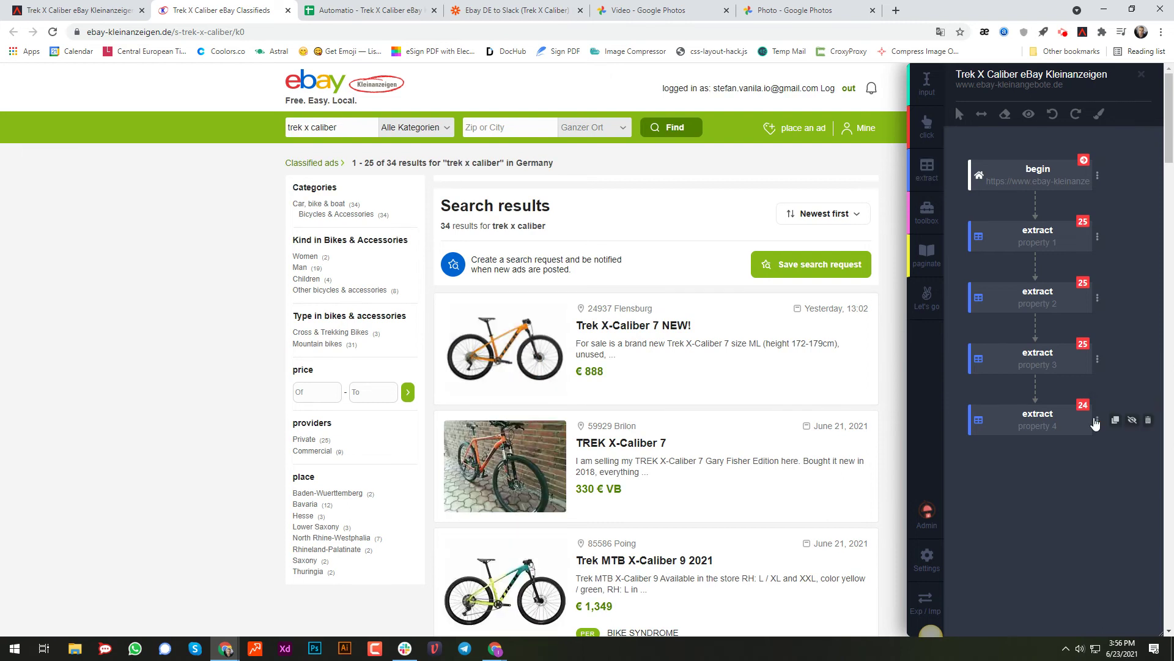
left_click(1097, 421)
left_click(1022, 488)
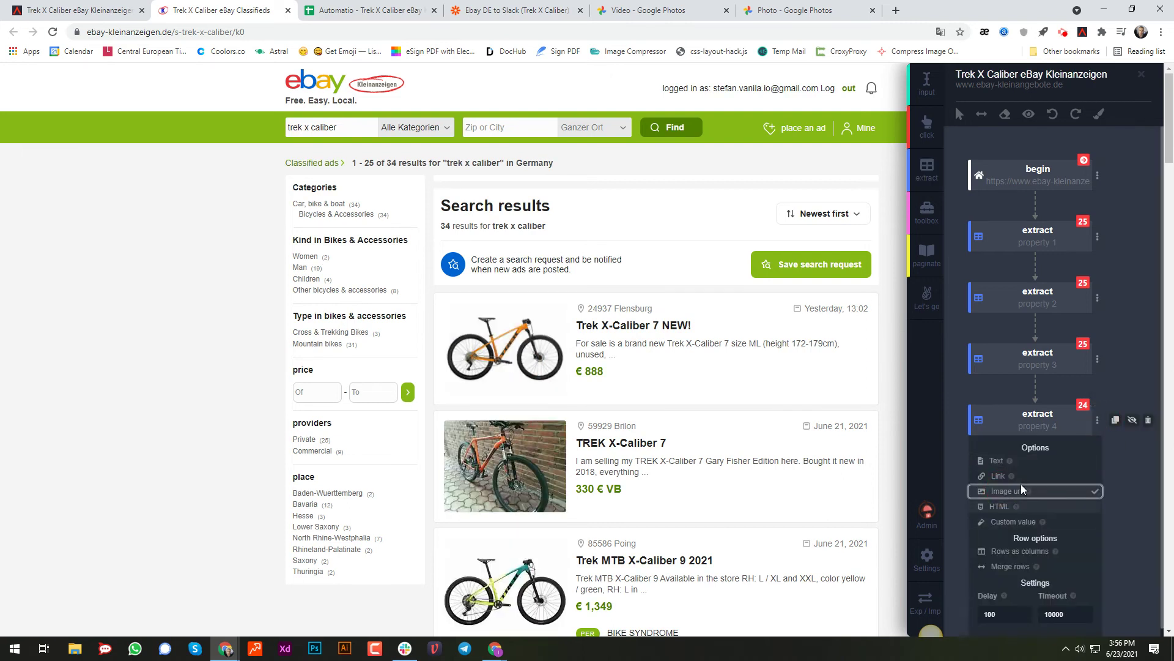
- Rename the first extract step from property 1 to 'title'
left_click(1044, 251)
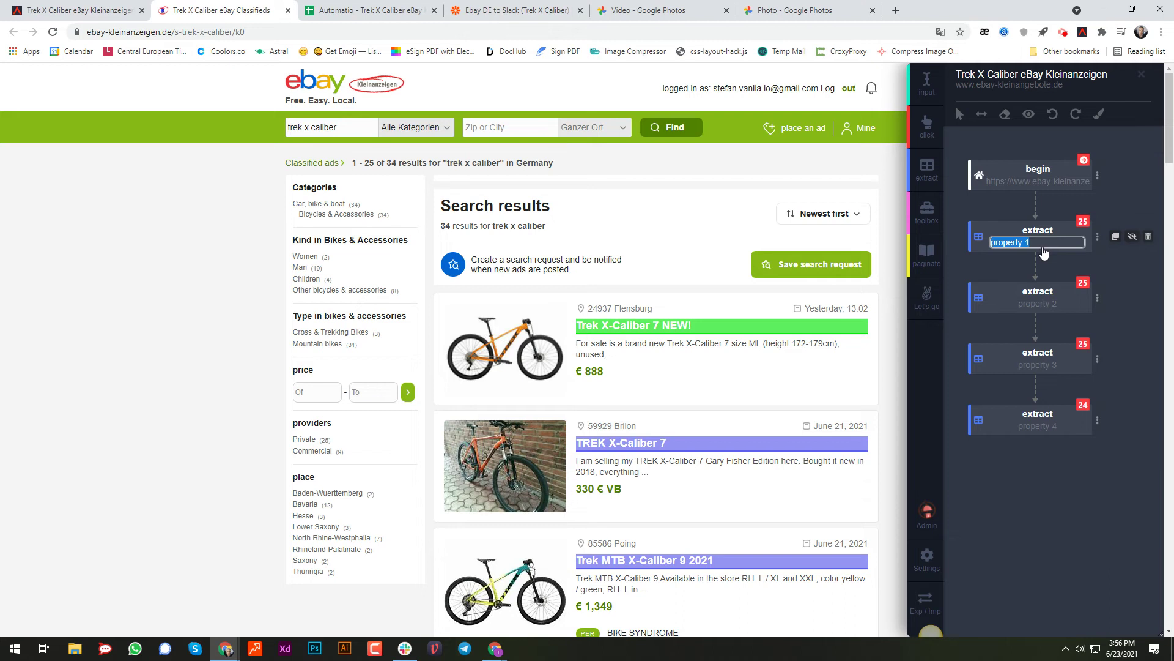
key("BackSpace")
type("title")
key("Return")
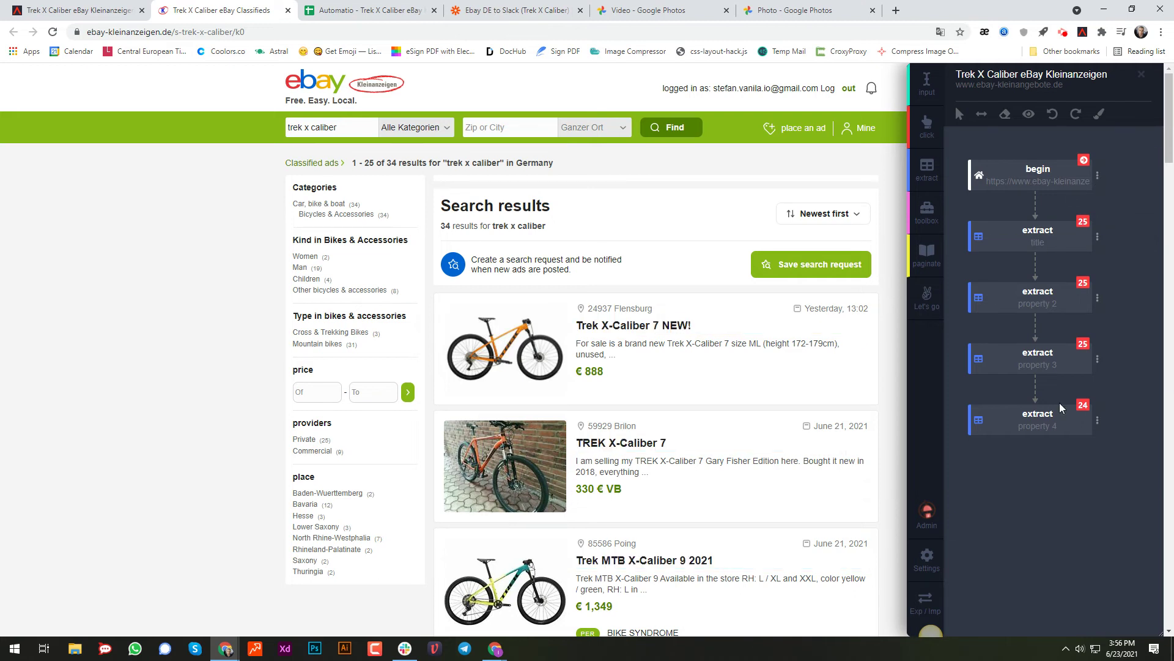
- Enable Block Ads and a Schedule trigger with a 1-minute interval on the begin step
left_click(1097, 175)
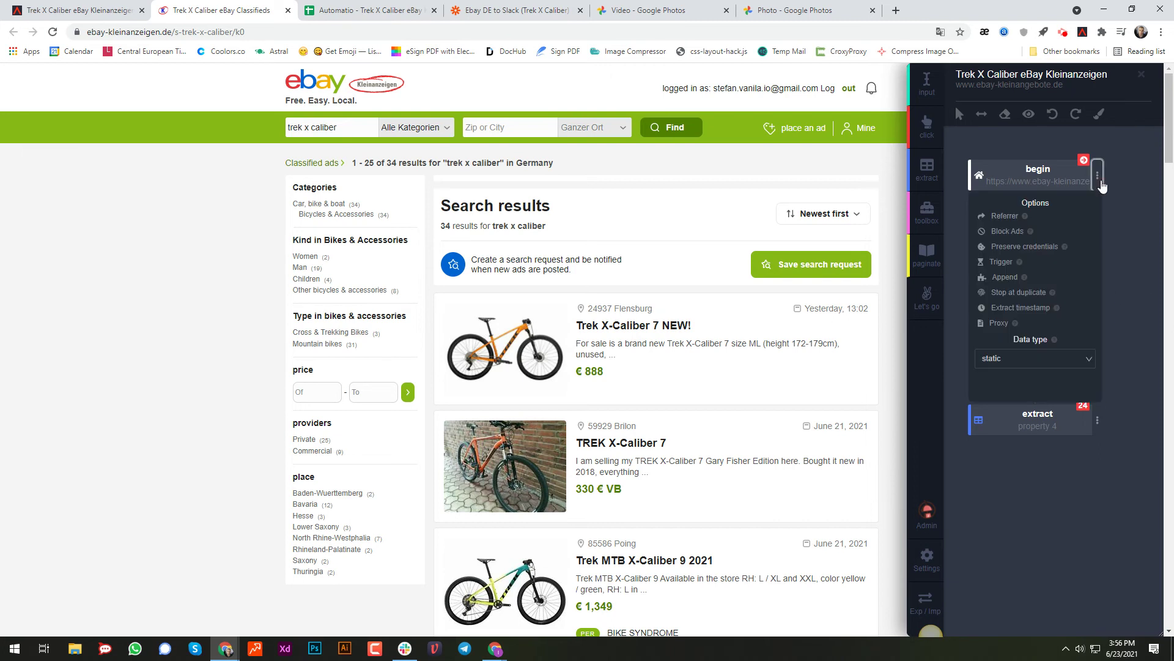
left_click(1013, 233)
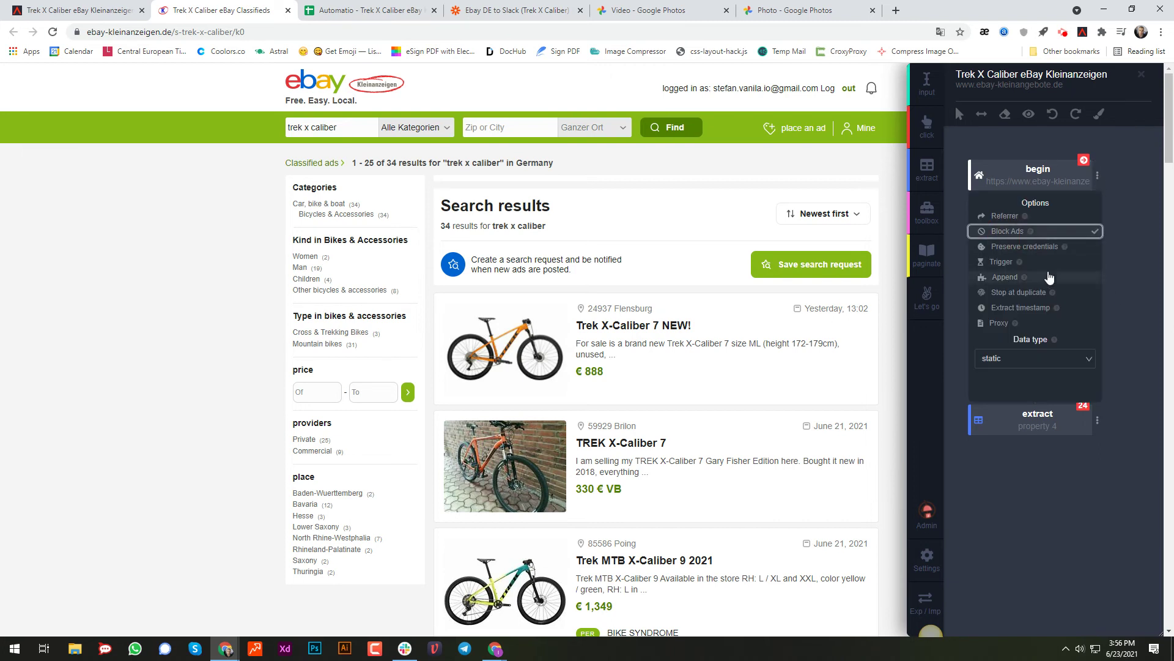
left_click(990, 263)
left_click(1027, 510)
left_click(1022, 540)
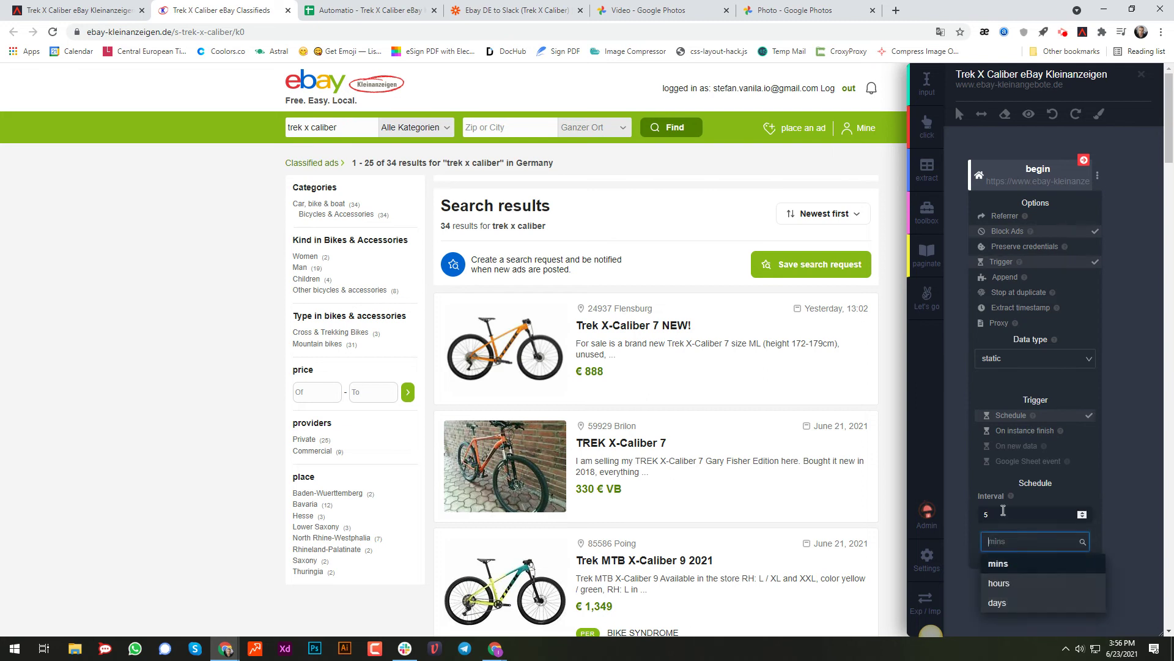
double_click(1003, 511)
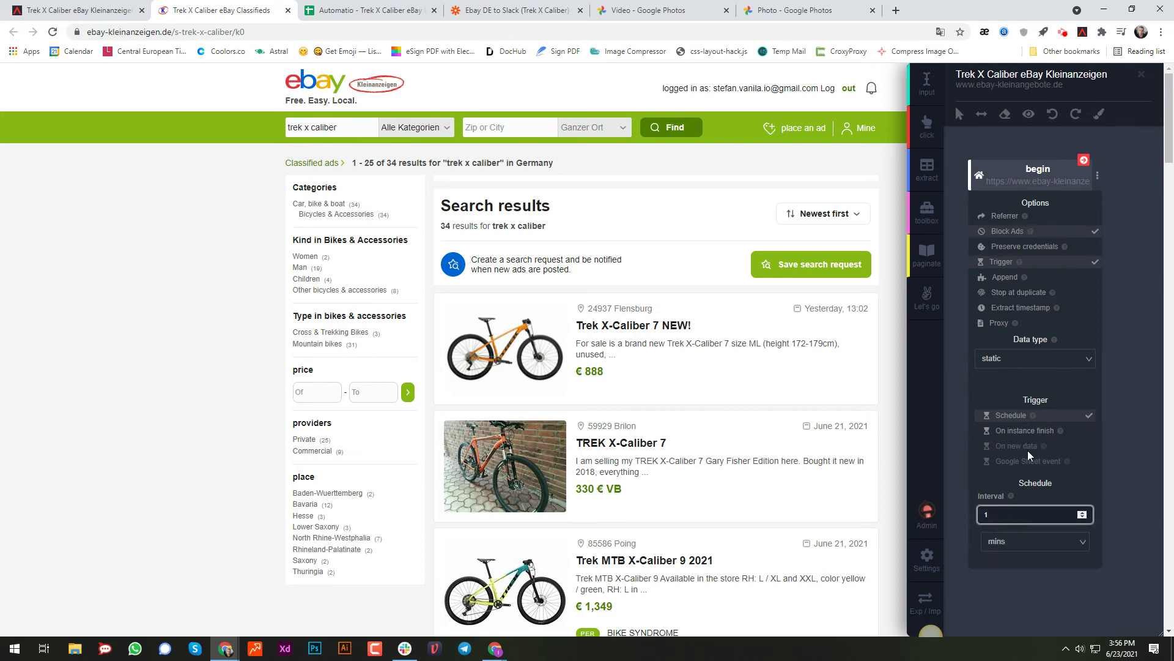
left_click(955, 226)
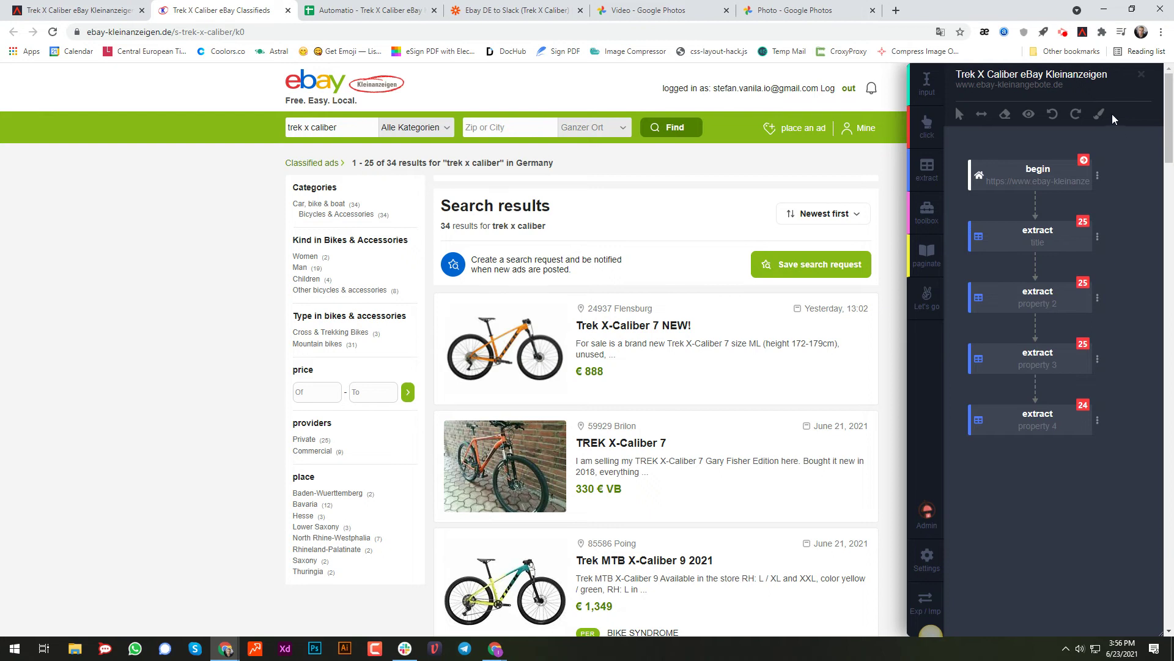
- Close the editor, check the Google Sheets sync settings, and switch to the Trek X Caliber spreadsheet
left_click(1142, 76)
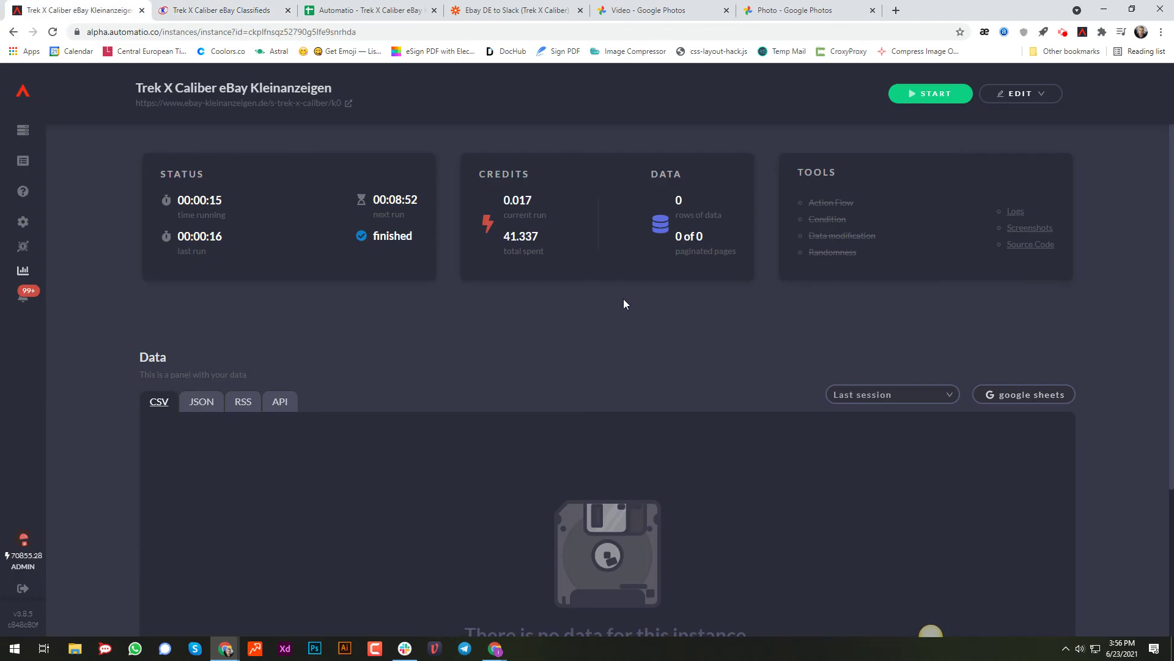
left_click(1041, 395)
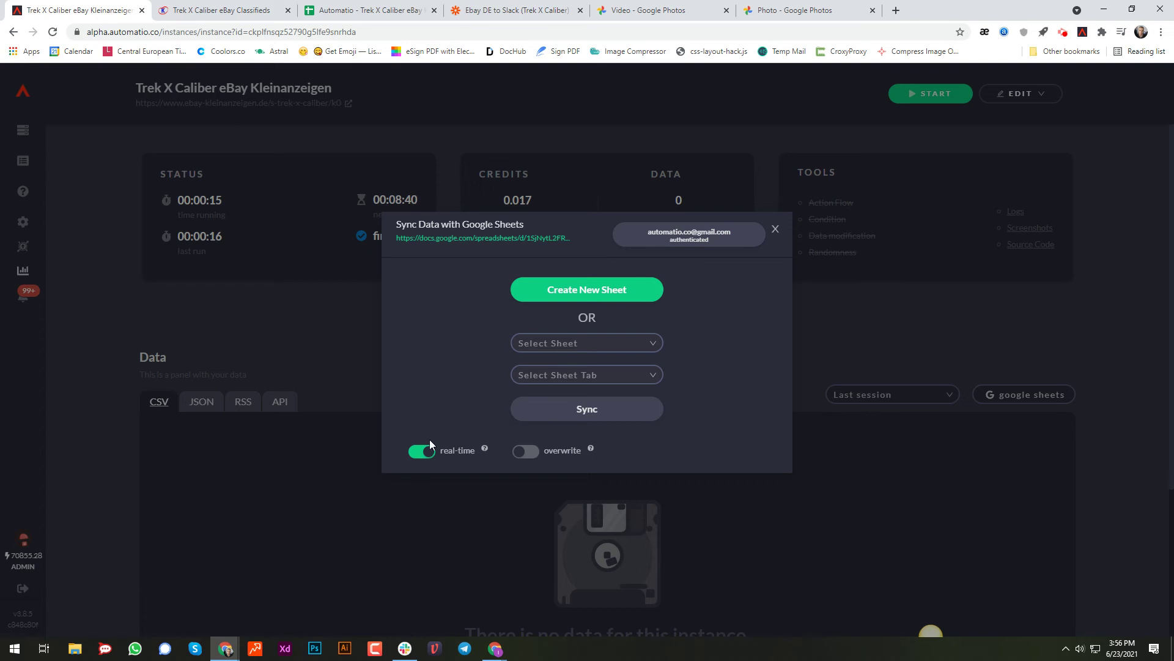
left_click(775, 230)
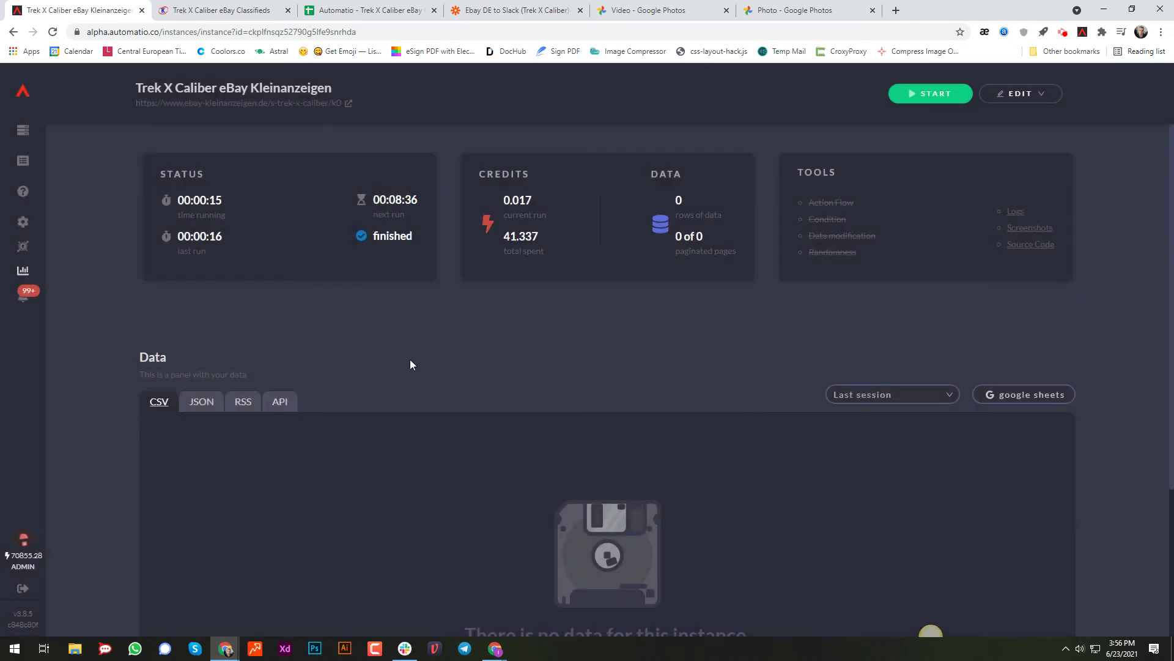
left_click(366, 11)
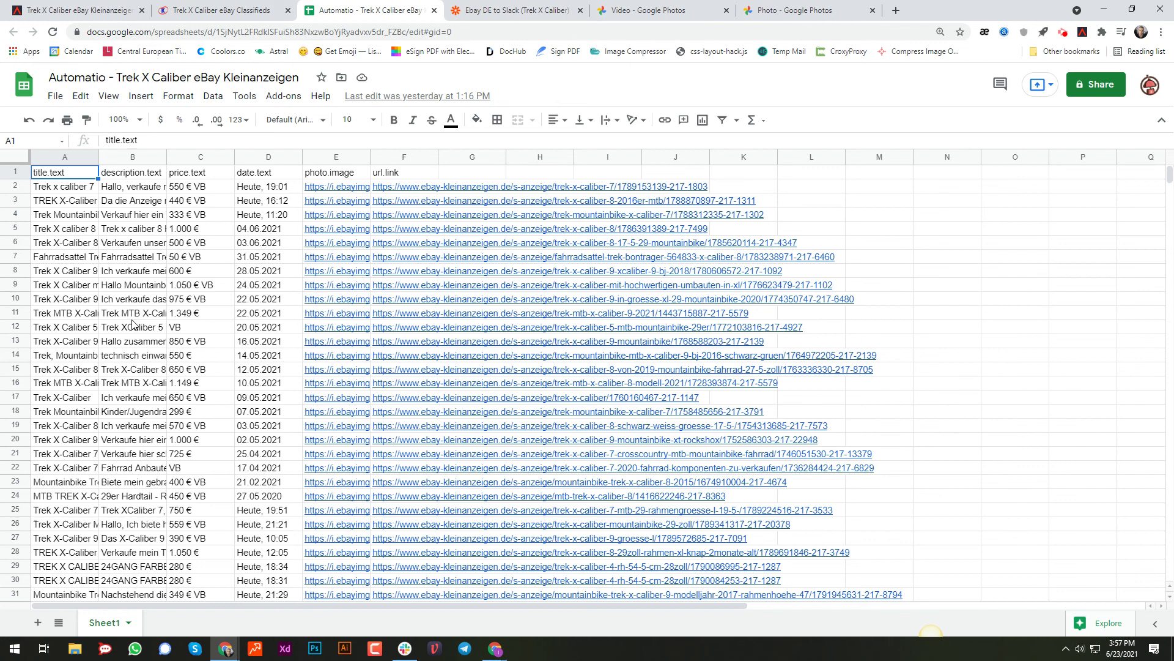
- Inspect the scraped listing rows, reading the description in B11 and checking cells N3 and N10
left_click(133, 318)
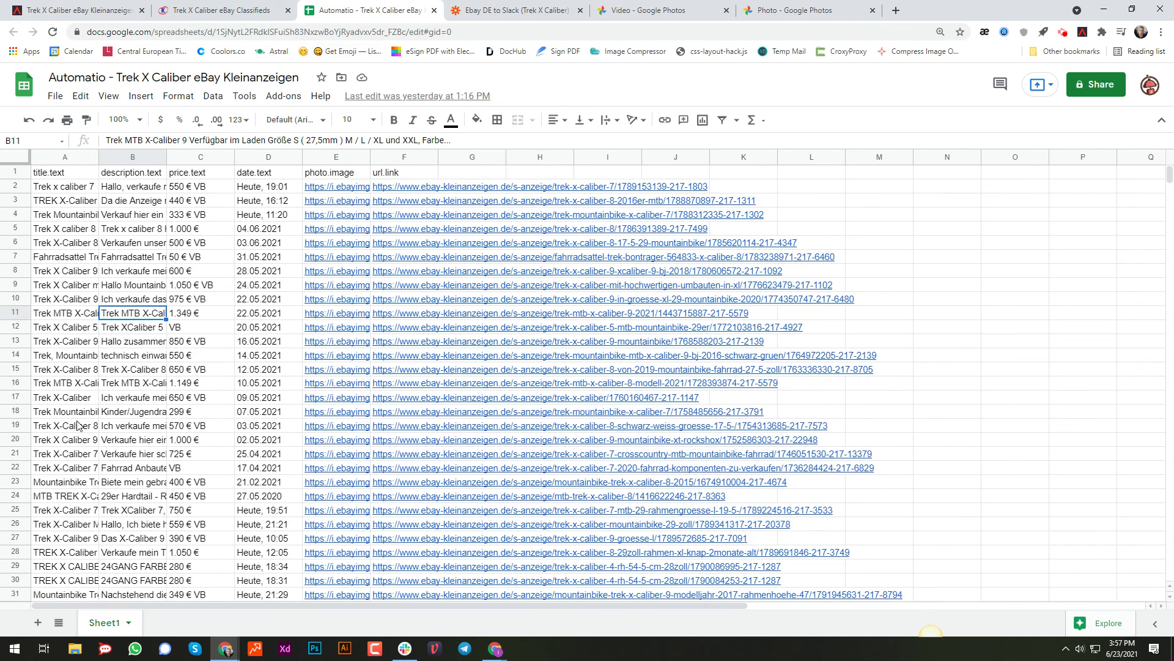
scroll(183, 410, "down", 3)
scroll(288, 396, "up", 3)
left_click(942, 202)
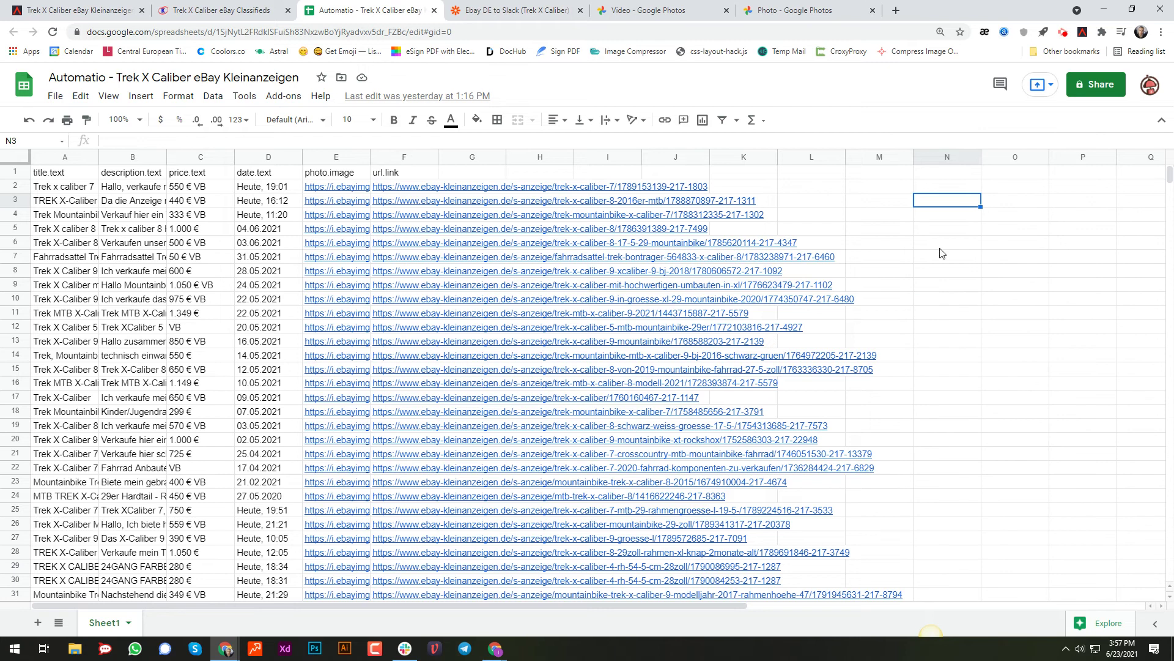
left_click(958, 300)
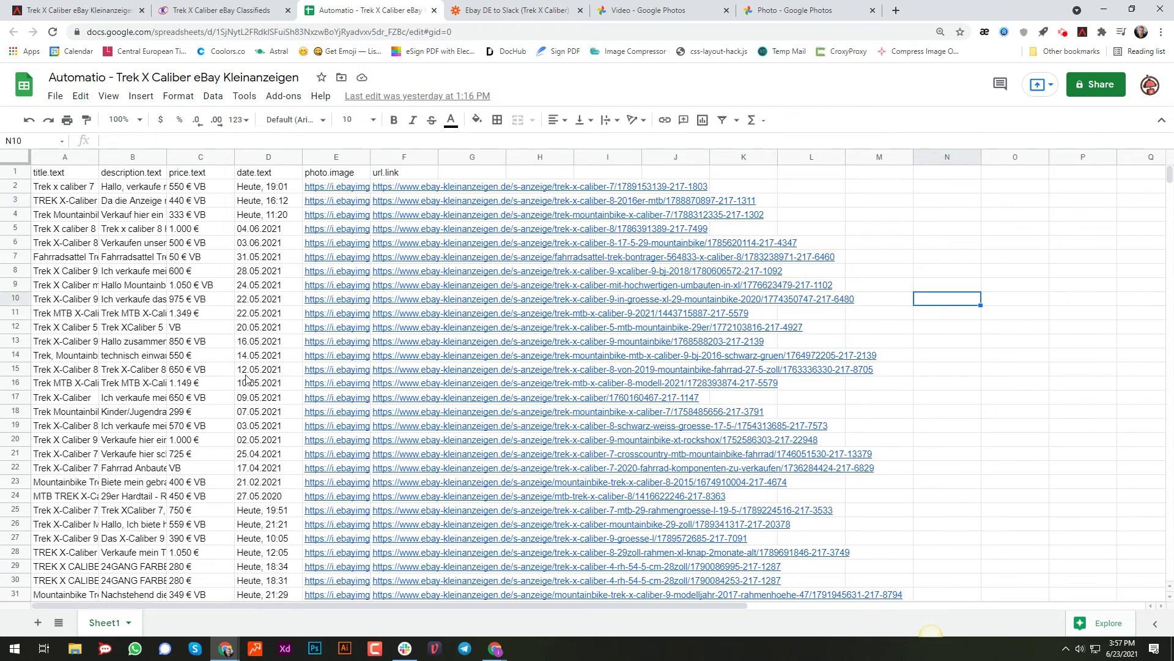
mouse_move(308, 350)
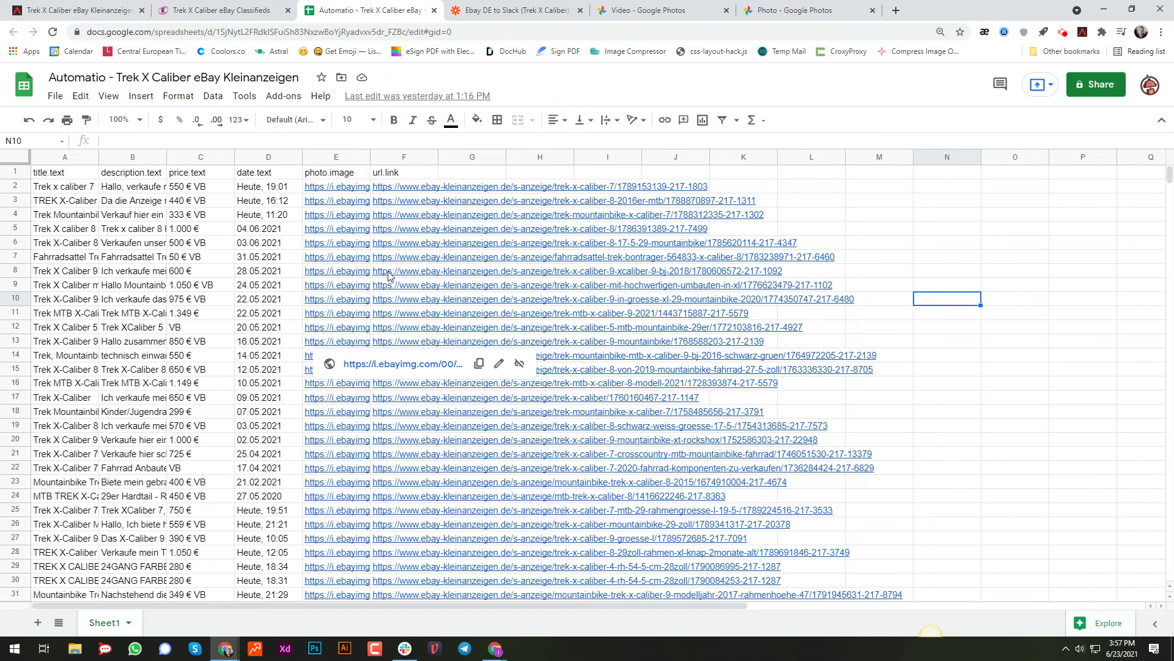
- Show the Ebay DE to Slack zap and expand its Google Sheets trigger's app, event and spreadsheet settings
left_click(505, 11)
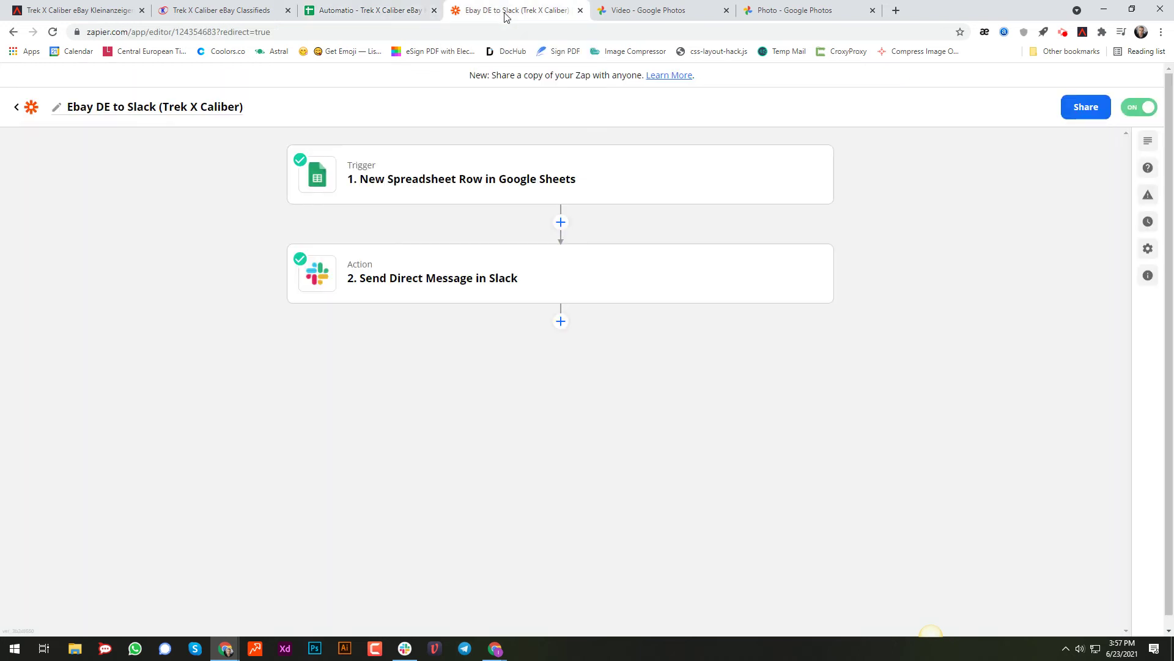
left_click(422, 8)
left_click(490, 9)
left_click(164, 426)
left_click(479, 183)
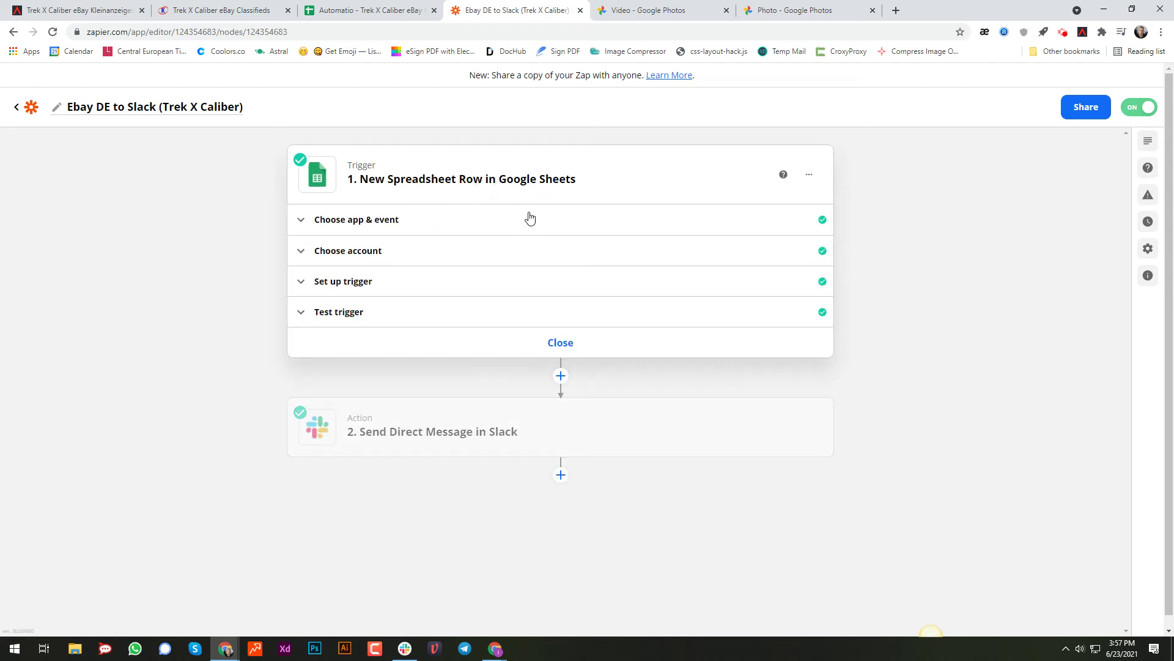
left_click(414, 287)
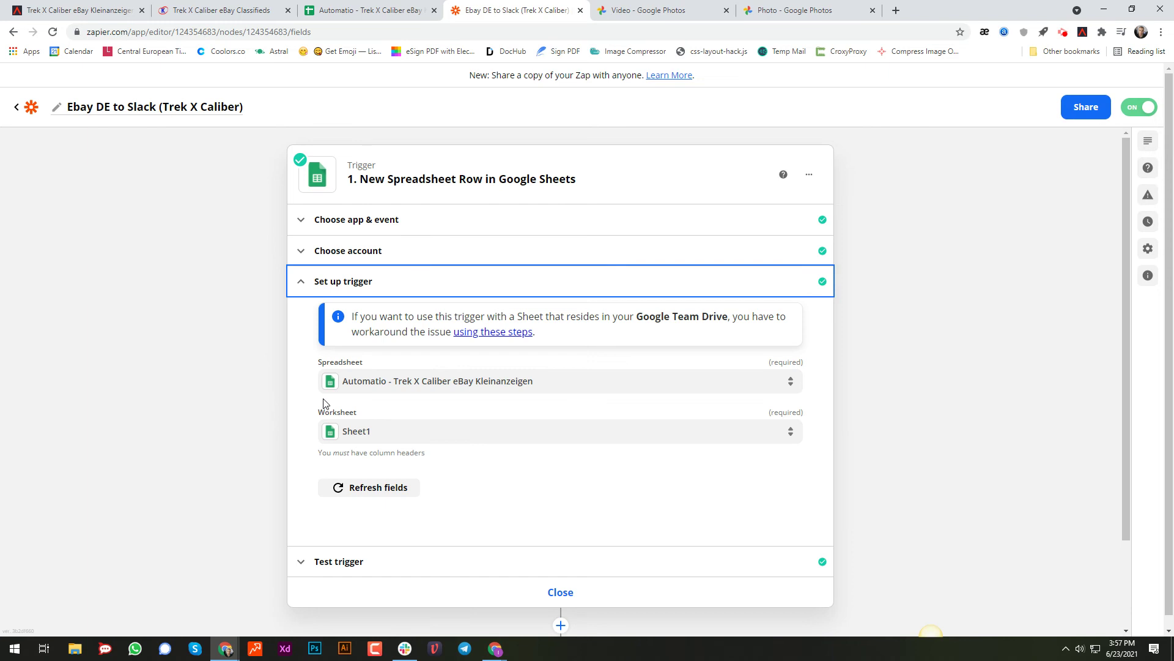
left_click(387, 231)
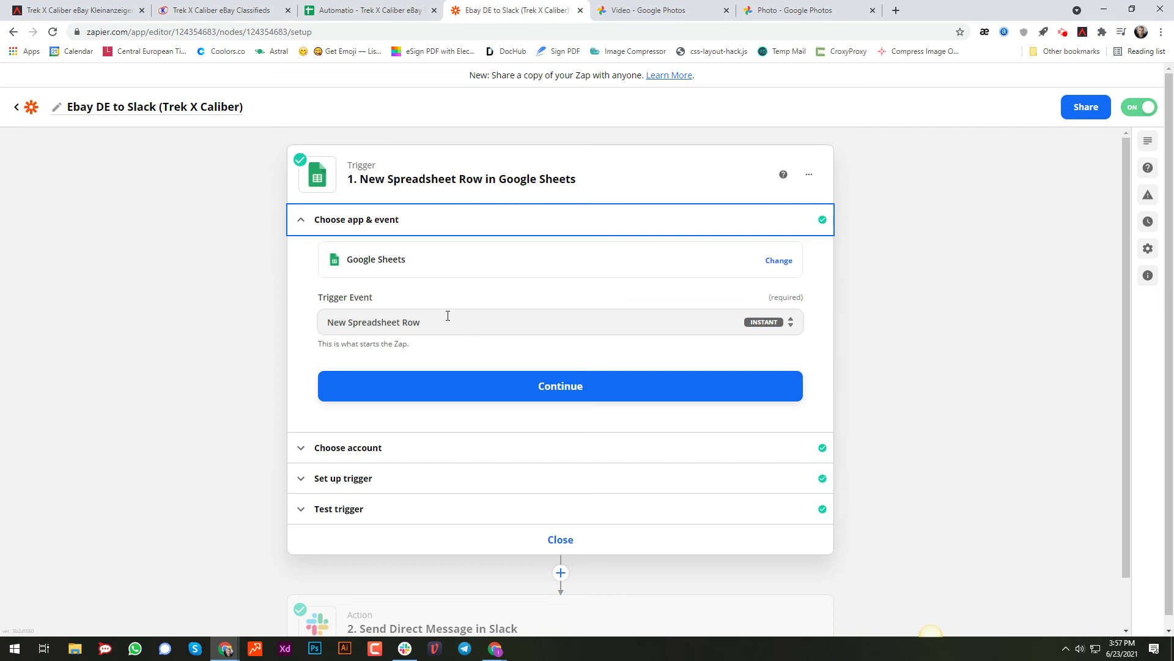
- Recheck the trigger's New Spreadsheet Row event and Sheet1 worksheet settings, leaving them unchanged
left_click(388, 9)
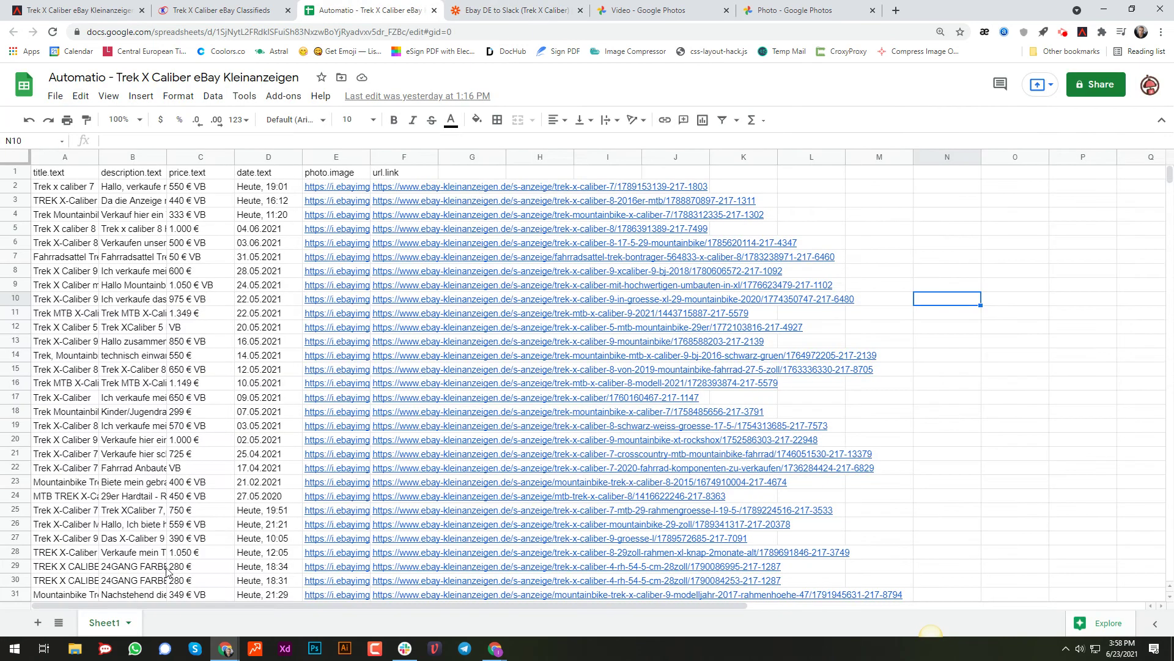
left_click(502, 9)
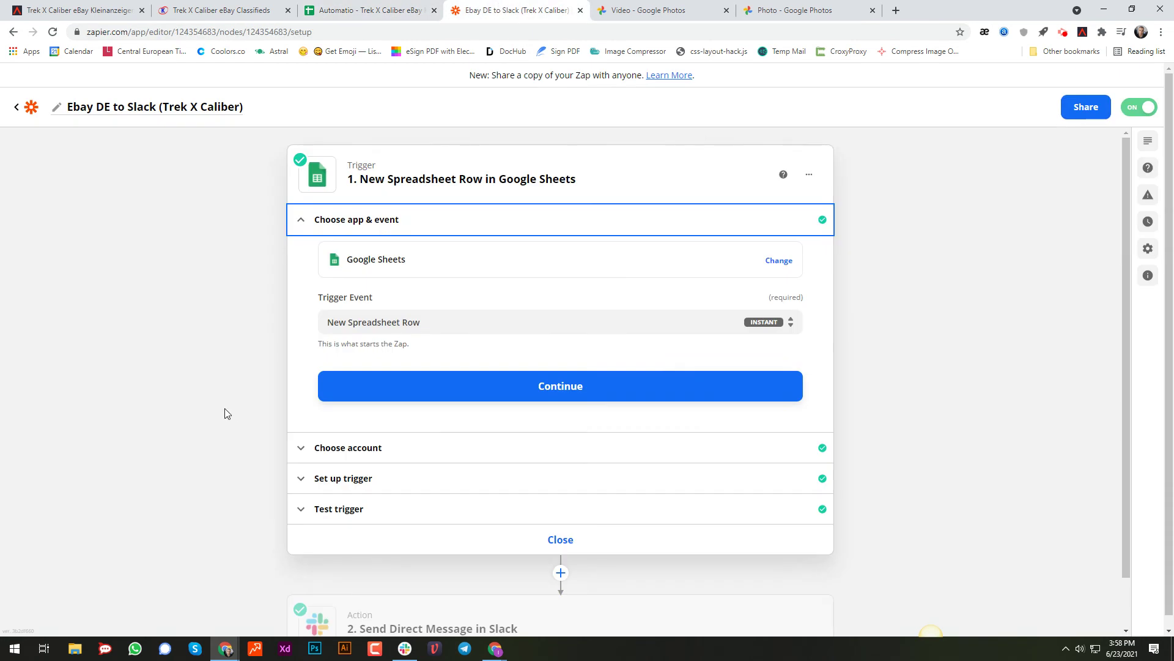
scroll(226, 410, "down", 1)
scroll(232, 477, "up", 1)
scroll(238, 540, "down", 1)
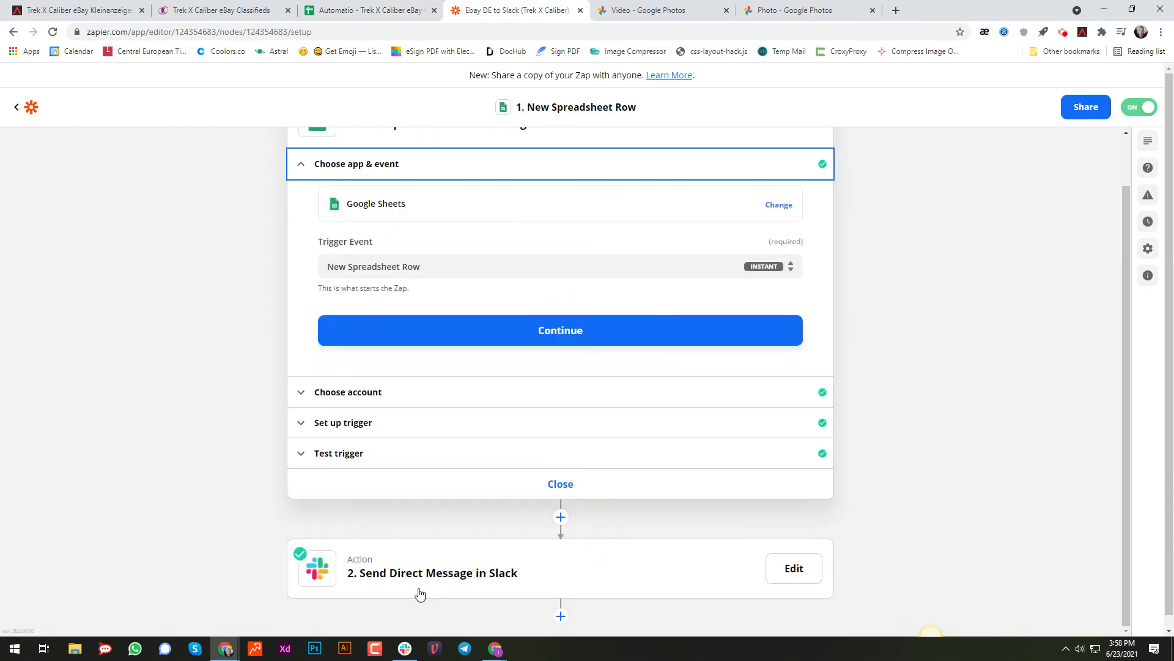
scroll(196, 406, "up", 1)
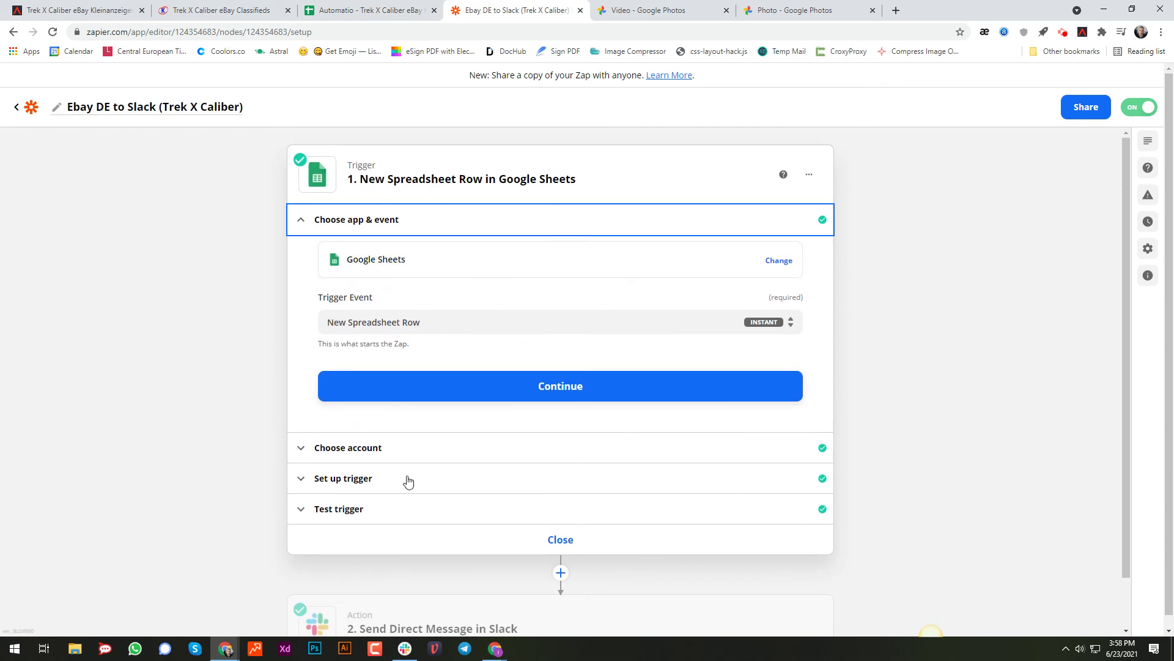
left_click(438, 478)
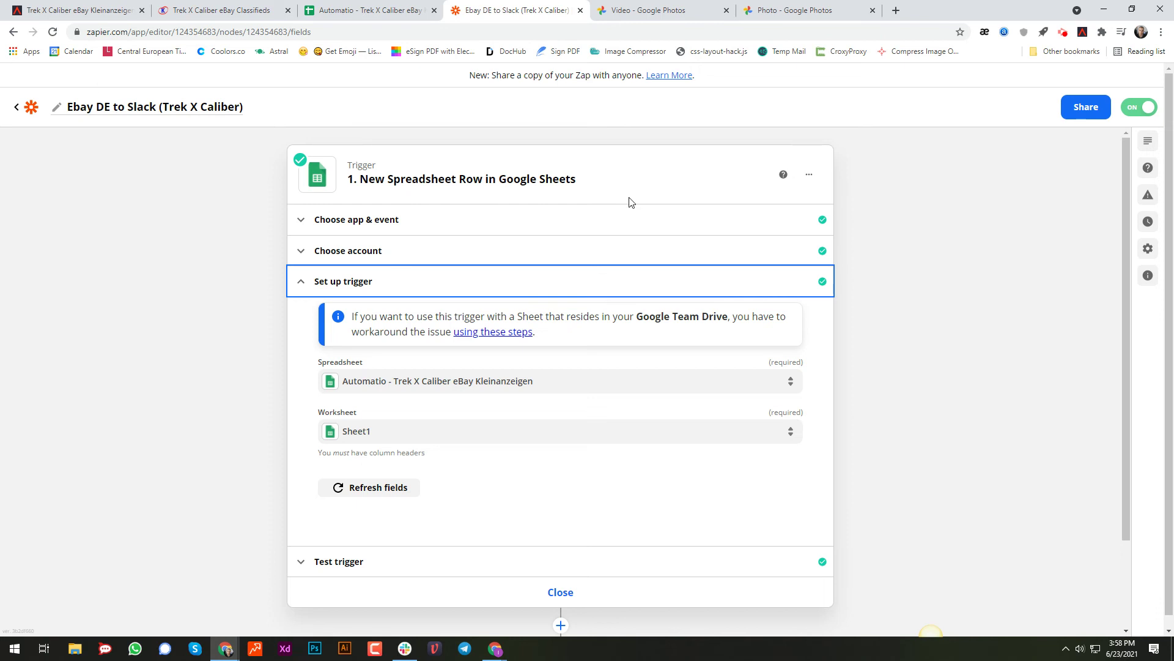
left_click(546, 219)
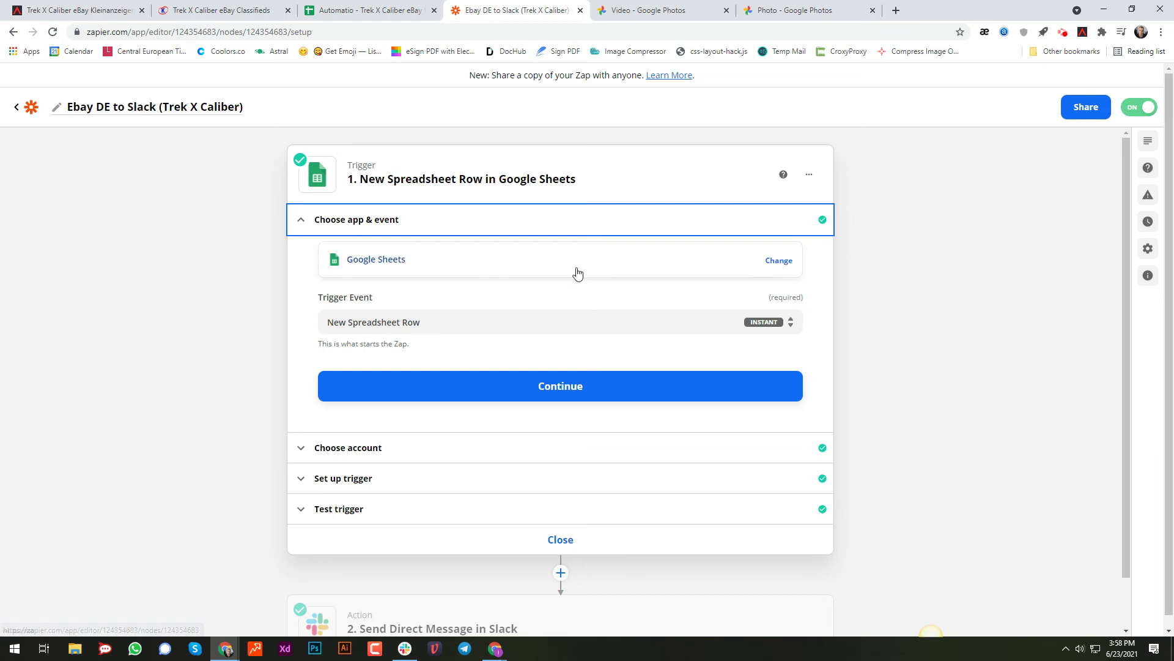
left_click(455, 322)
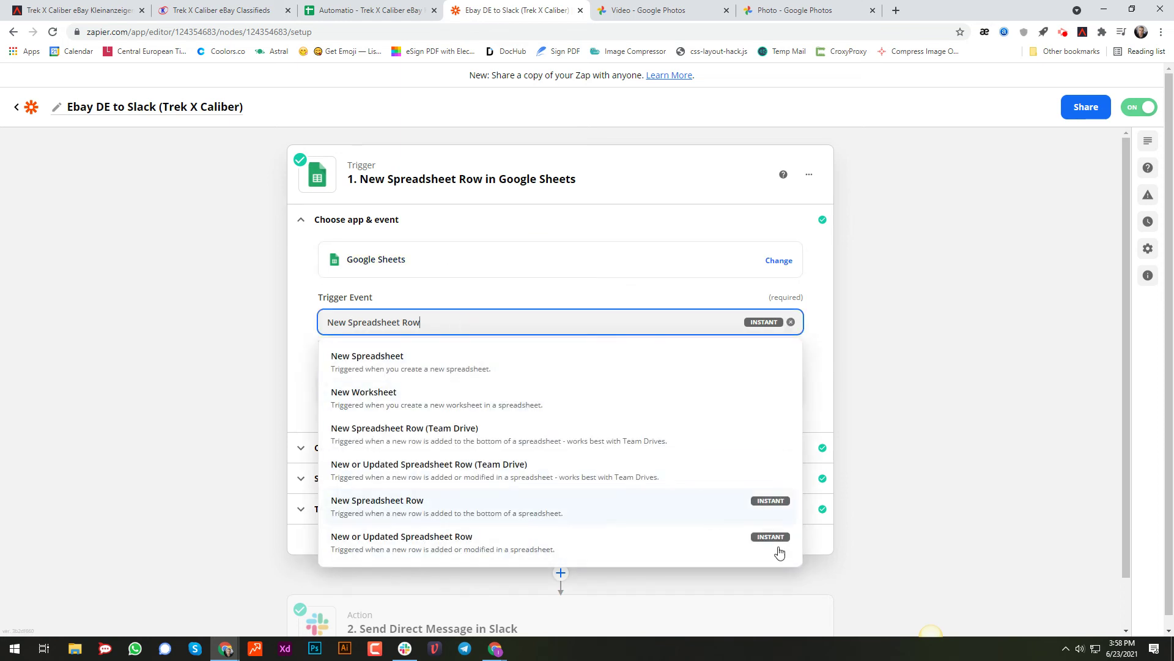
left_click(129, 395)
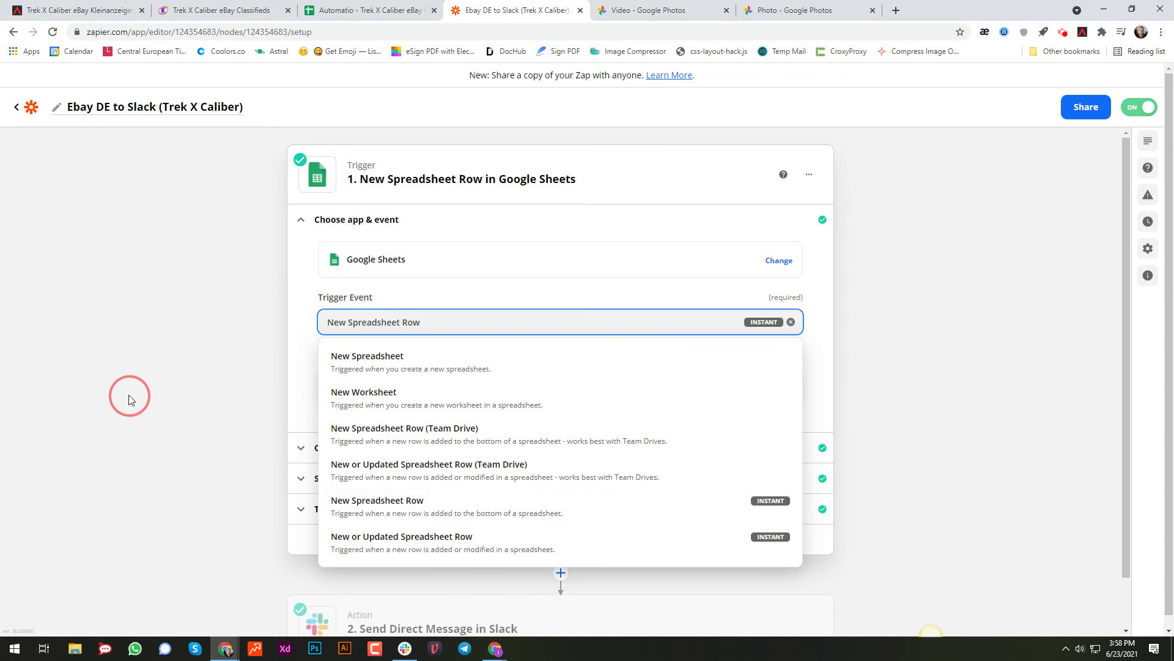
scroll(307, 394, "down", 1)
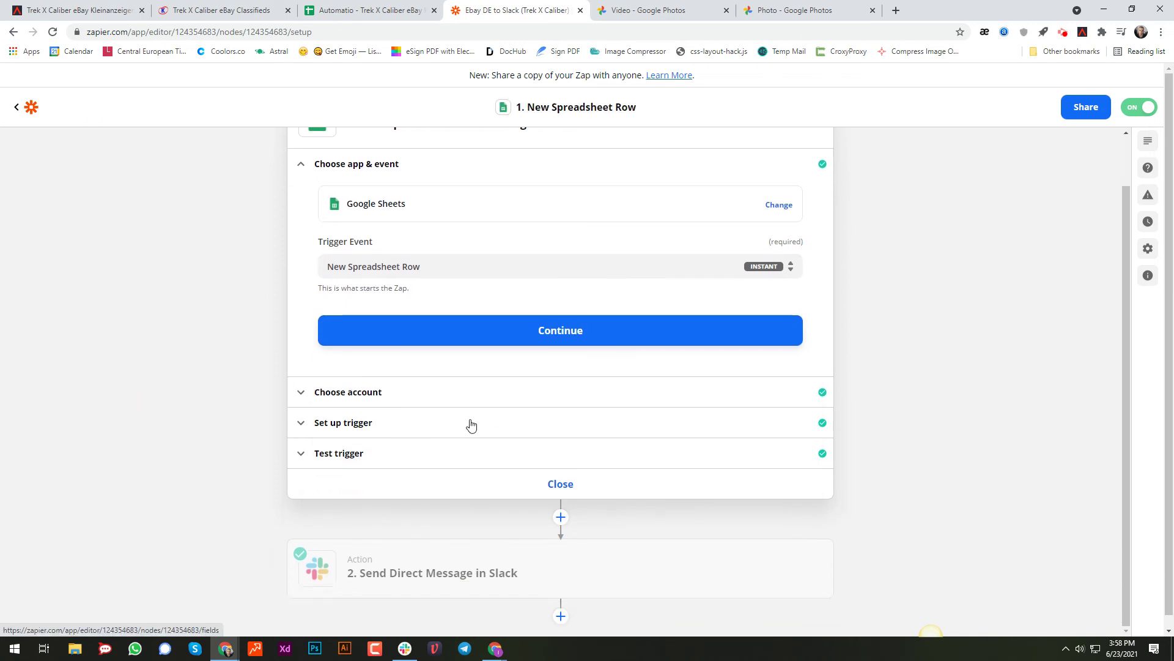
left_click(431, 431)
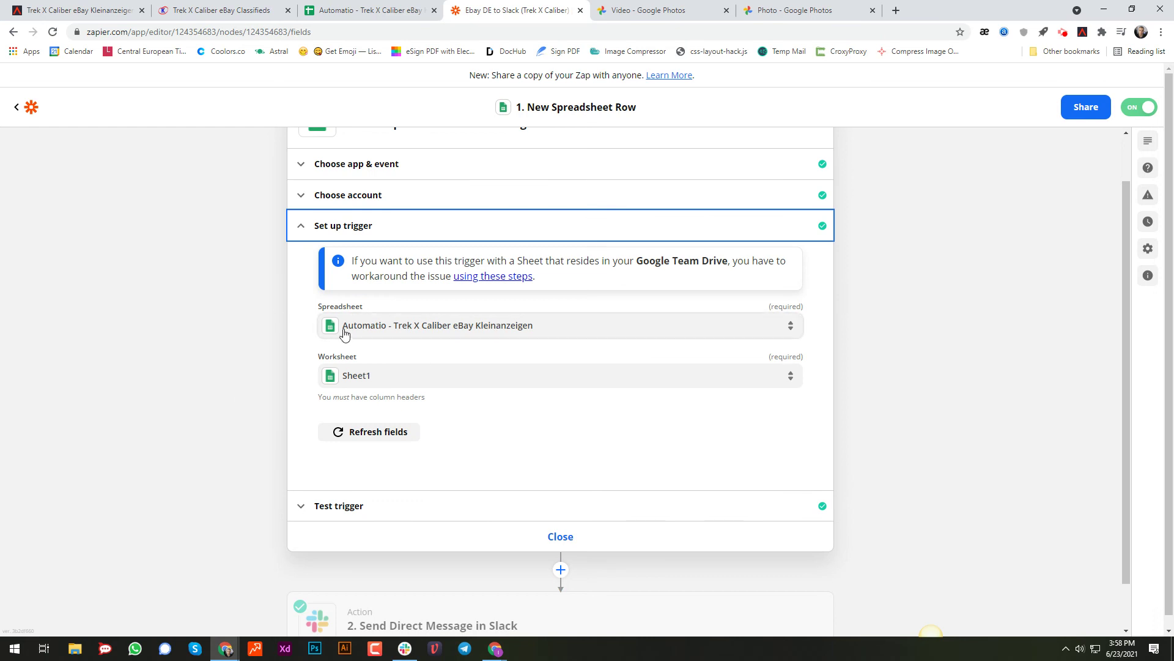
scroll(279, 440, "down", 2)
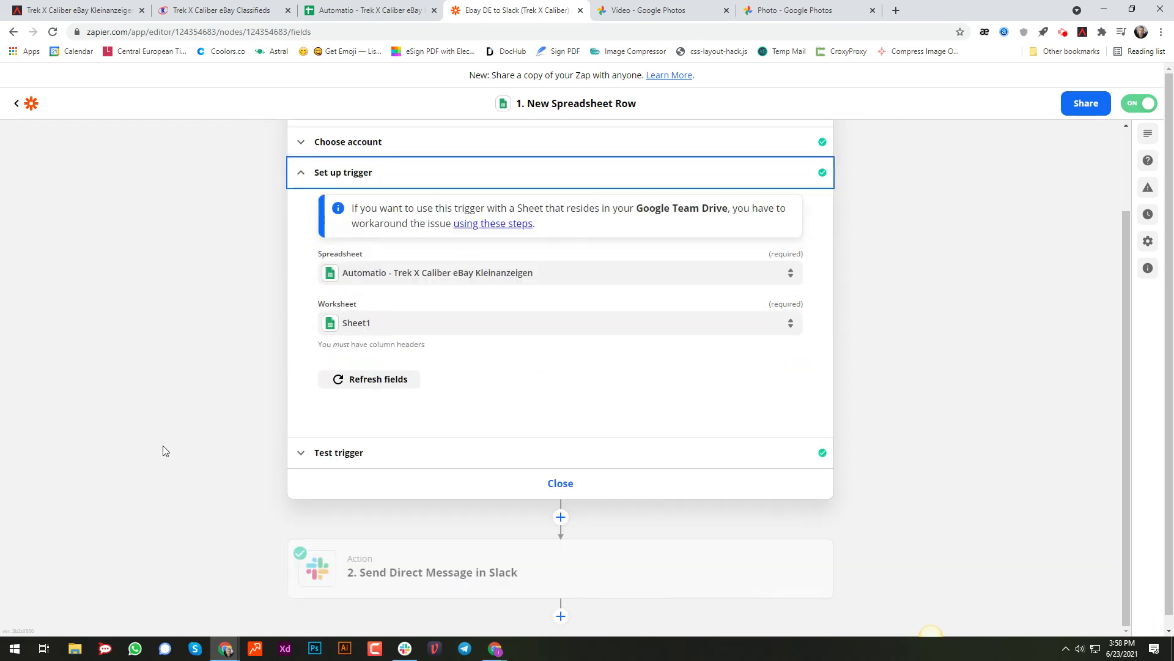
- Select the Slack step, confirm its Send Direct Message action event, and expand its setup fields
left_click(435, 543)
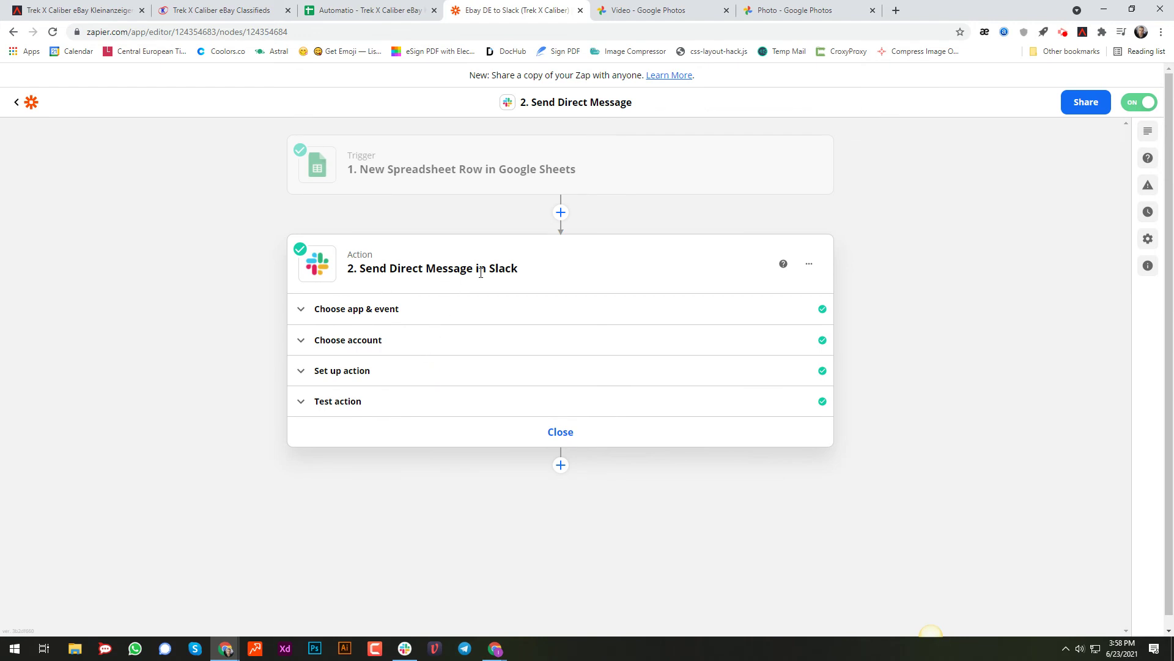
left_click(435, 310)
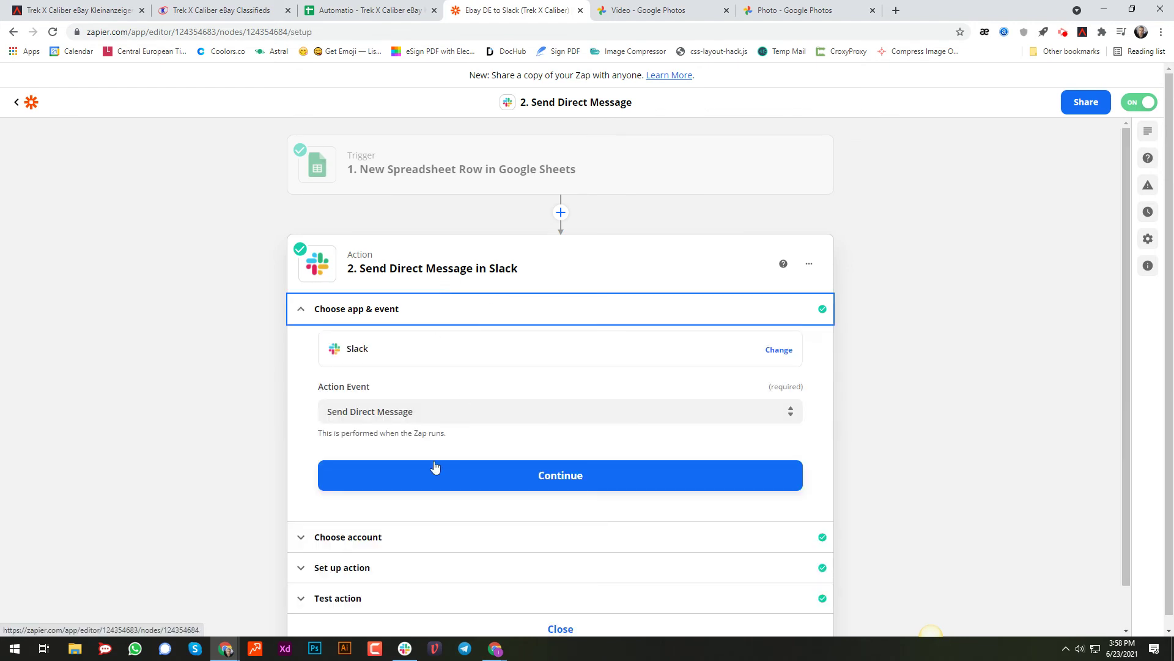
left_click(444, 407)
scroll(183, 538, "down", 1)
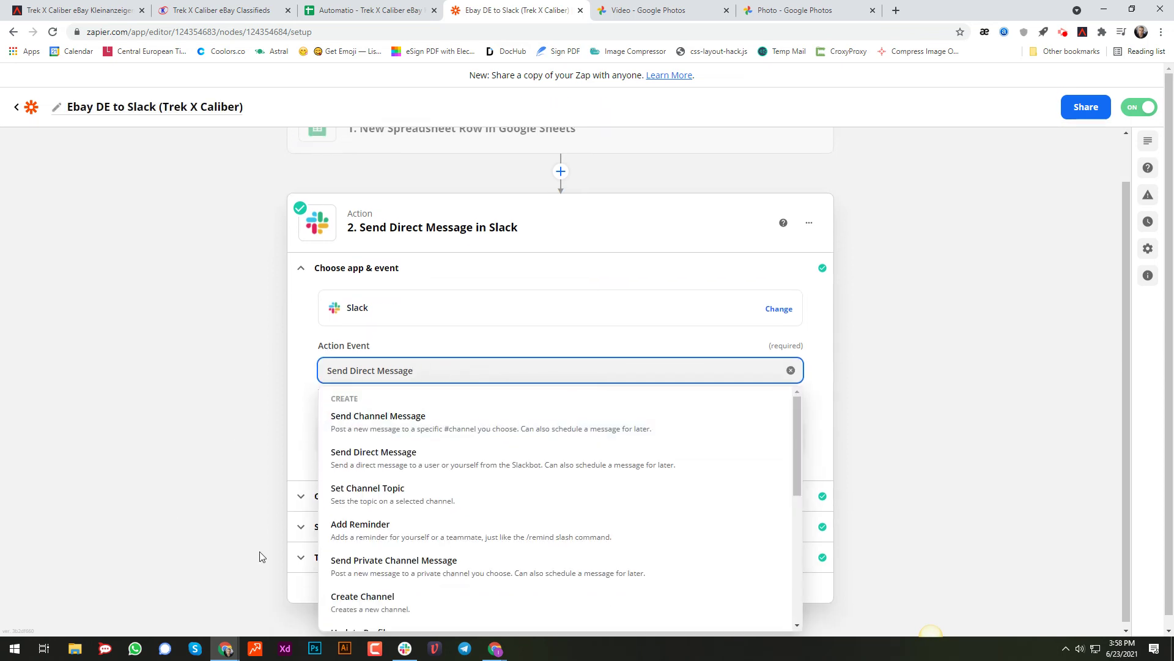
scroll(451, 589, "down", 3)
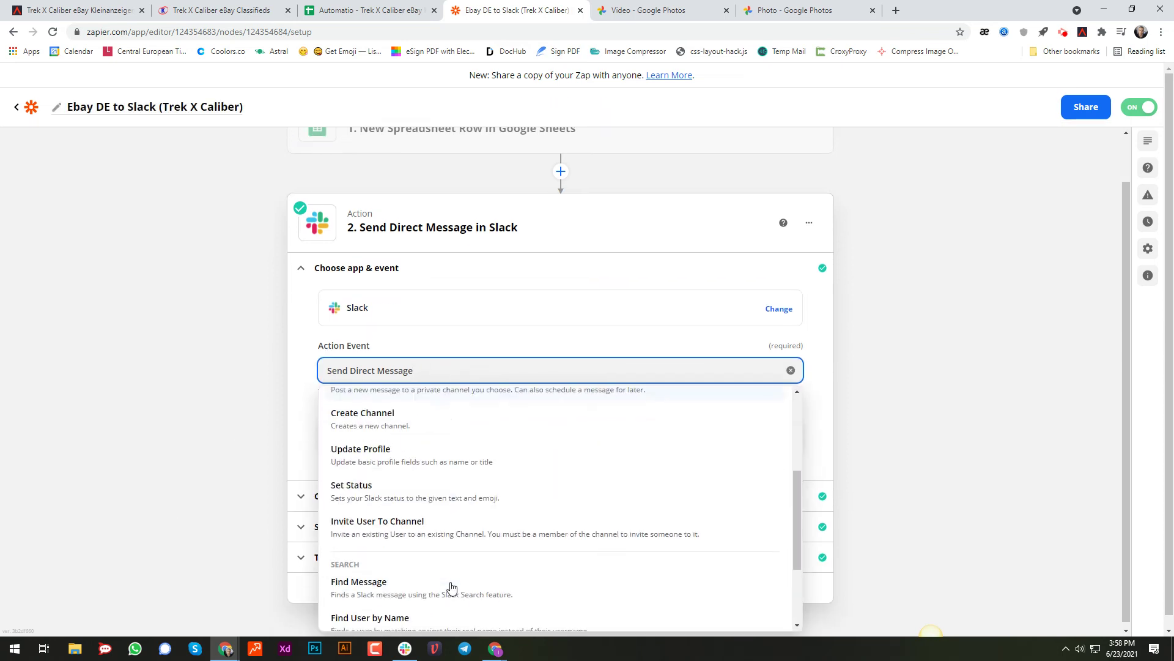
scroll(456, 519, "up", 3)
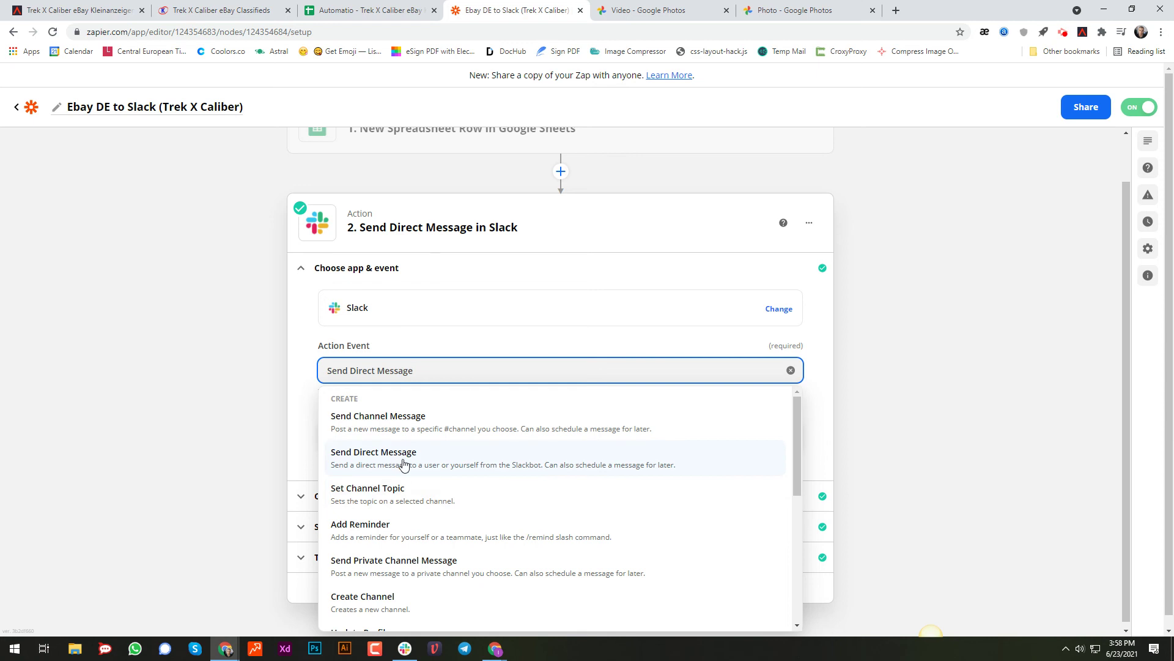
scroll(428, 489, "down", 5)
scroll(462, 543, "up", 5)
left_click(119, 359)
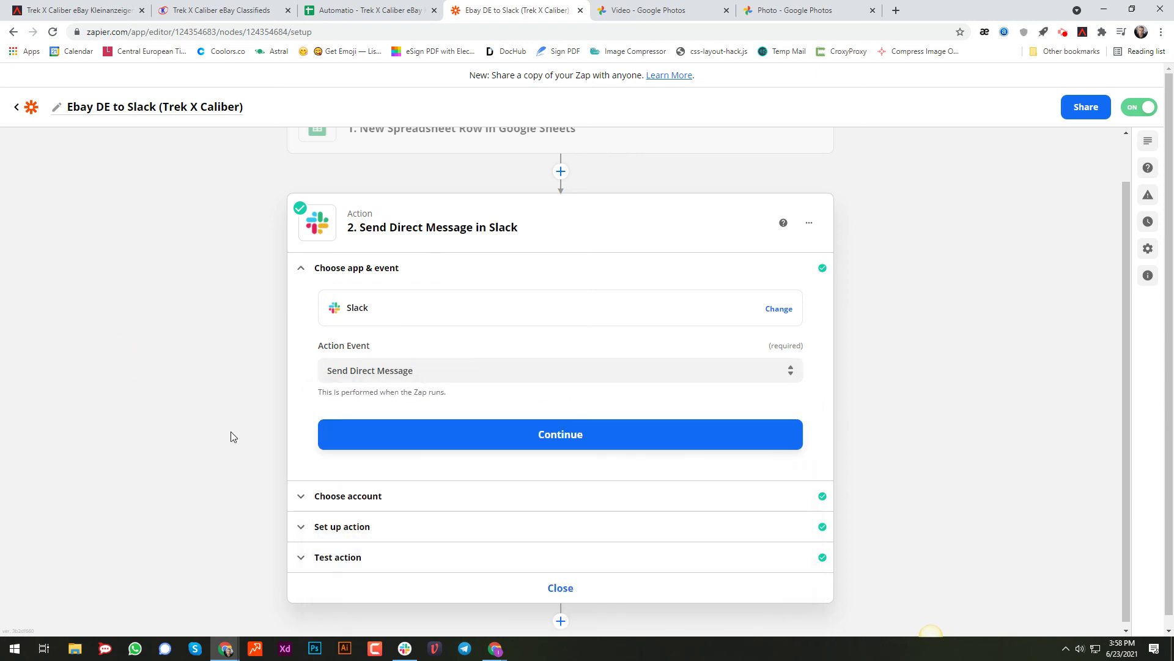
left_click(391, 526)
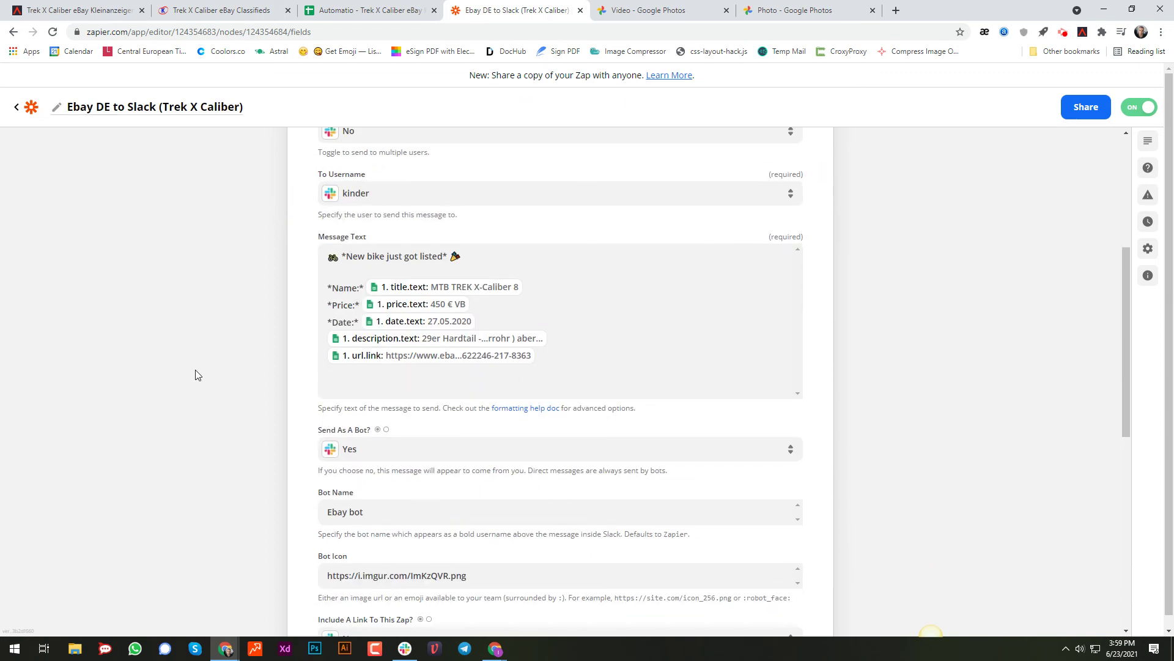
- Inspect the Message Text template: the 'New bike just got listed' heading, emoji, Name label and title field
left_click(429, 264)
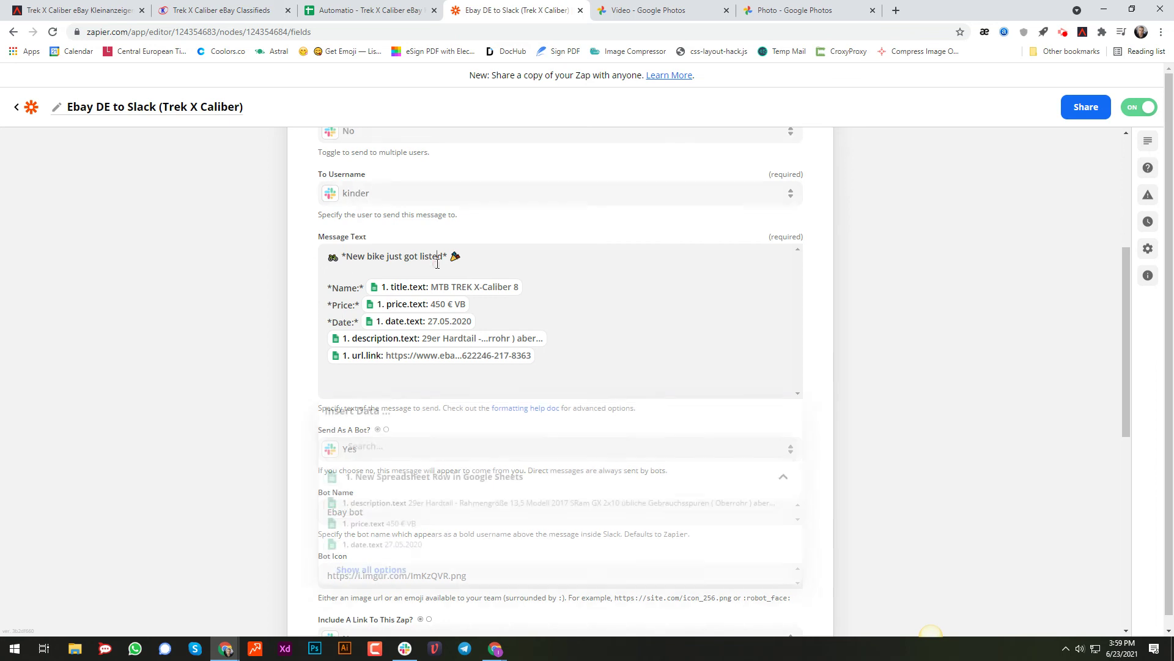
left_click(405, 256)
left_click_drag(435, 256, 367, 260)
left_click(394, 257)
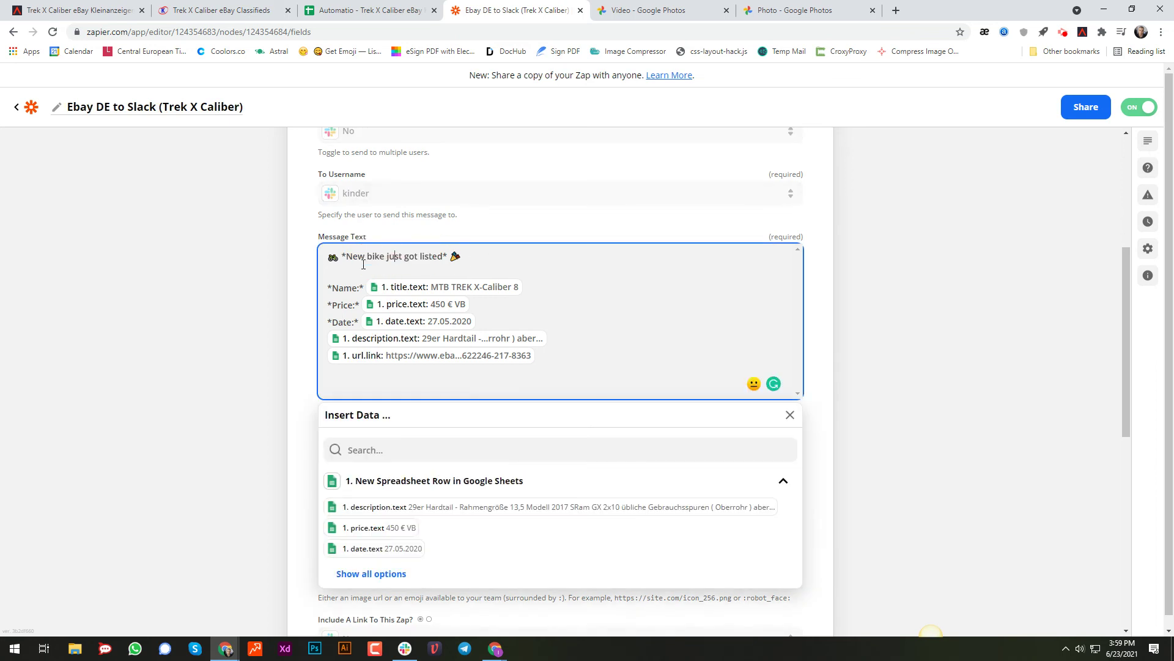
left_click_drag(460, 256, 453, 258)
left_click(347, 287)
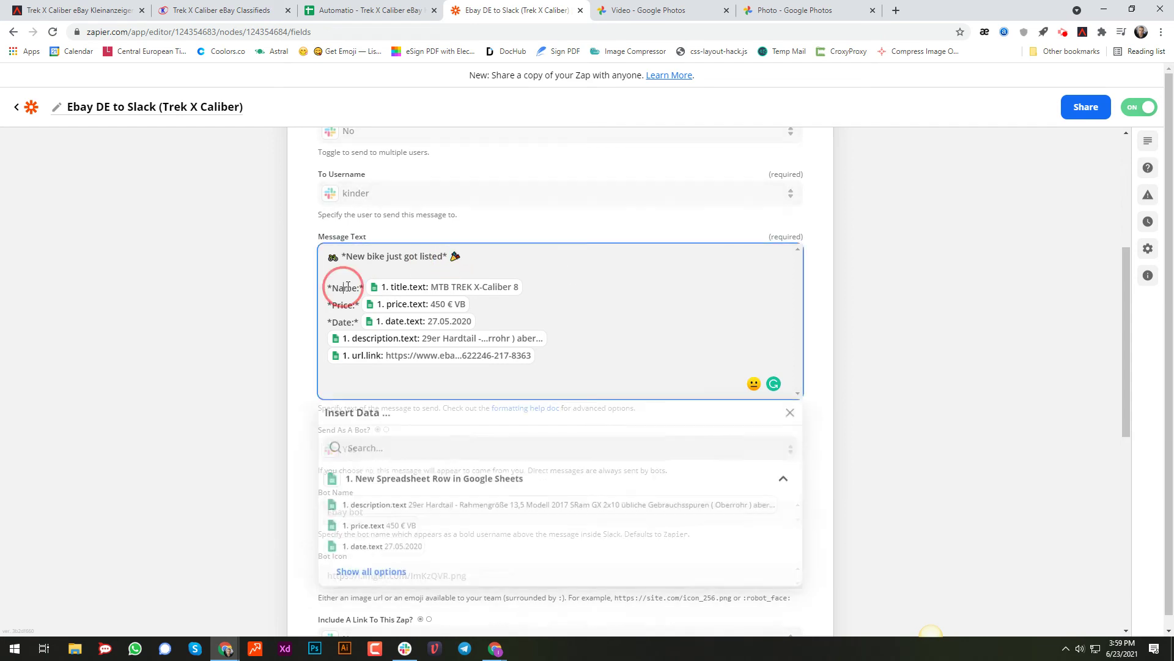
left_click_drag(347, 287, 353, 289)
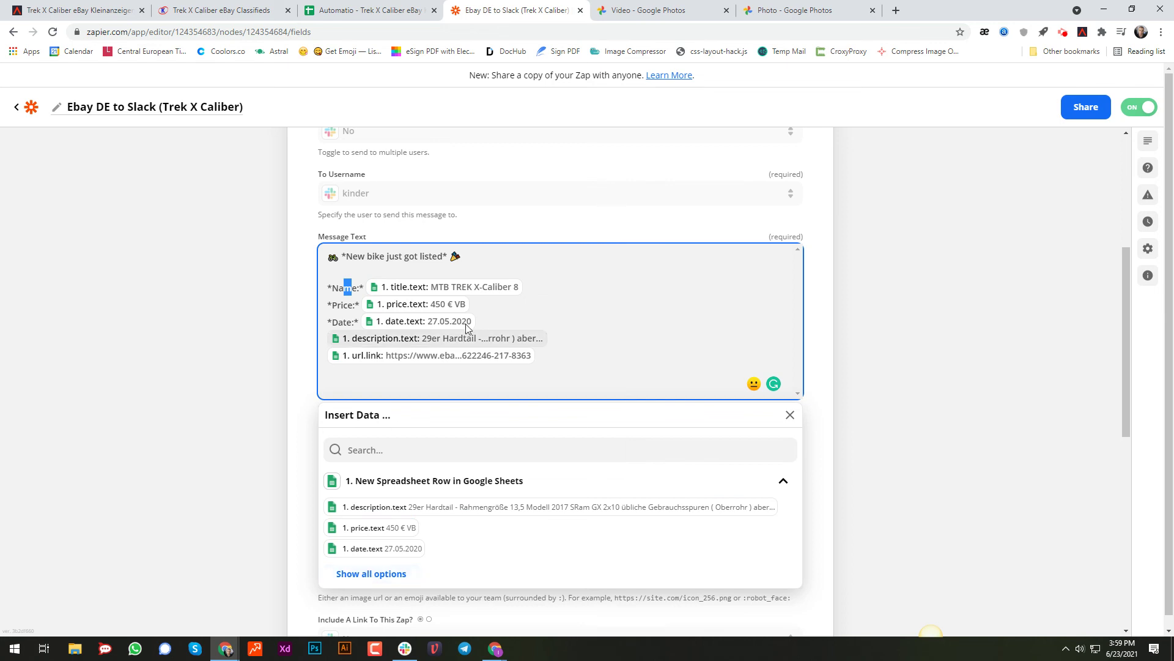
left_click(346, 287)
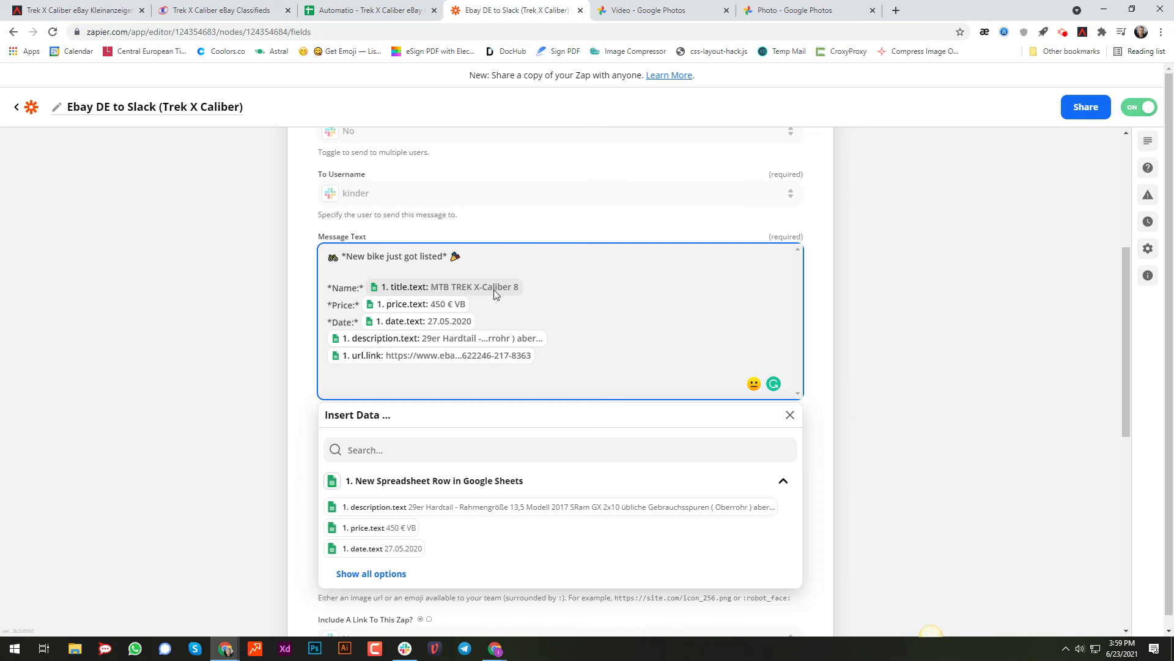
left_click(460, 298)
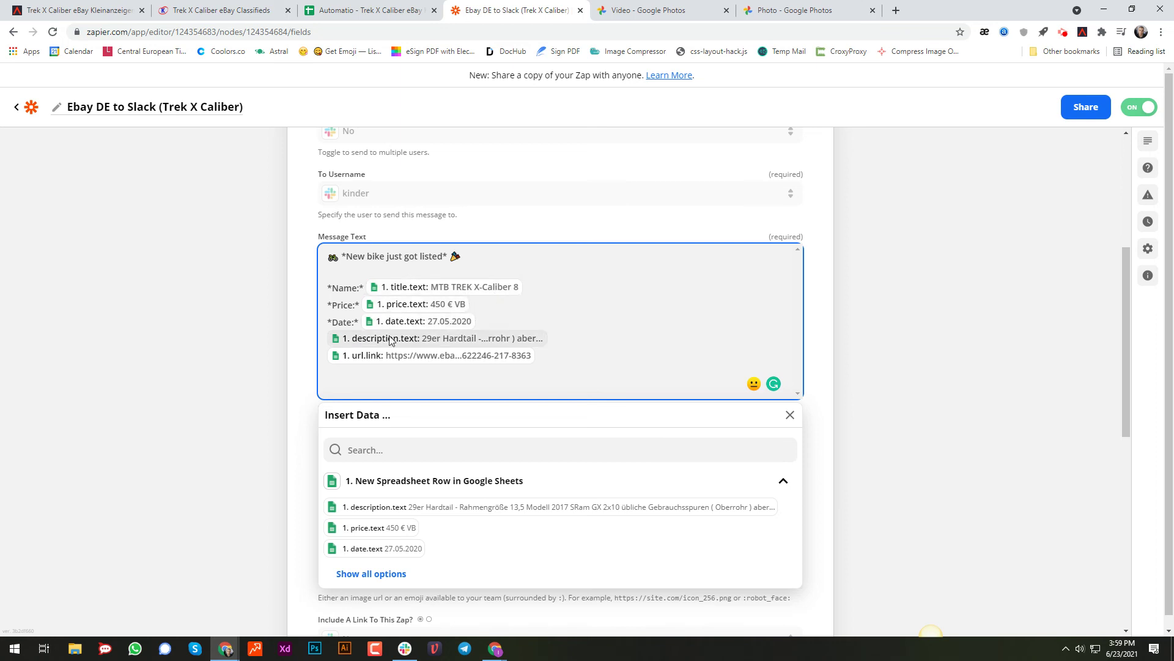
left_click(244, 361)
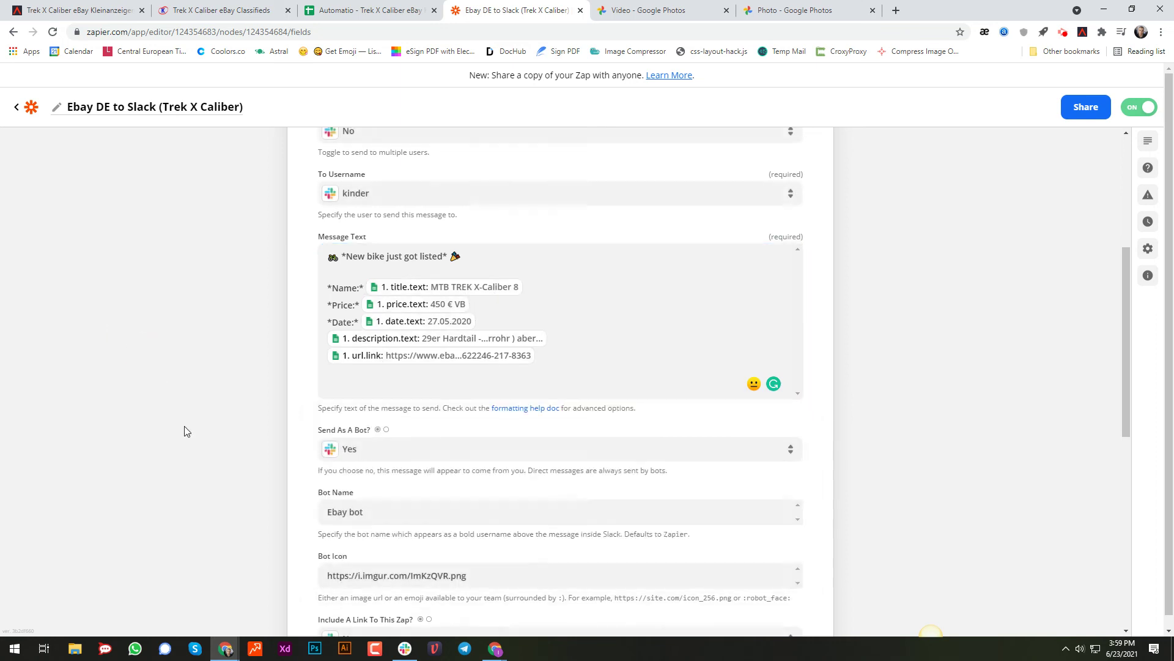
- Scroll through the bot name, icon and image options, then bring up Slack's Ebay bot alerts
scroll(504, 456, "down", 2)
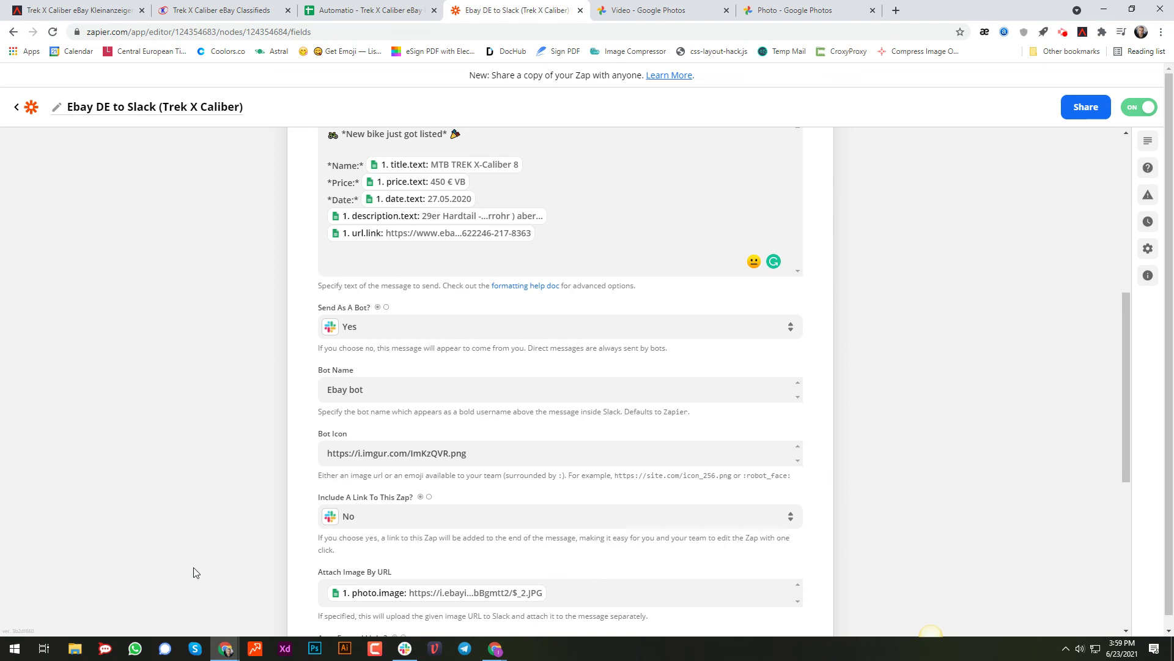
scroll(488, 485, "down", 3)
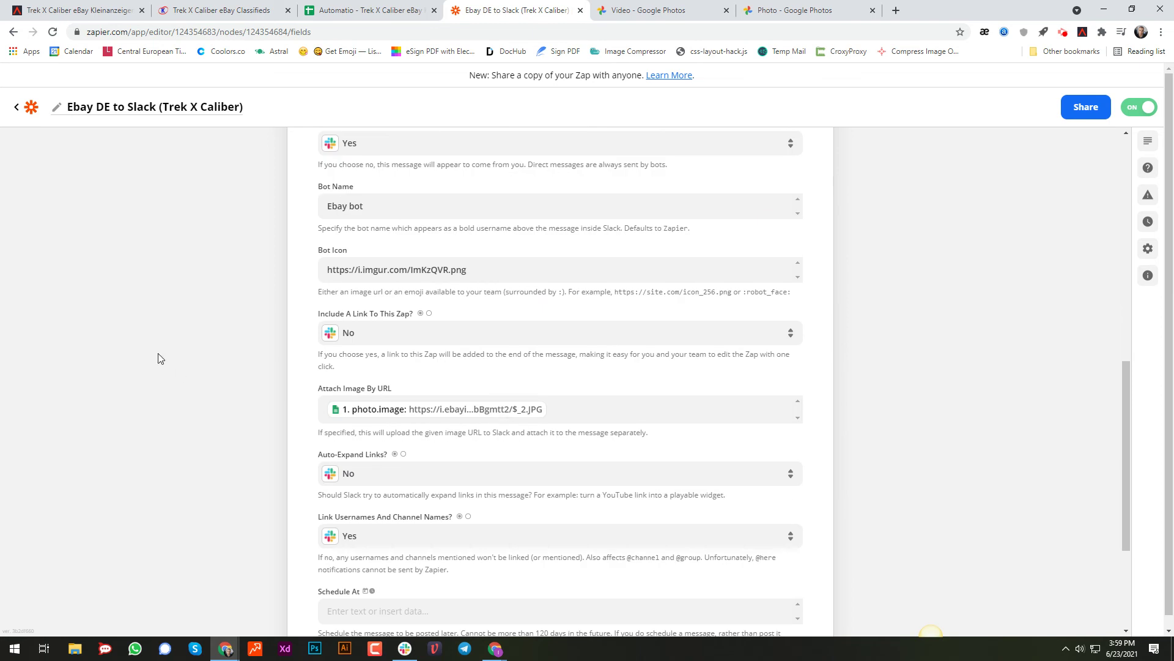
scroll(158, 357, "down", 4)
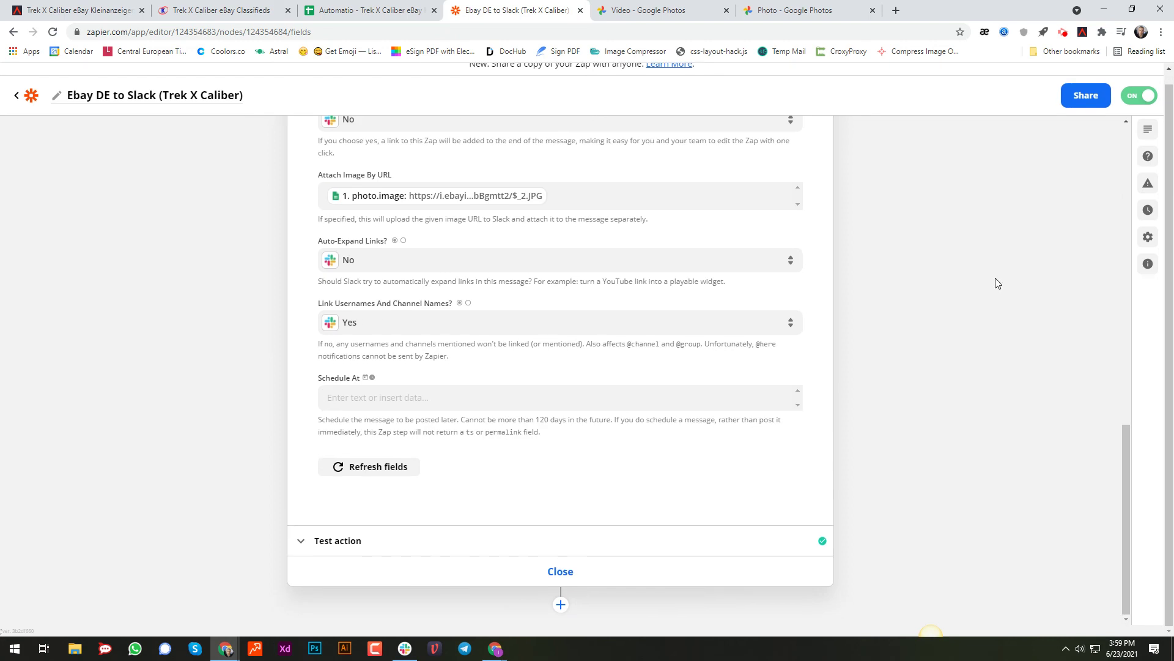
scroll(936, 288, "up", 15)
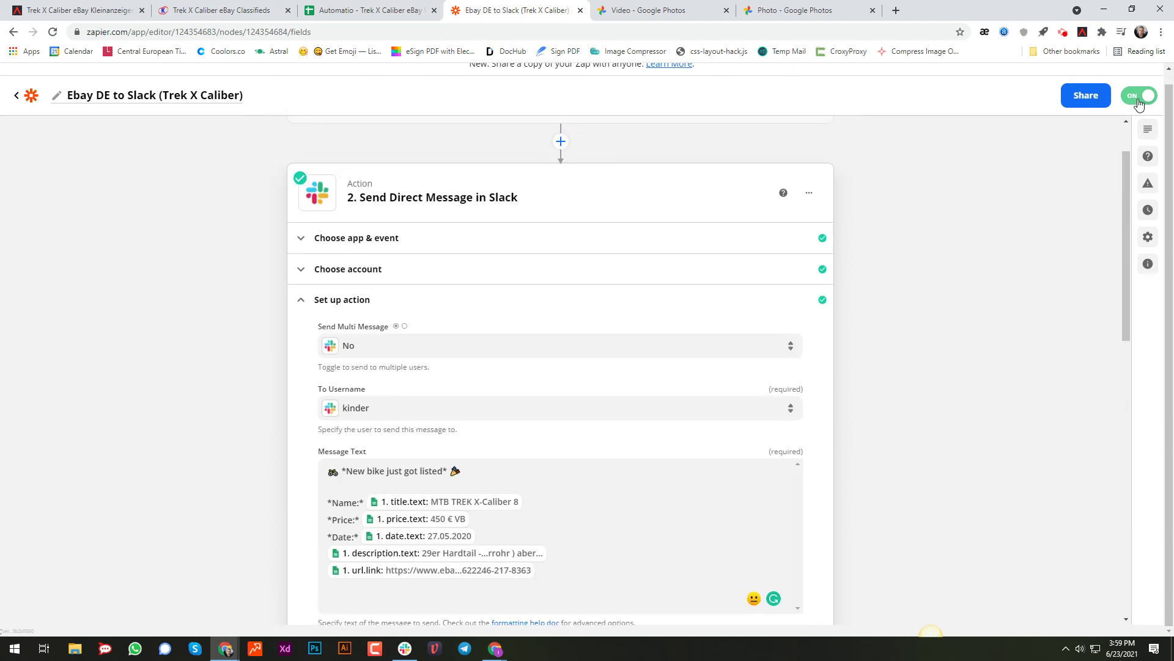
scroll(875, 466, "down", 15)
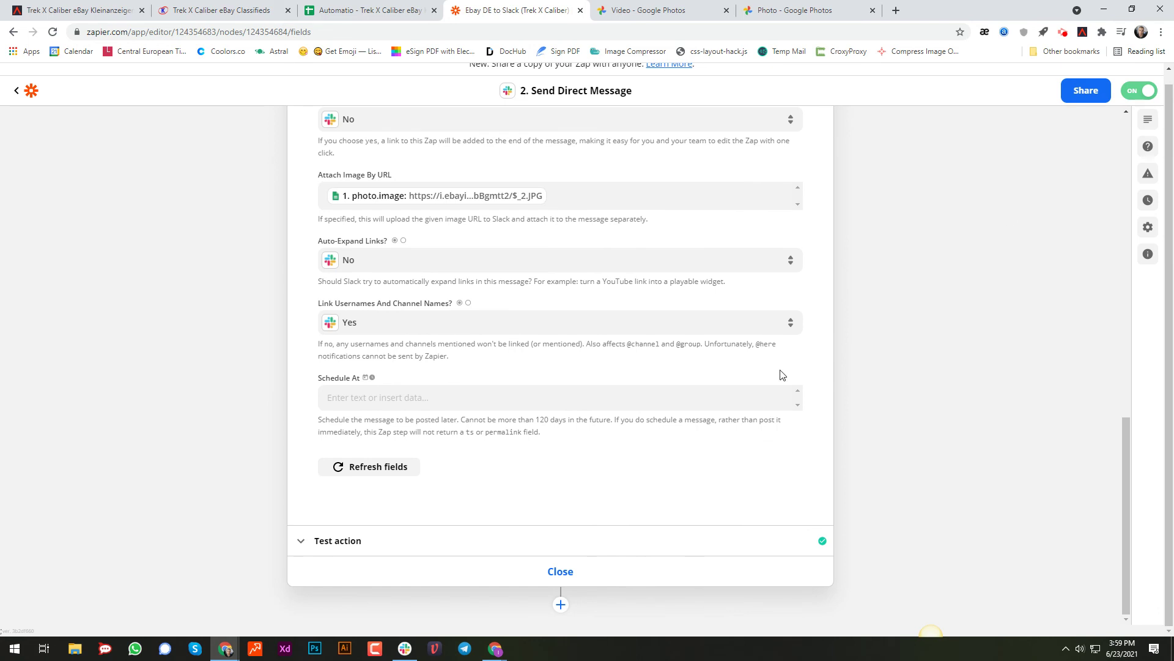
left_click(405, 648)
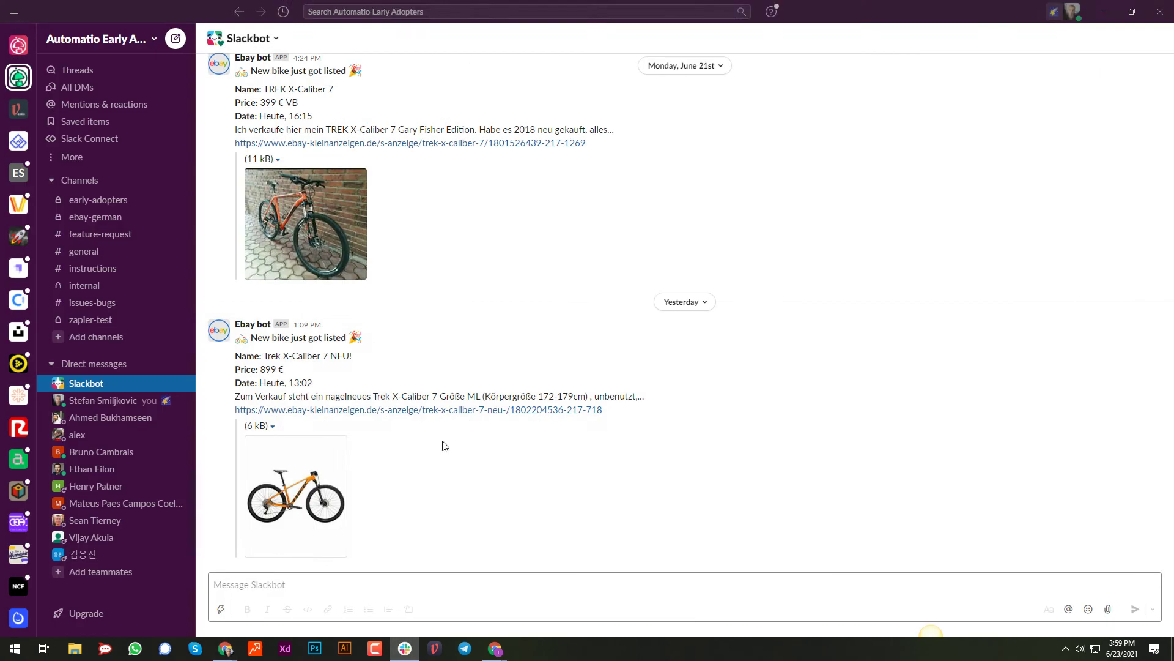
scroll(543, 438, "up", 5)
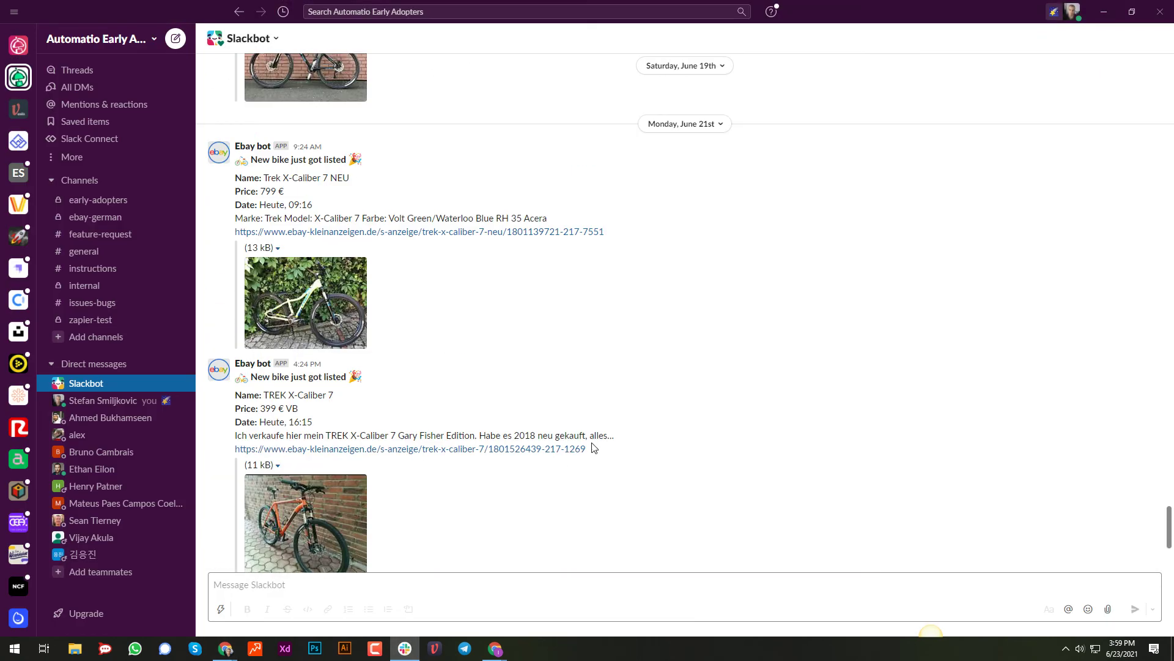
scroll(597, 447, "up", 3)
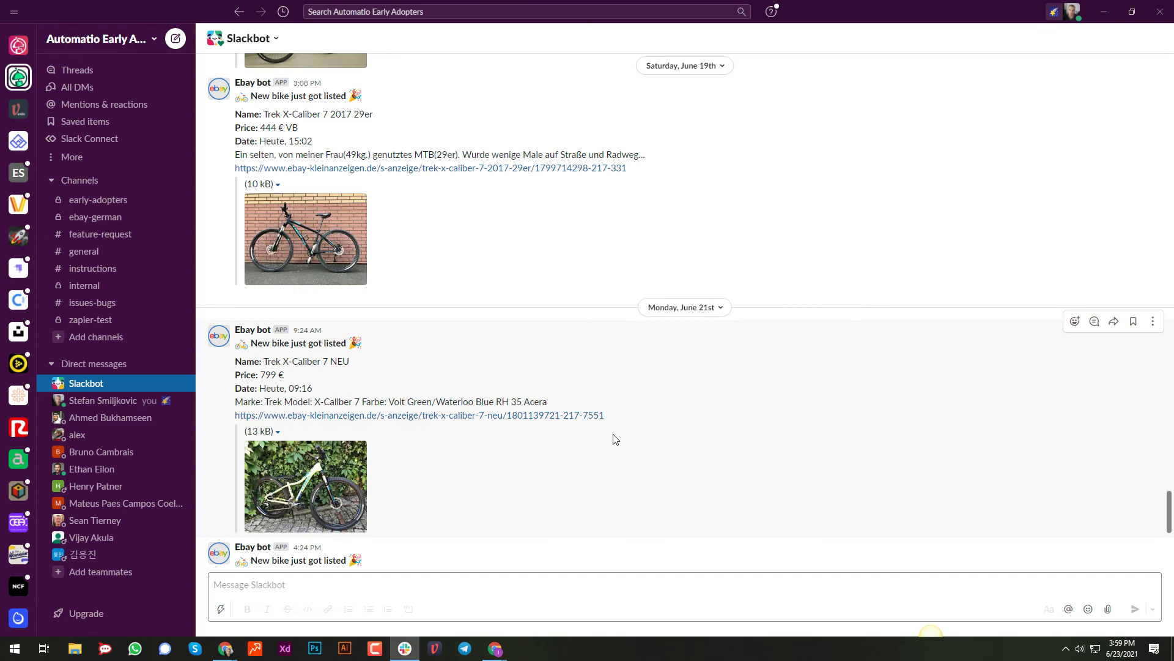
scroll(615, 439, "up", 1)
scroll(615, 439, "down", 9)
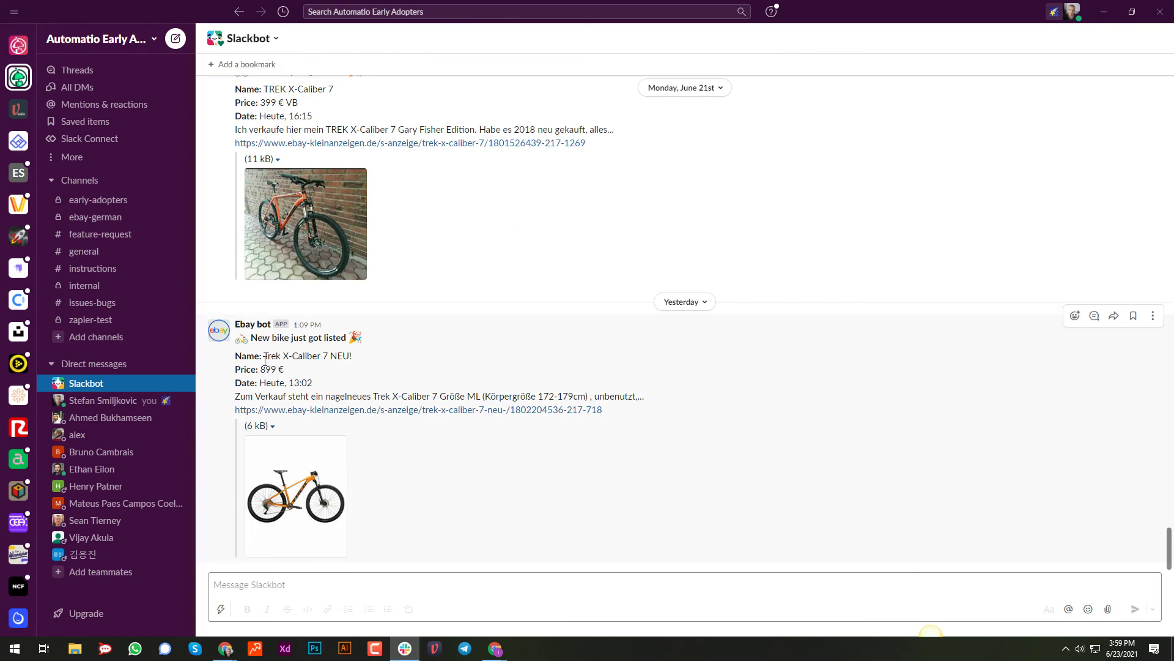
left_click_drag(268, 356, 321, 354)
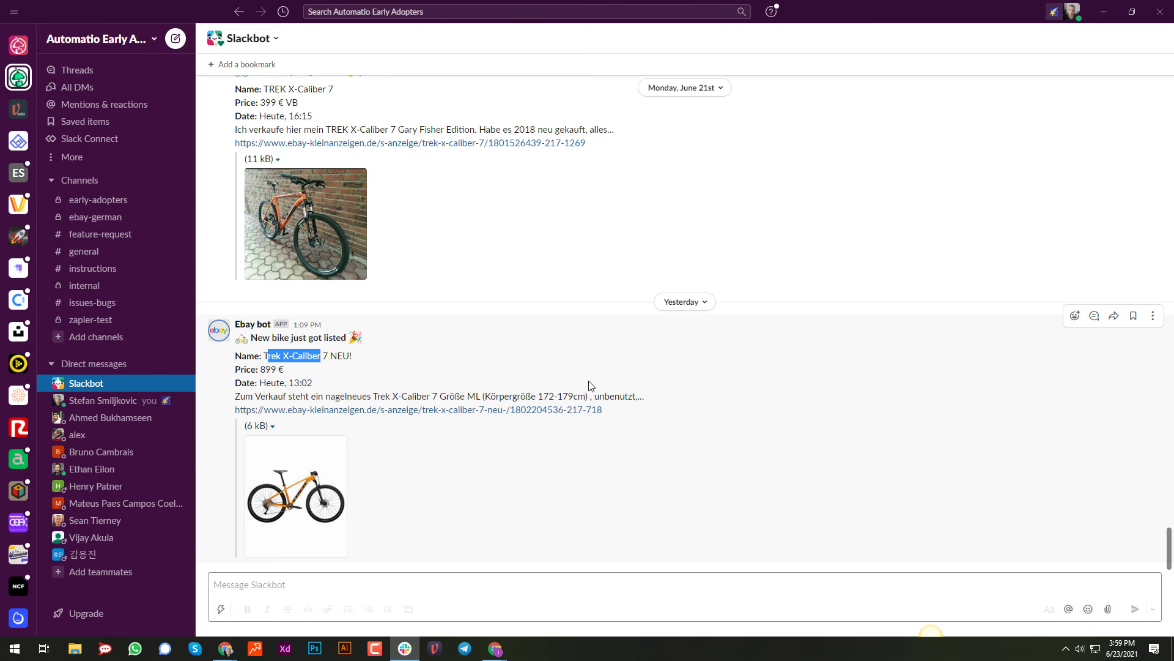
scroll(496, 372, "up", 10)
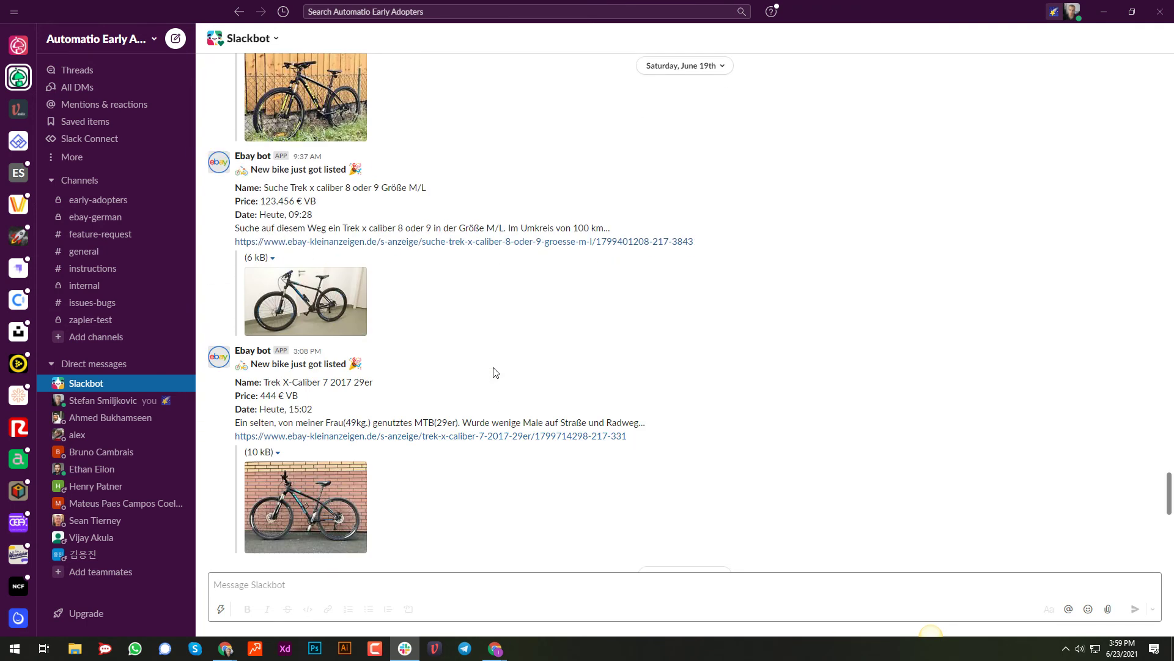
scroll(495, 372, "up", 10)
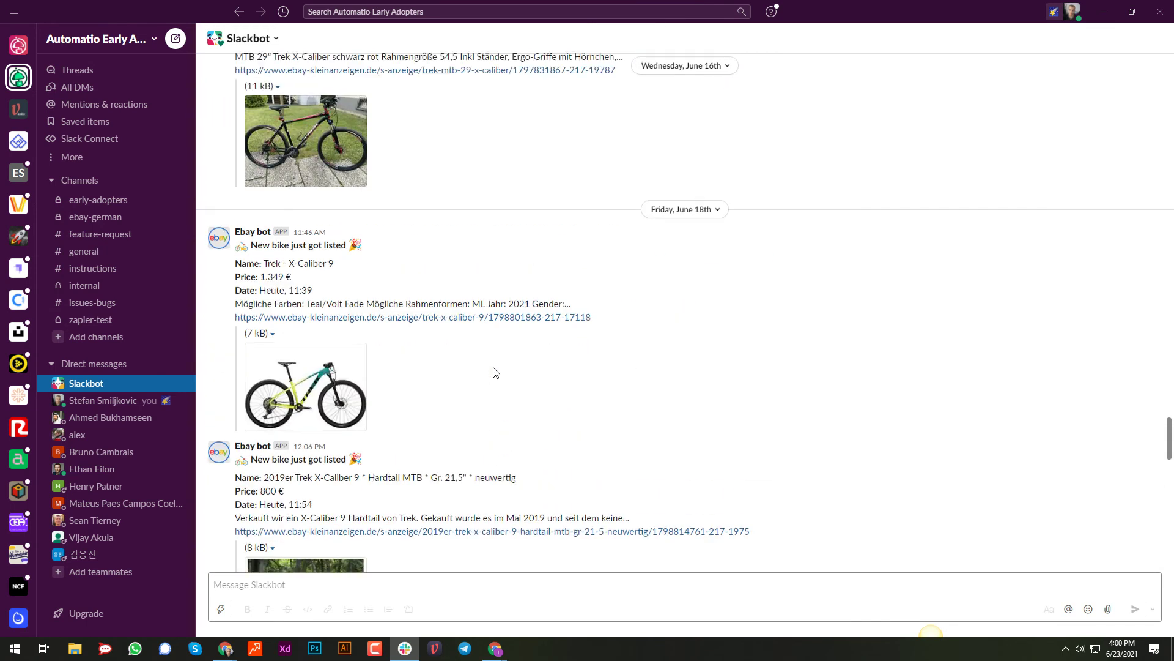
scroll(495, 373, "up", 10)
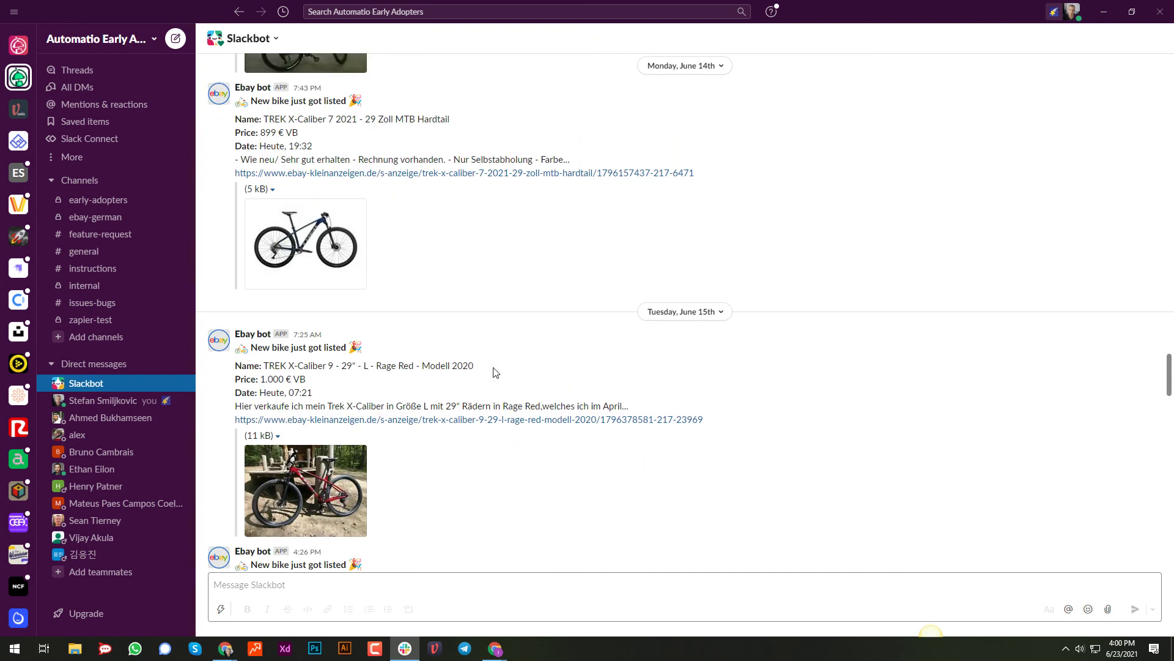
scroll(495, 373, "up", 1)
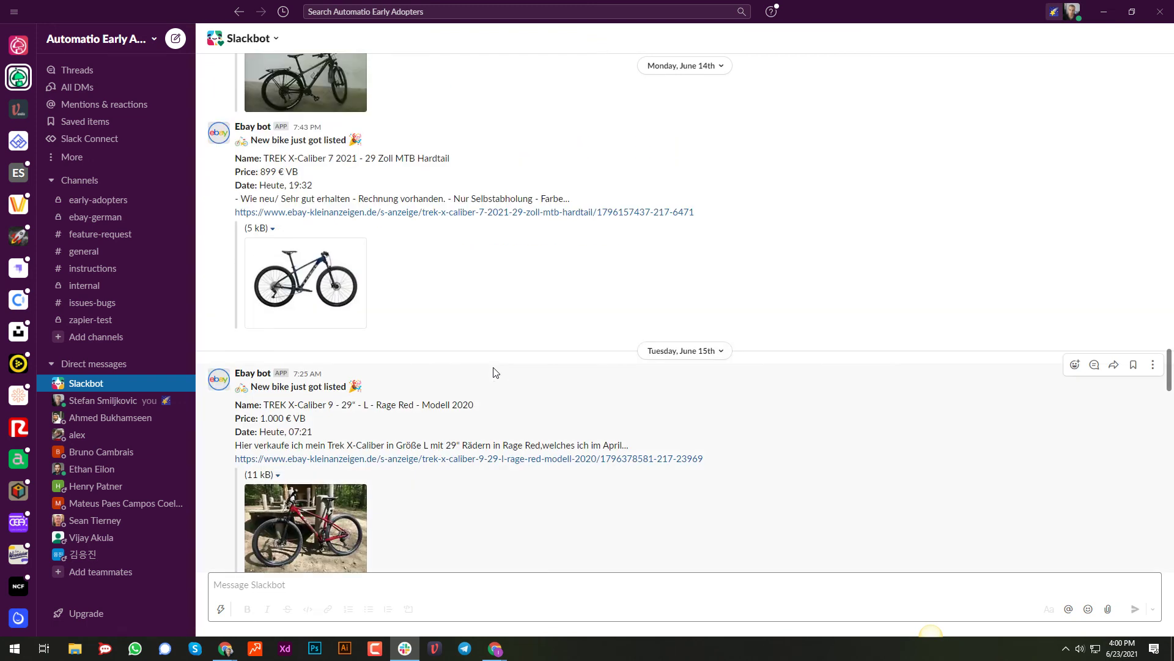
scroll(495, 373, "up", 3)
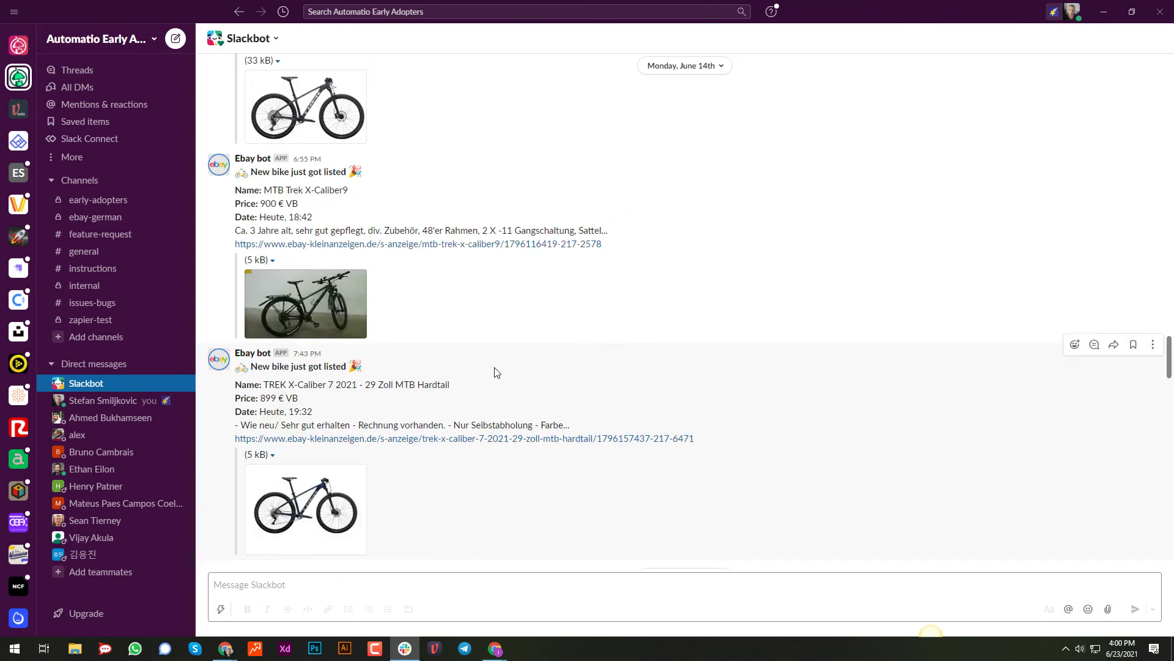
scroll(499, 372, "down", 14)
scroll(498, 373, "down", 20)
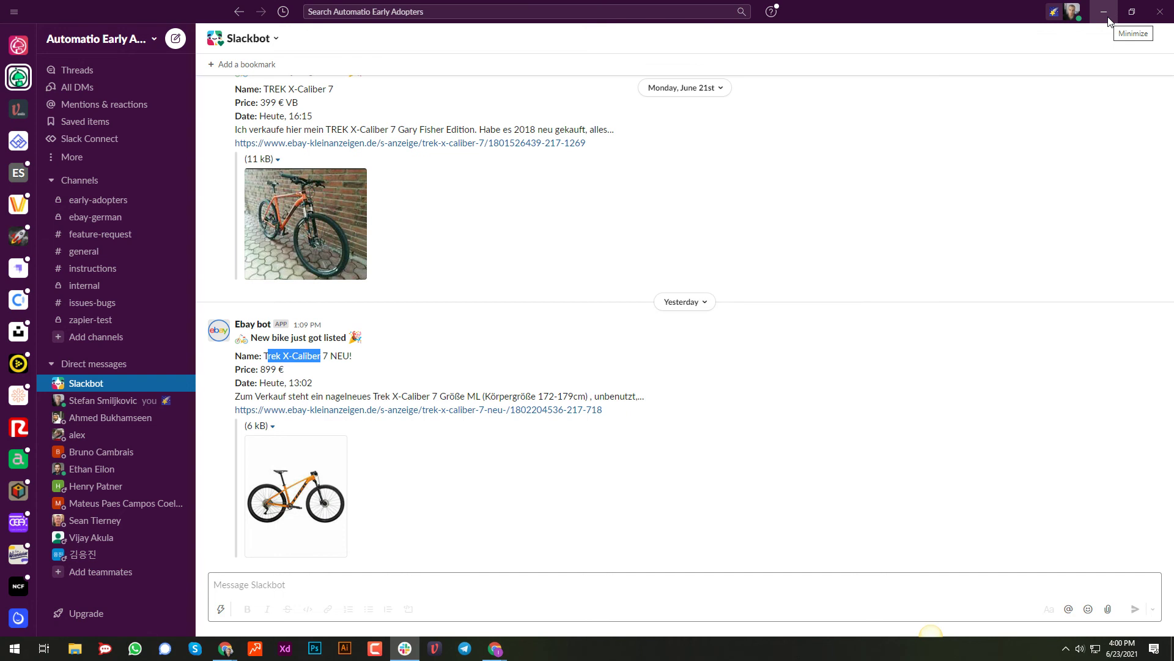
left_click(1105, 14)
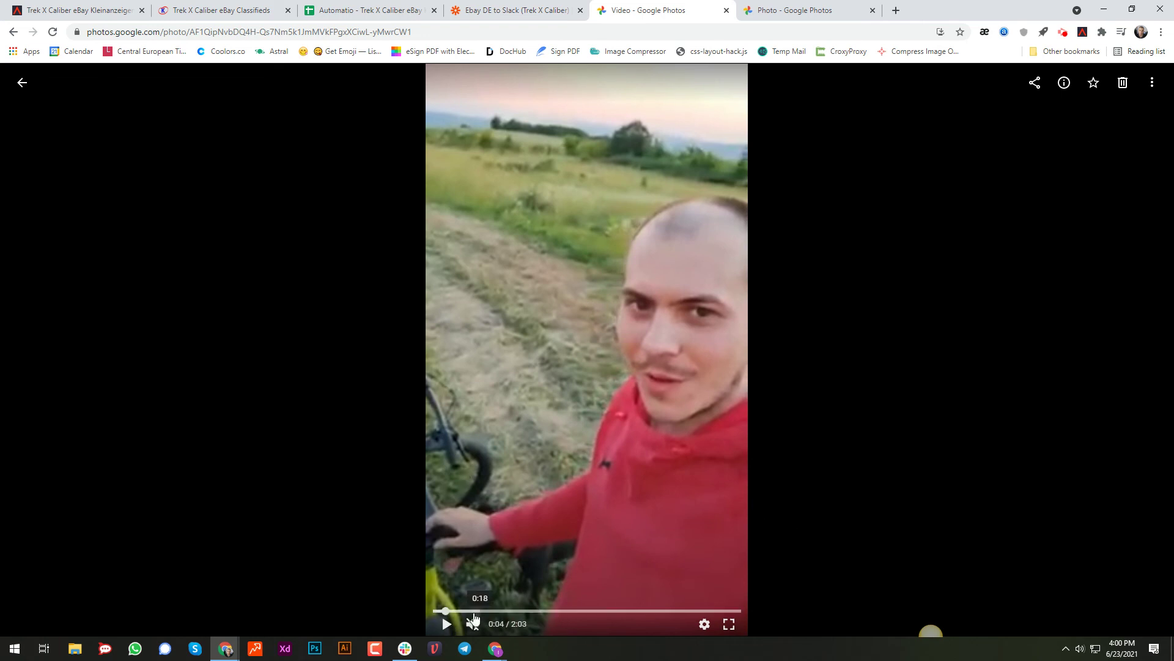
- Play the bike video, skip ahead to 1:25, and pause it at 1:35
left_click(446, 625)
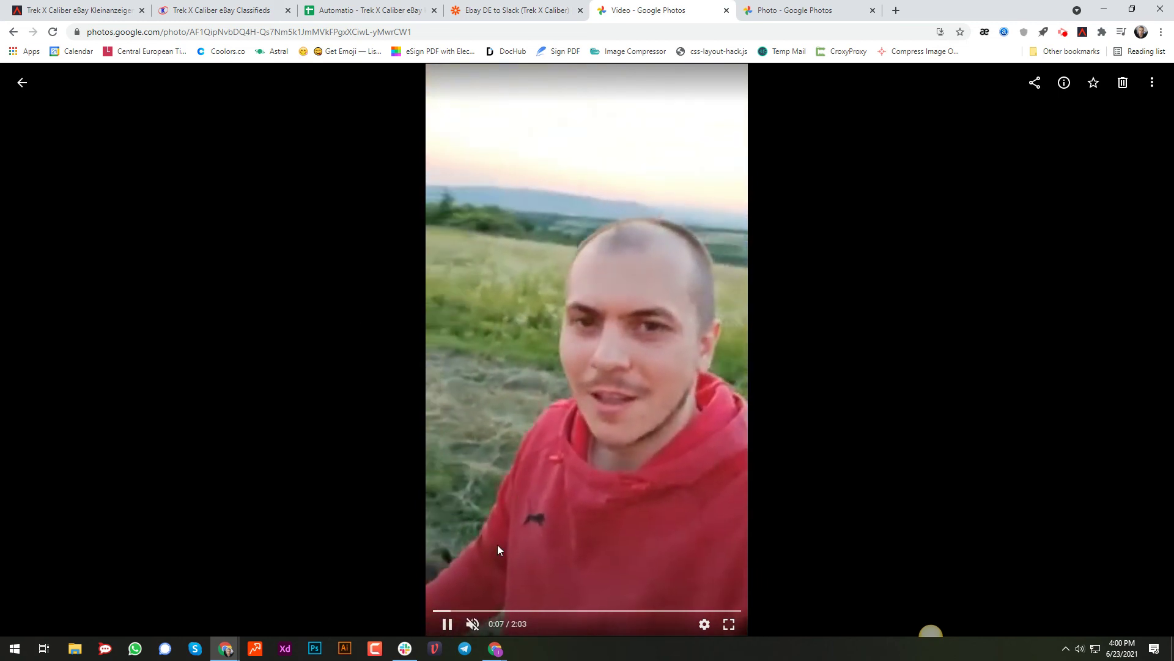
left_click(476, 610)
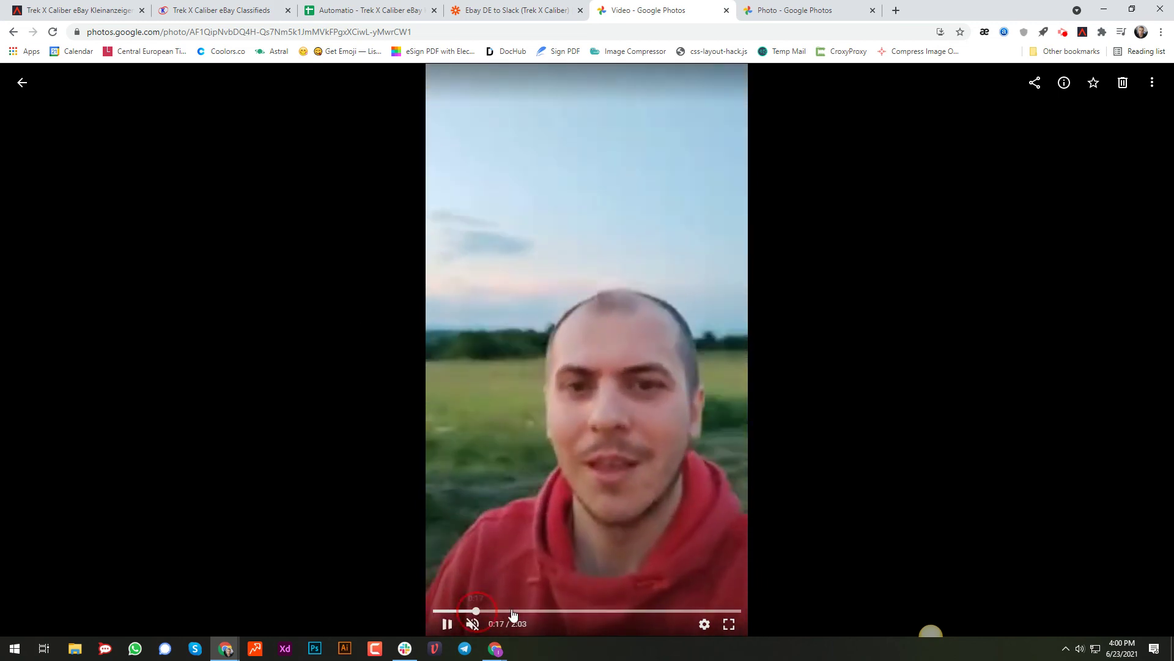
left_click(630, 611)
left_click(647, 610)
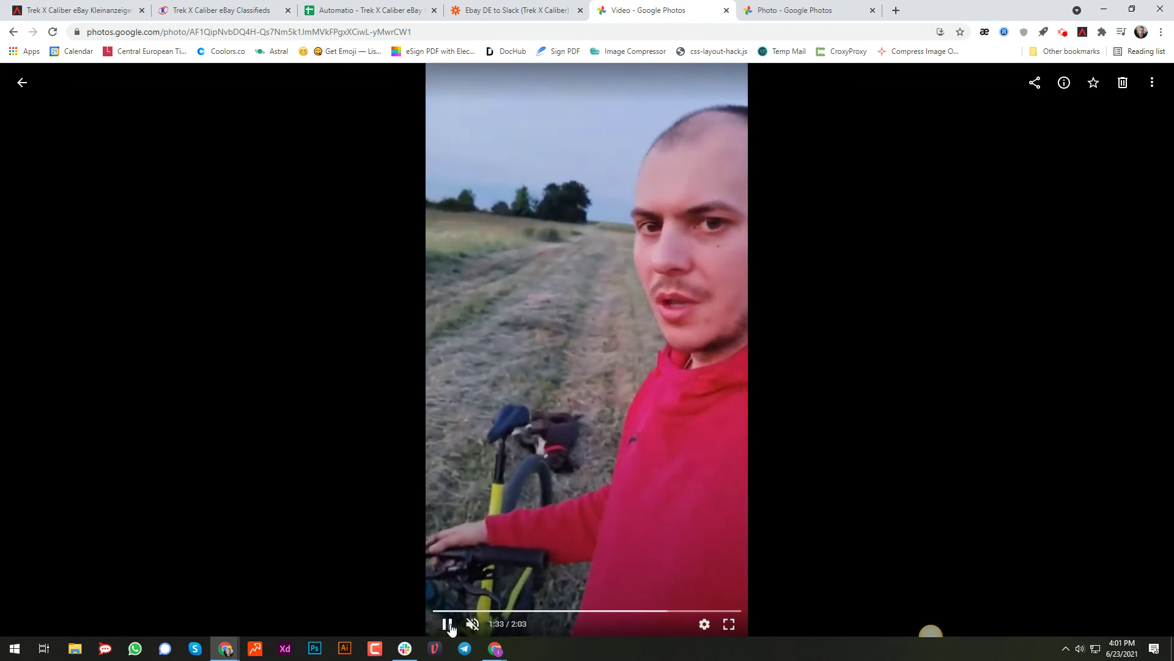
left_click(447, 623)
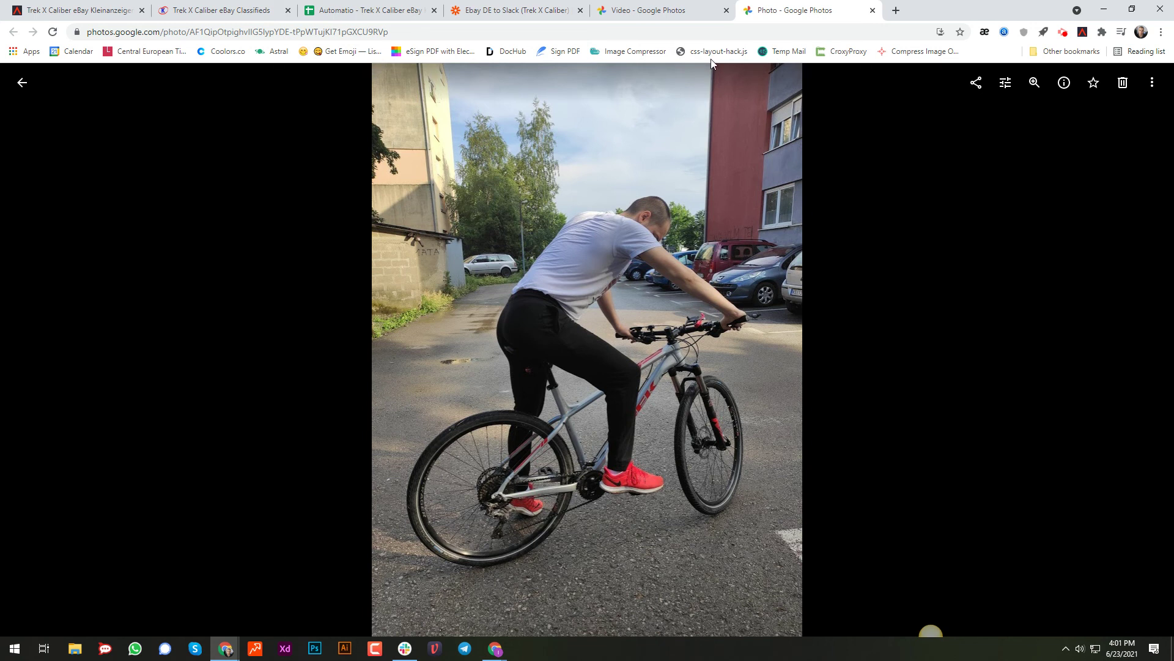
- Compare the bike video and photo tabs, ending back on the paused video
left_click(673, 11)
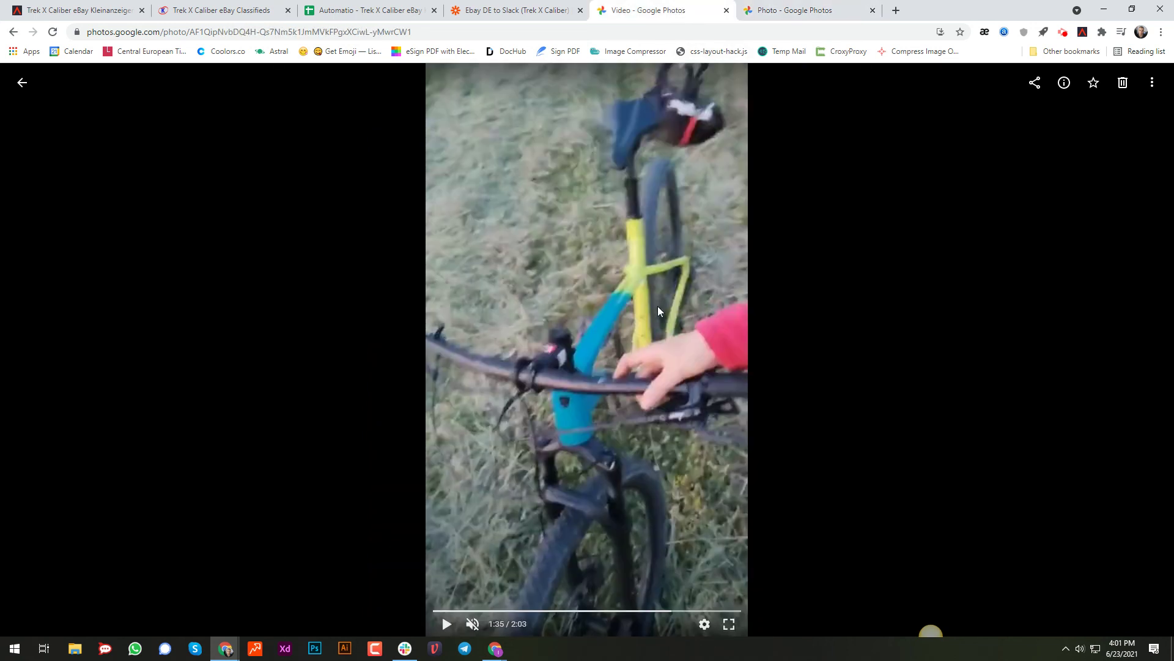
left_click(791, 14)
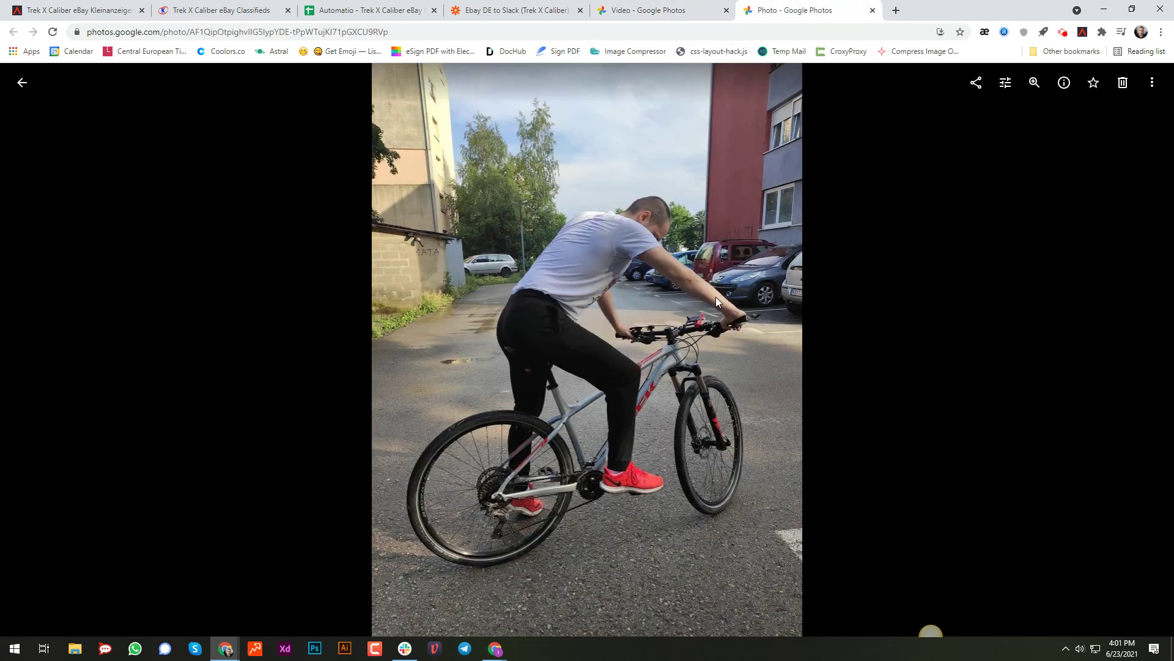
left_click(685, 13)
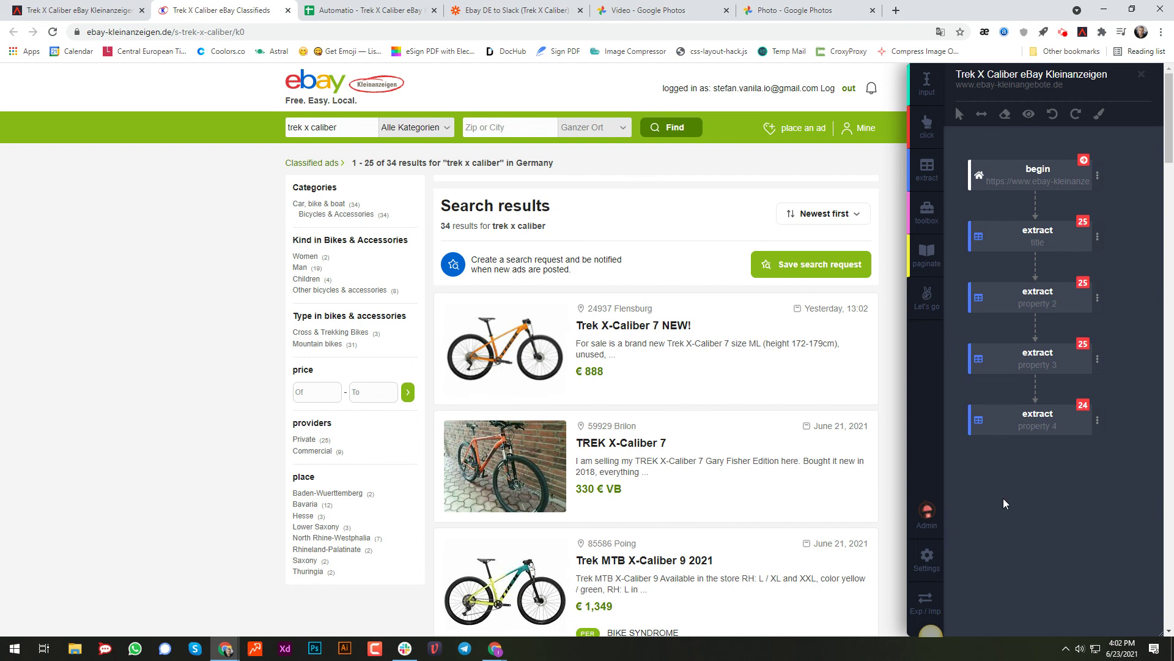
left_click(396, 21)
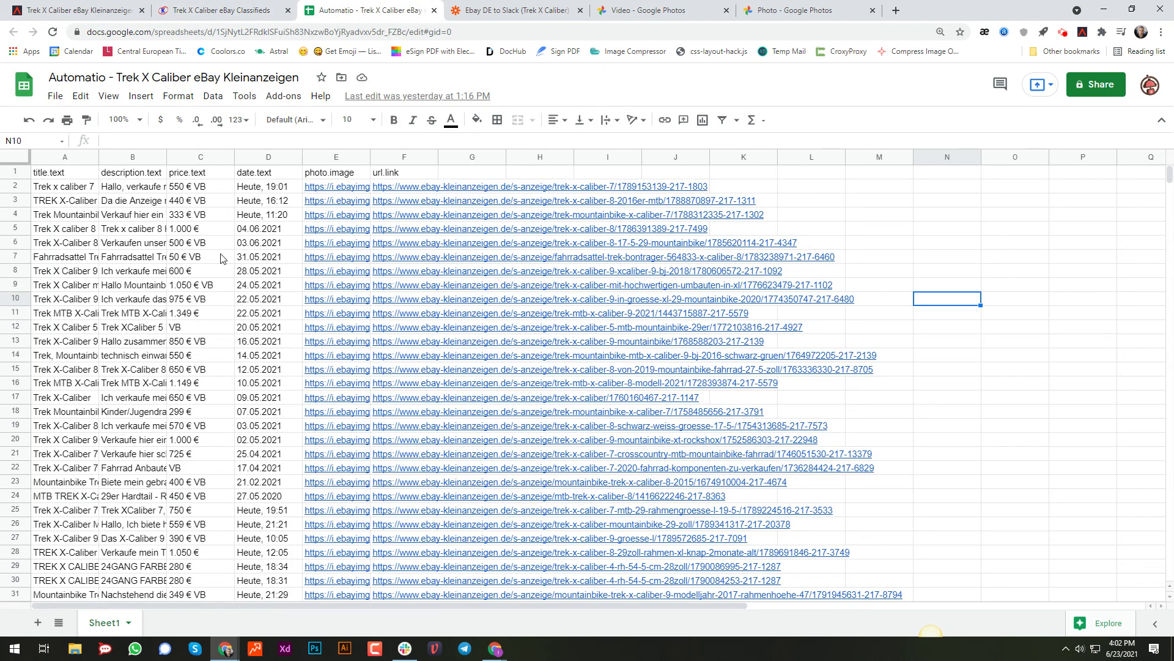
left_click(189, 204)
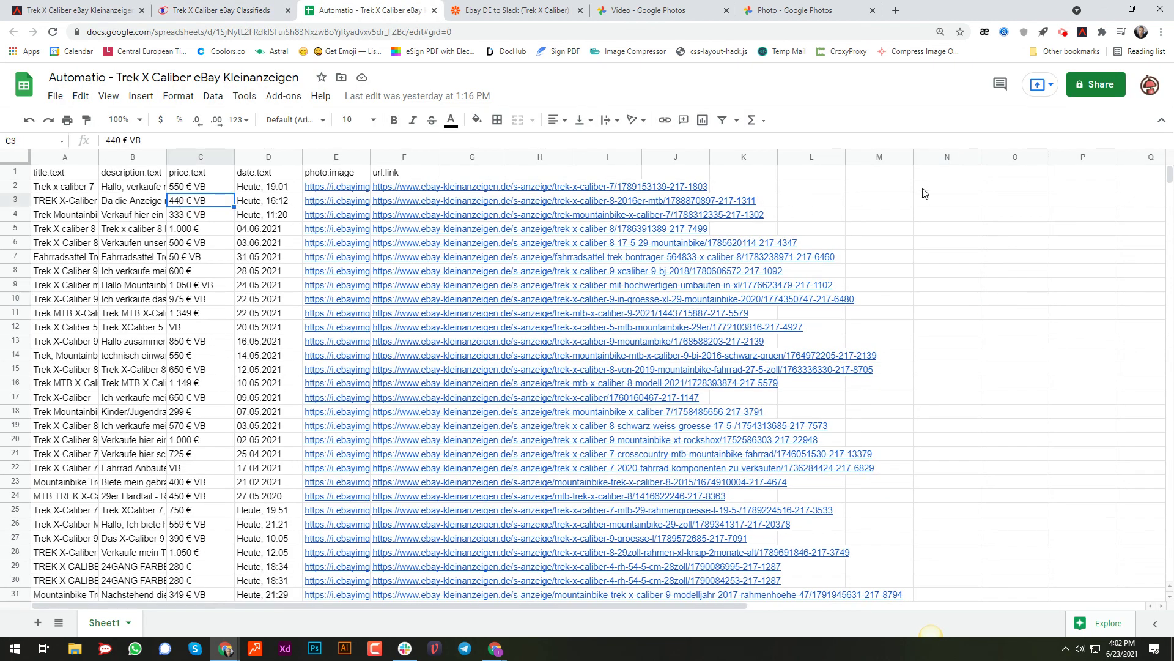
left_click(948, 157)
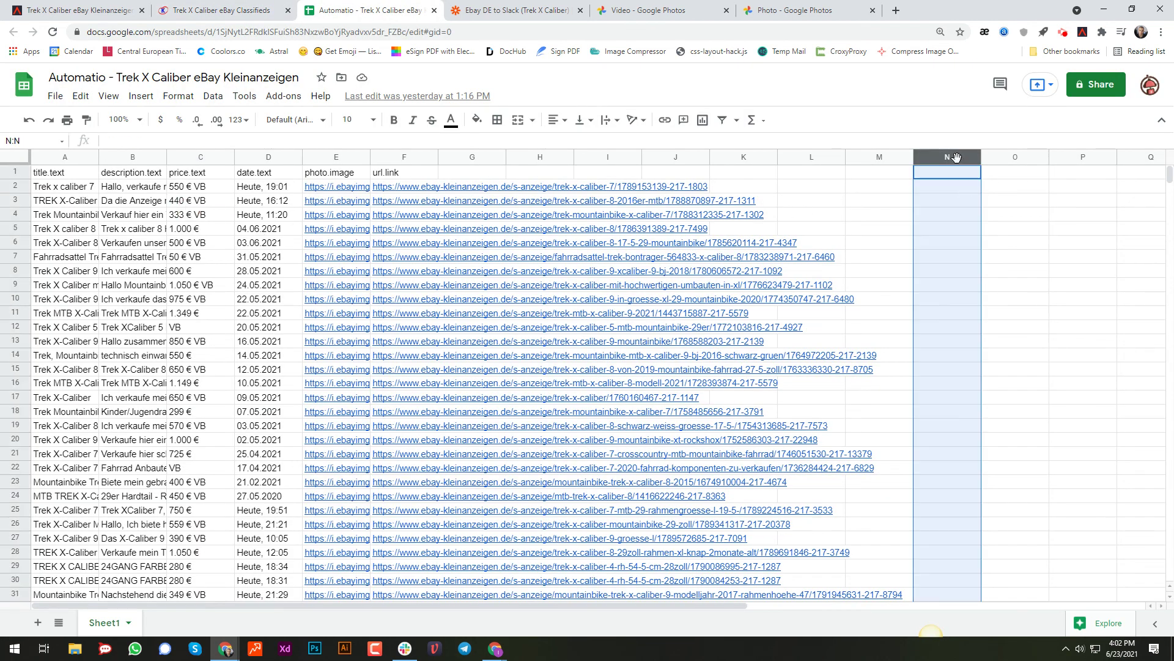
left_click(212, 188)
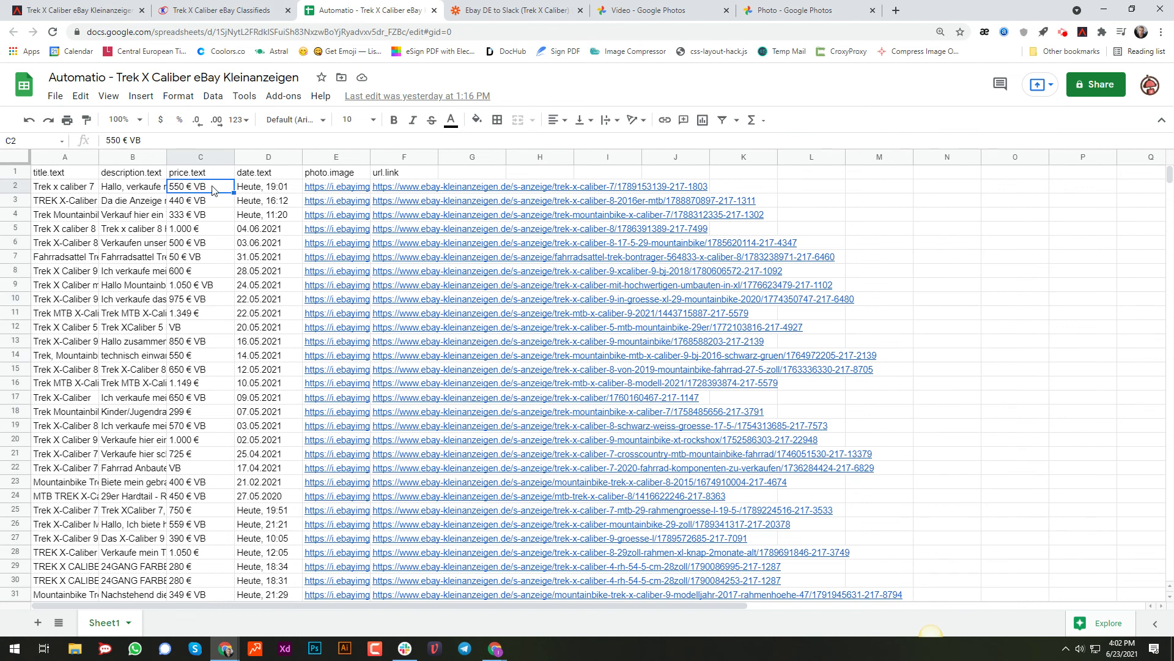
left_click(881, 189)
left_click(941, 186)
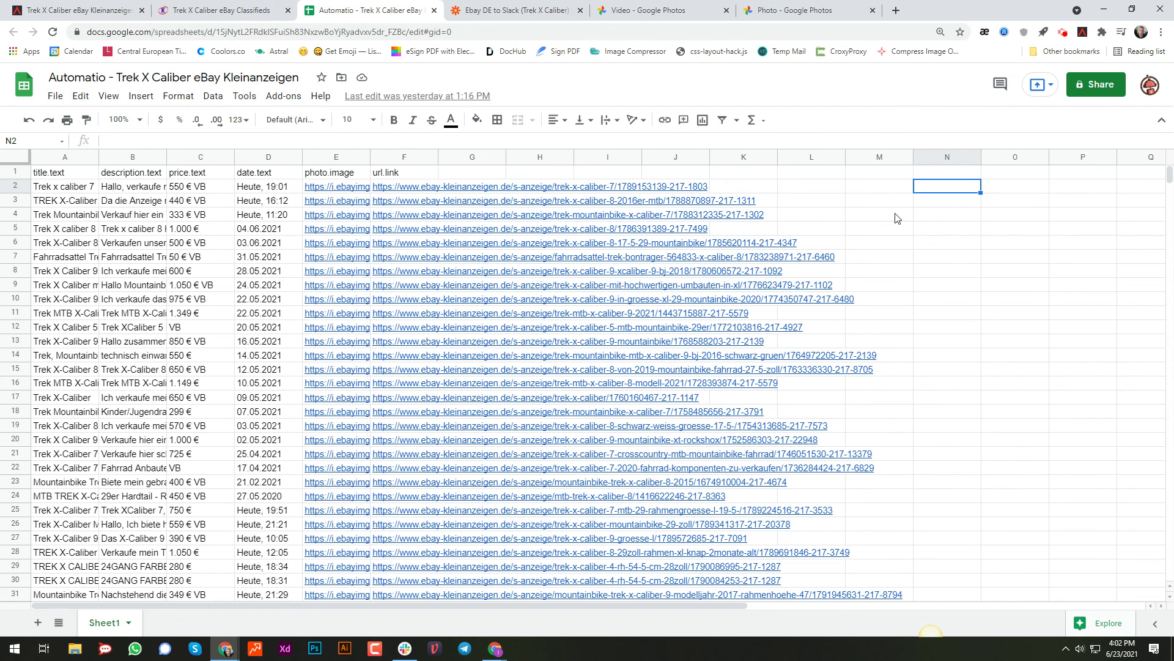
left_click(947, 197)
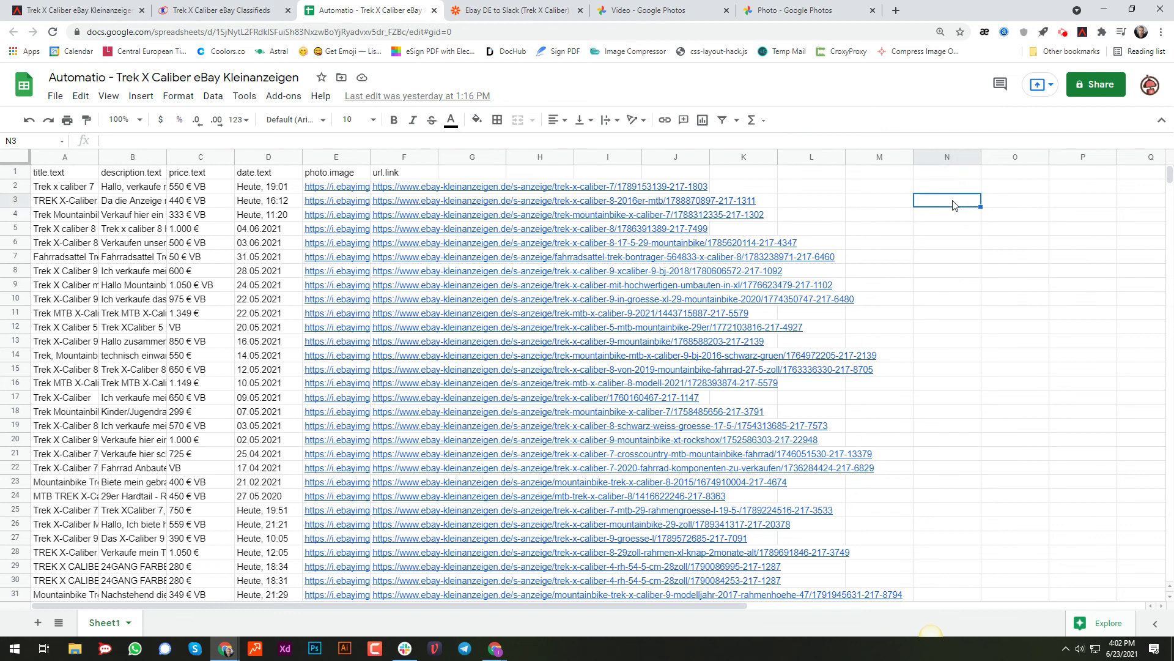
left_click(404, 190)
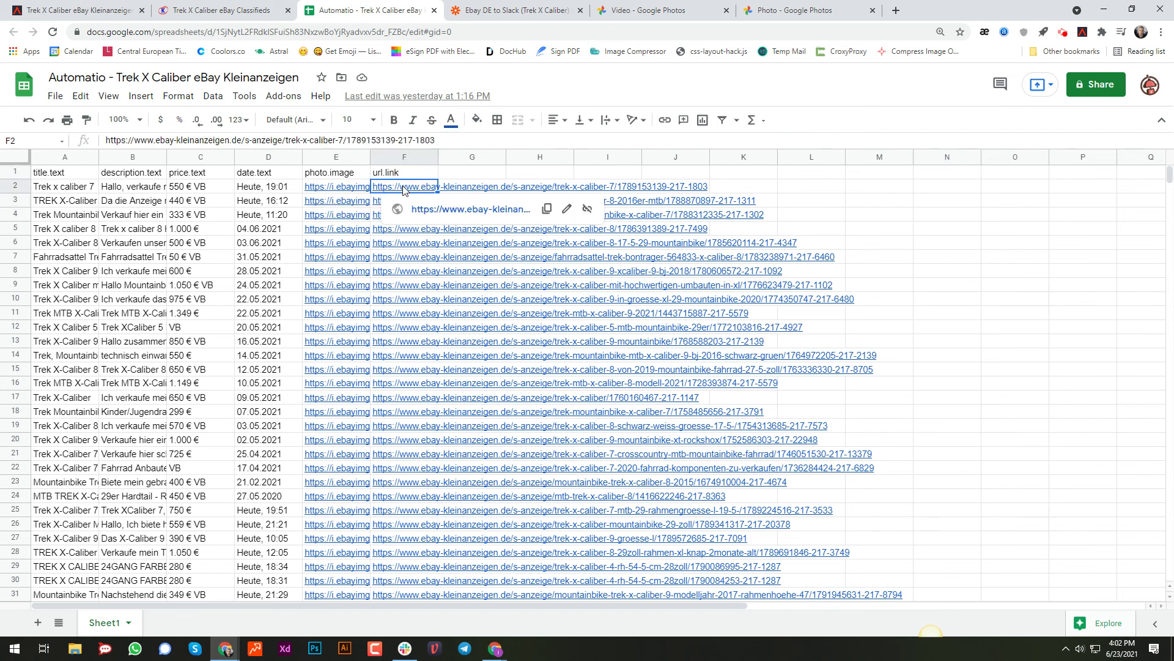
- Open the Trek X-Caliber 7 NEW! ad and make the bot preserve the site login credentials
left_click(238, 9)
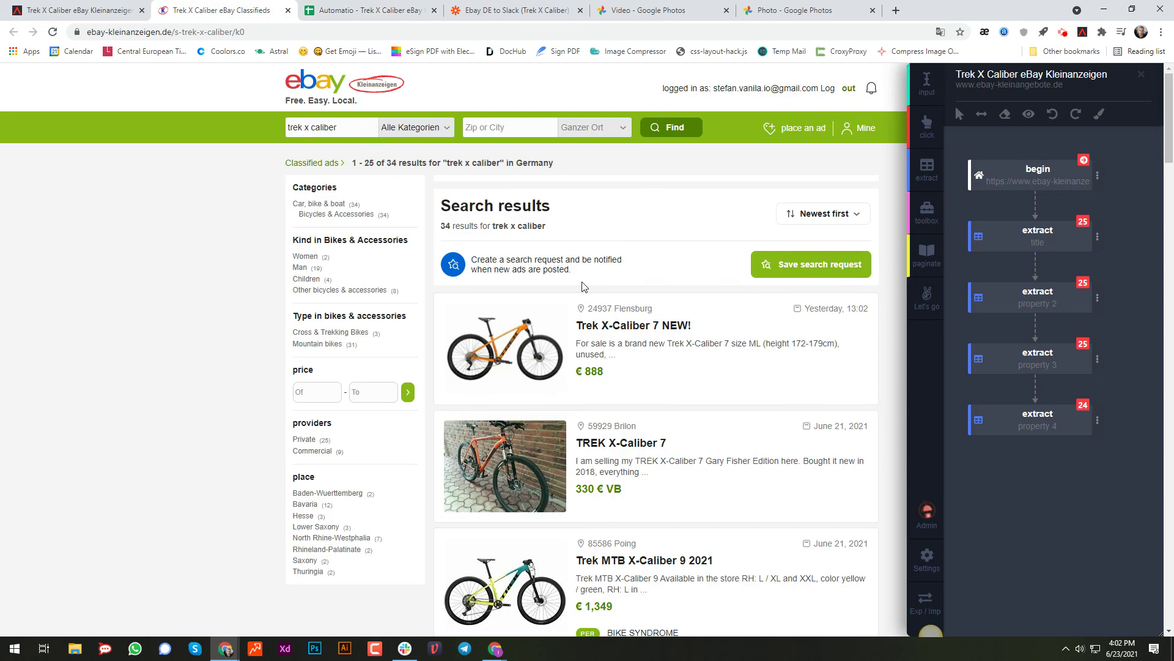
left_click(621, 331)
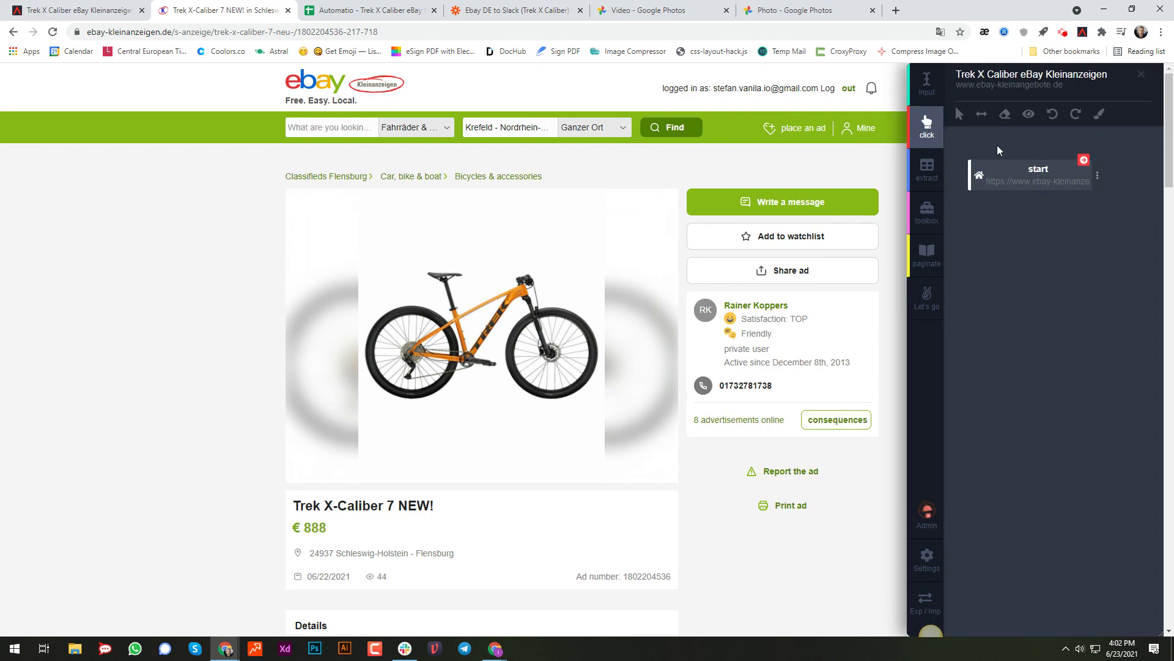
left_click(1098, 175)
left_click(1026, 247)
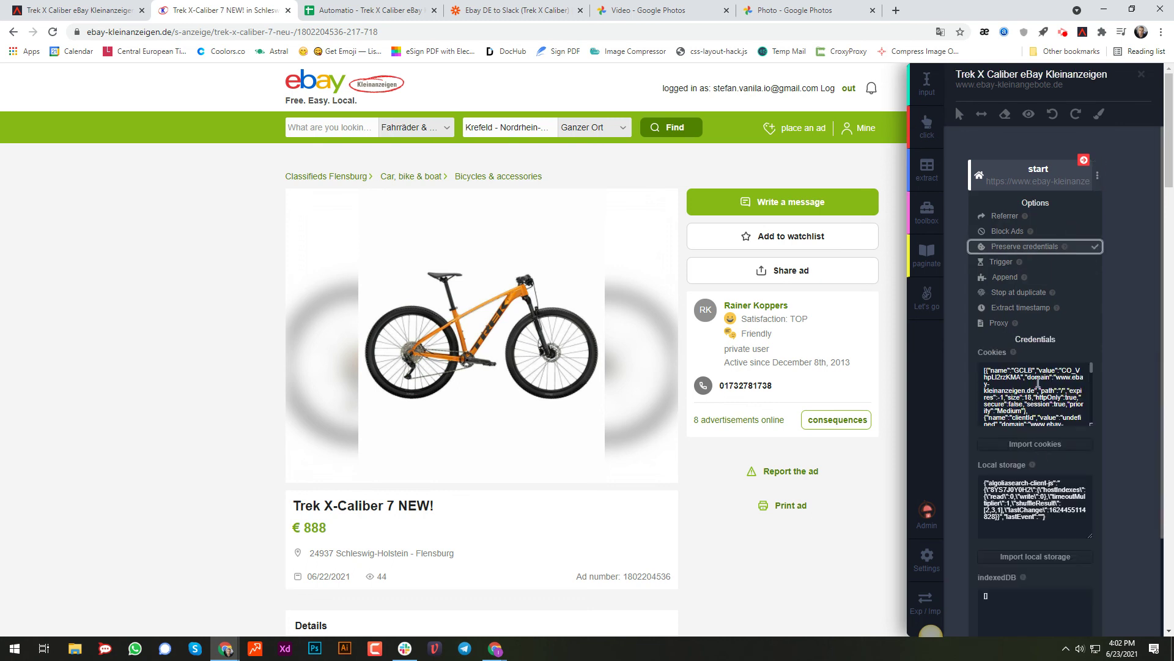
- Add a click step targeting the ad's Write a message button, then start an input step
left_click(957, 197)
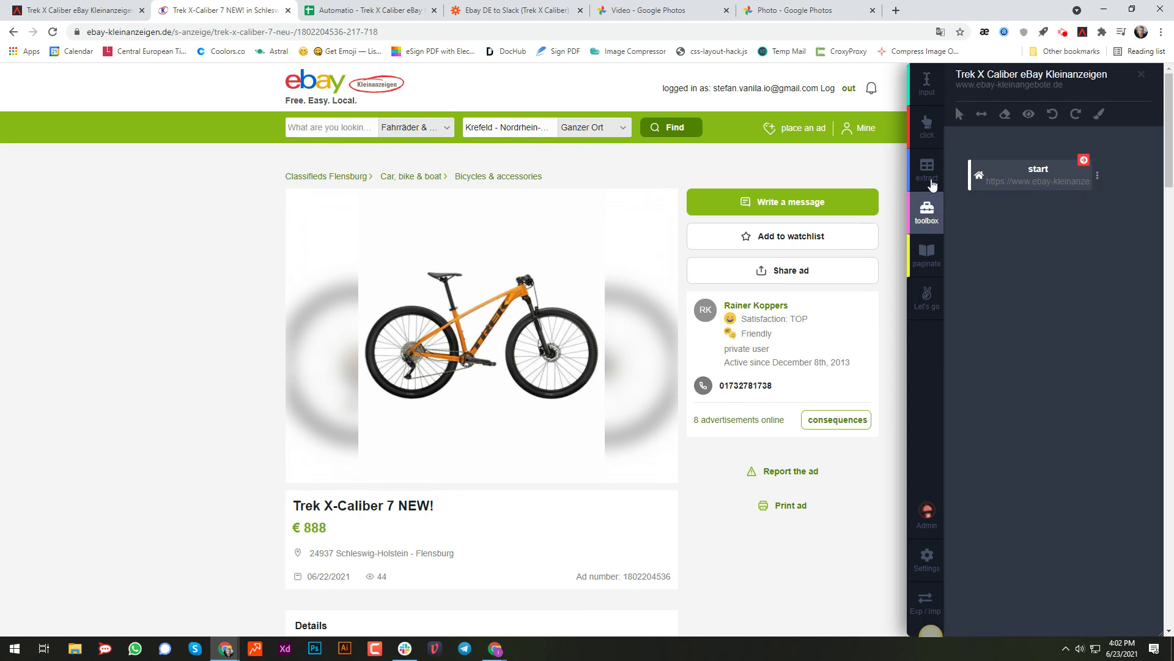
left_click(927, 125)
left_click(847, 202)
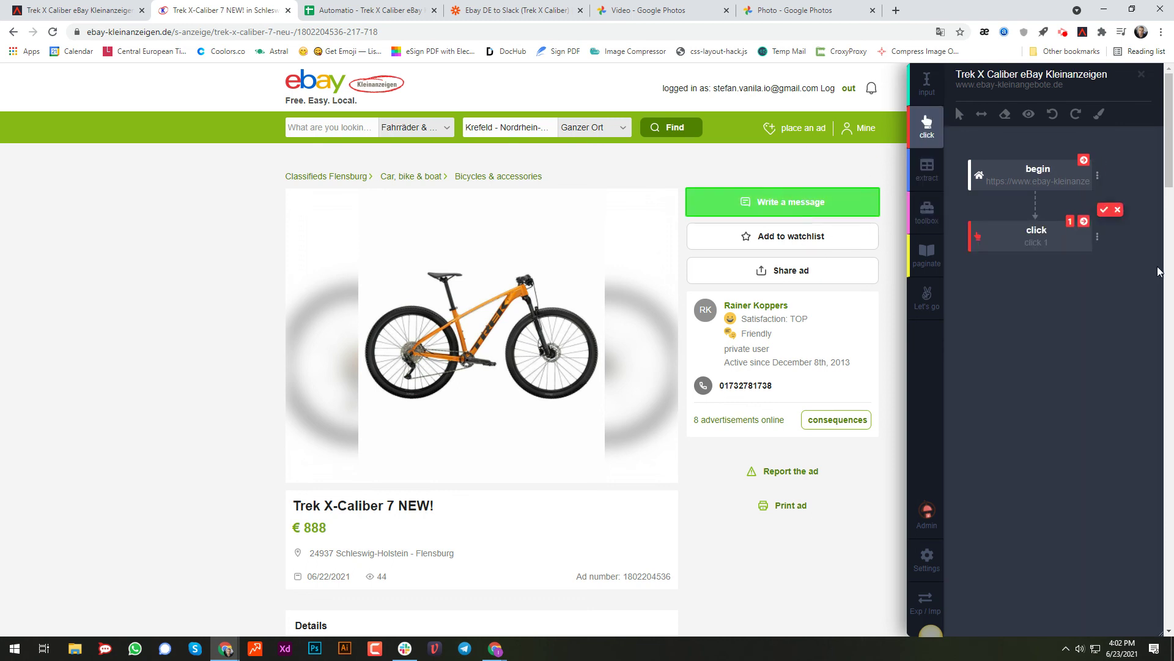
left_click(1102, 211)
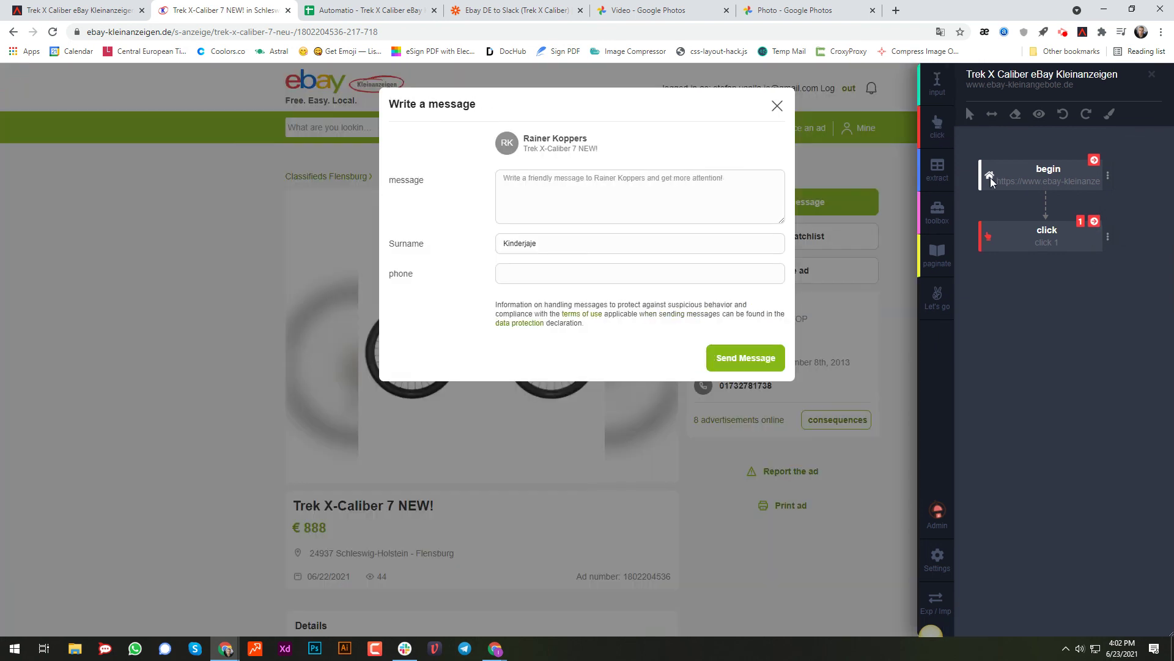
left_click(937, 85)
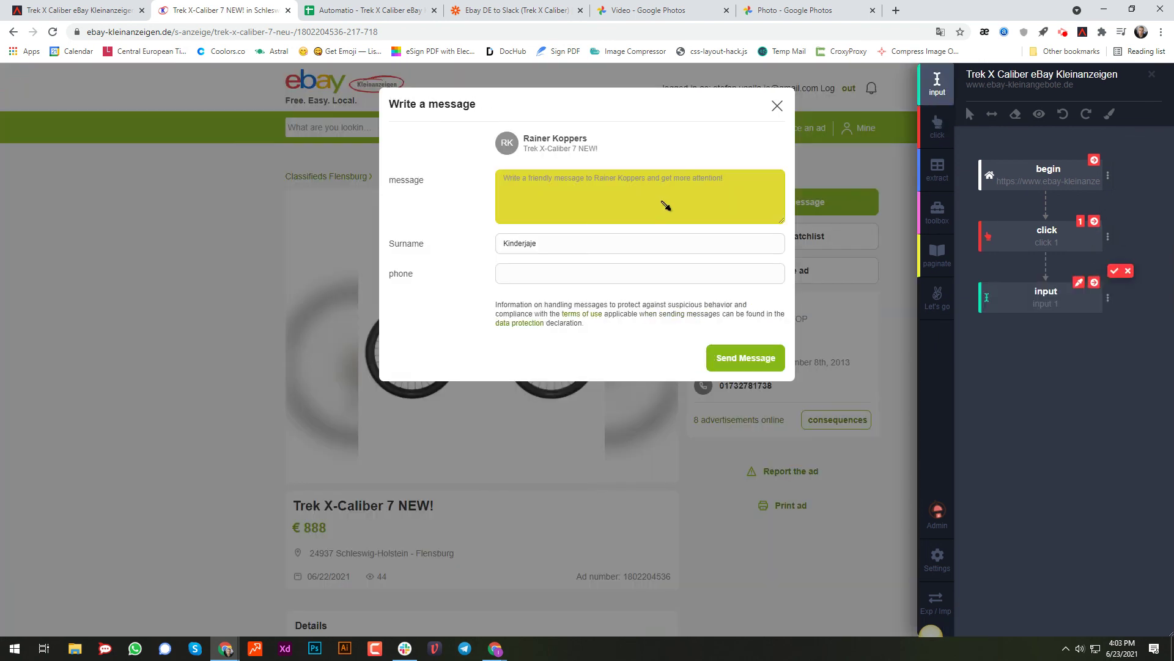
- Target the message box with the input step and make it a dynamic input from a Google sheet
left_click(666, 205)
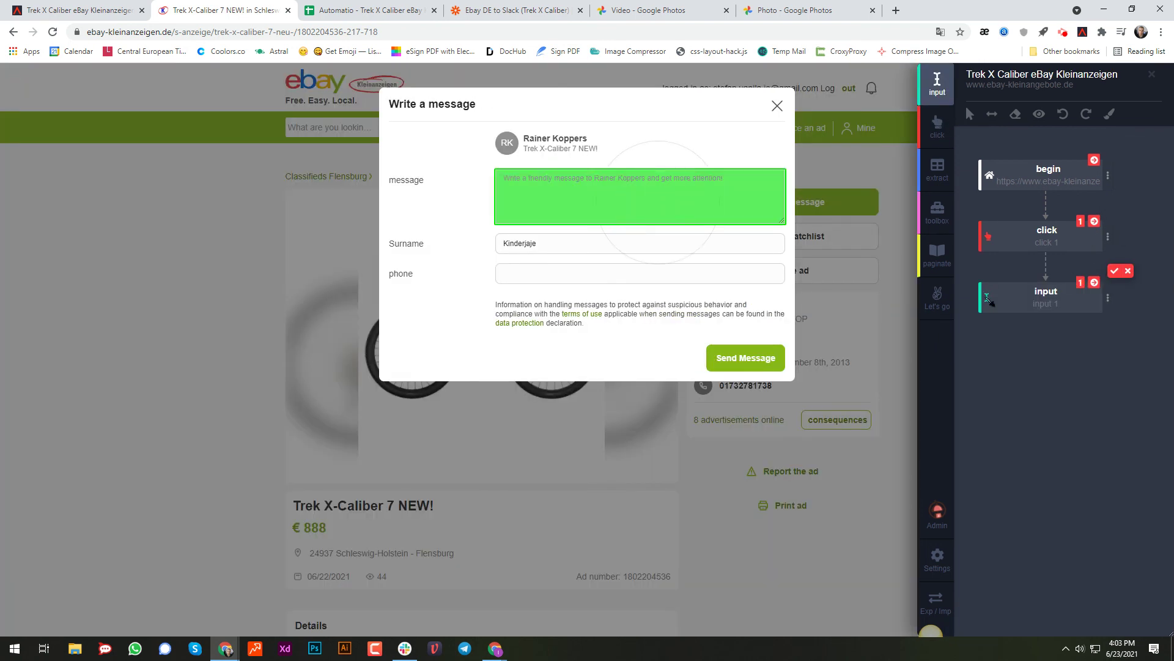
left_click(1114, 270)
left_click(1108, 298)
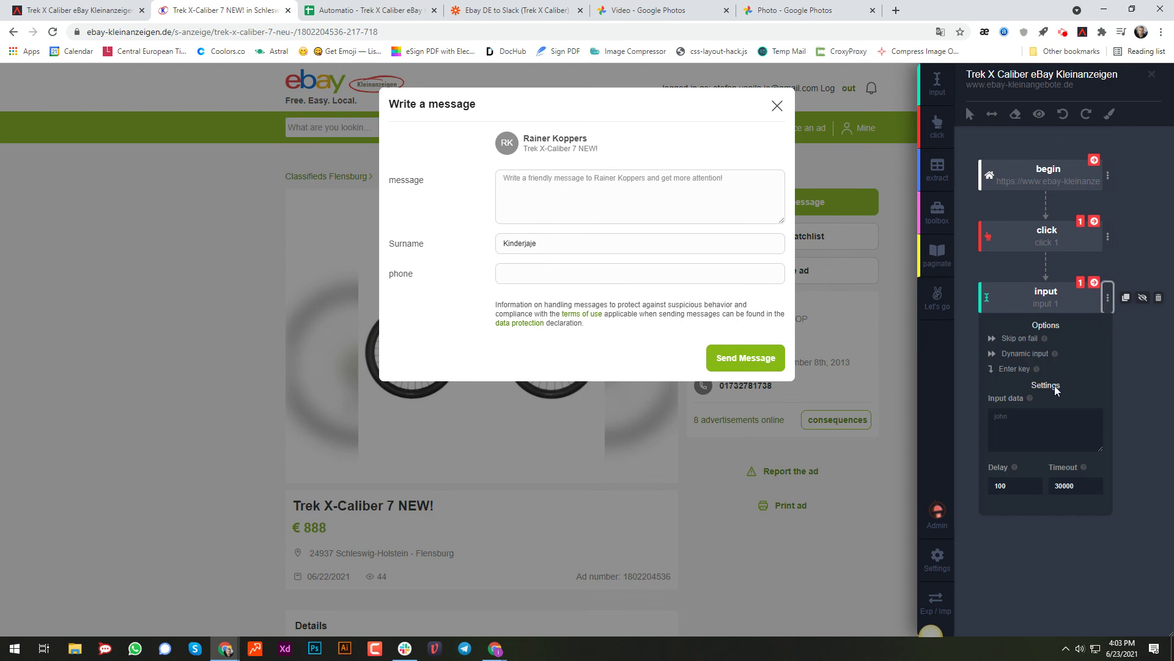
left_click(1025, 354)
left_click(1068, 413)
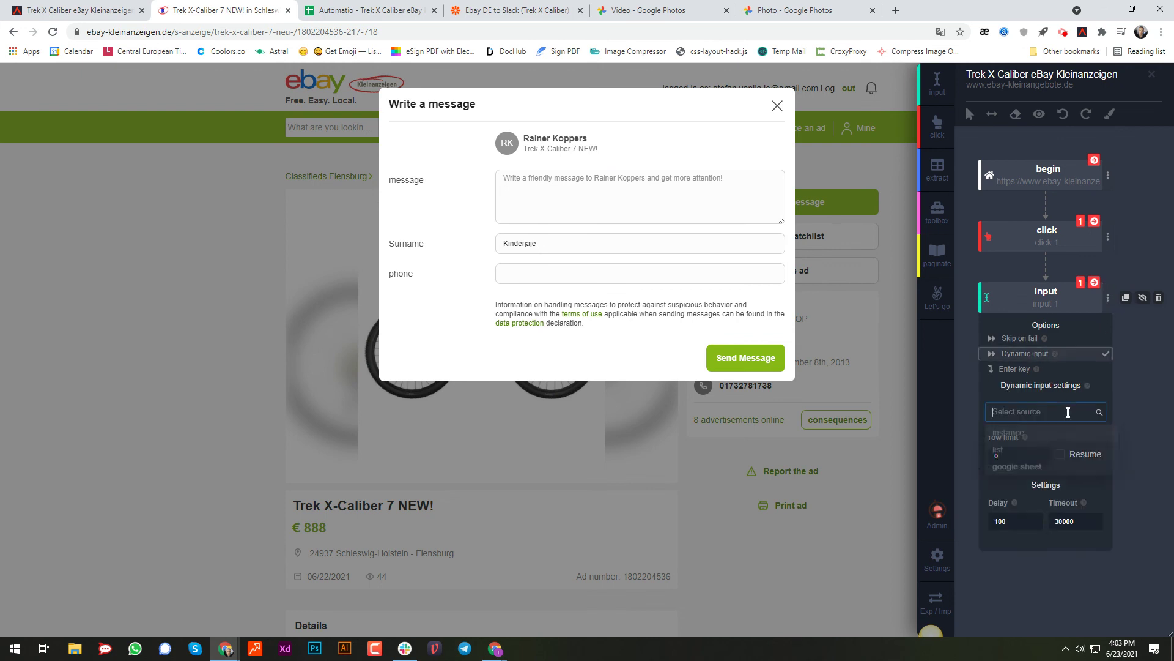
left_click(1032, 476)
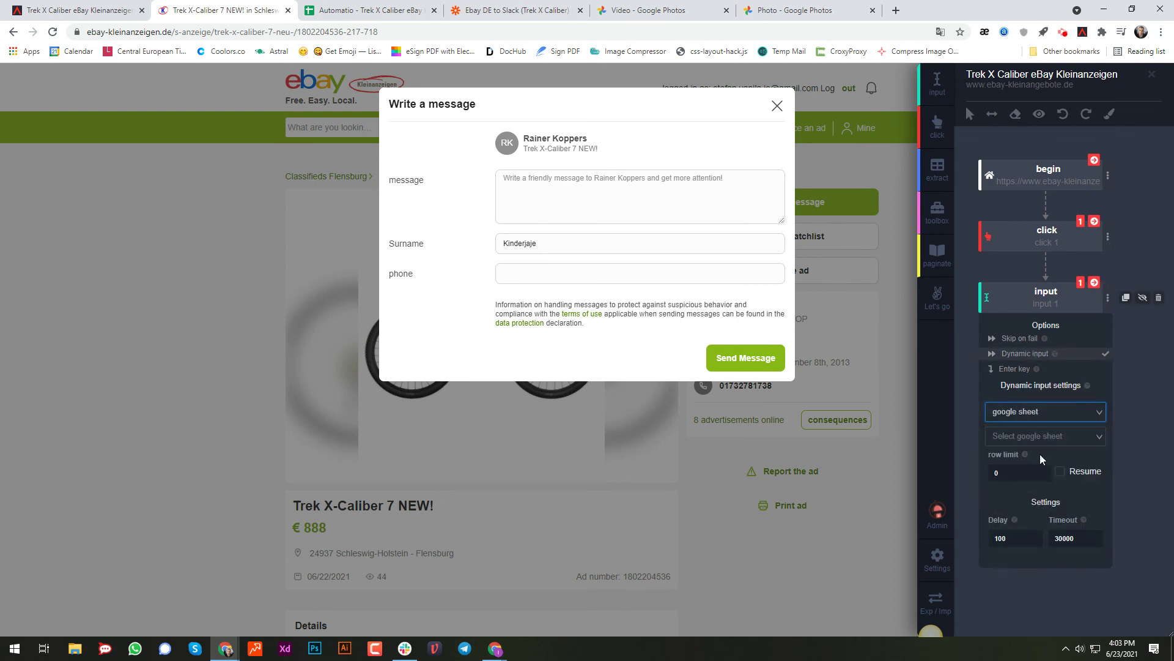
- Type 'Hello, here is my offer' into the message box
left_click(652, 209)
type("He")
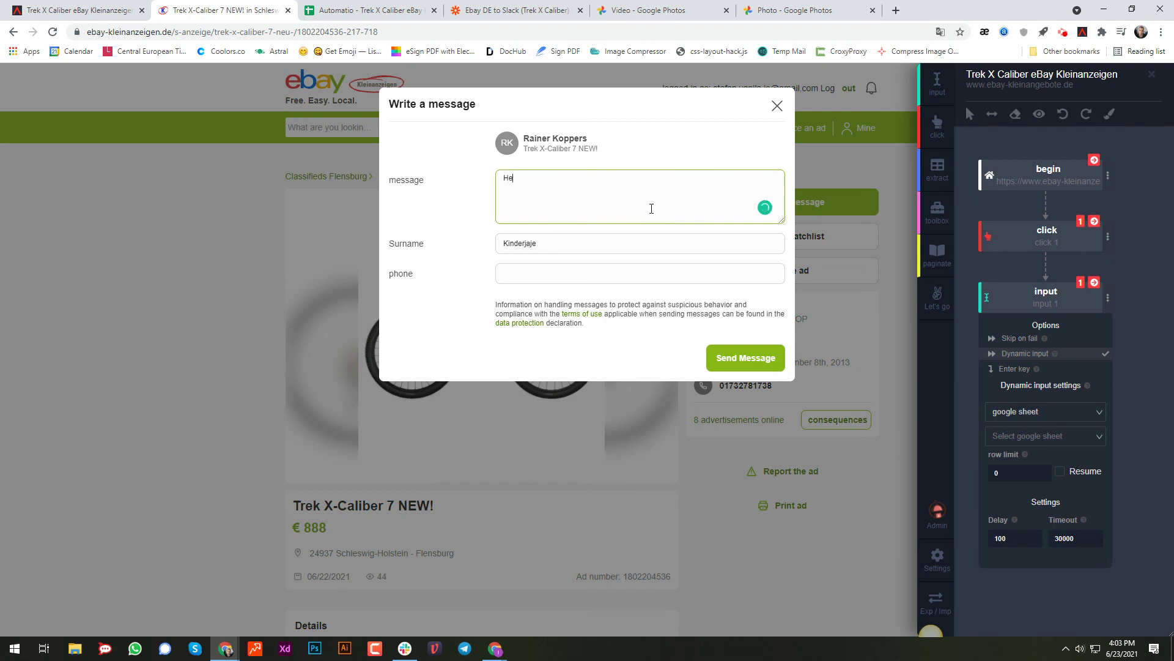
type("y")
key("BackSpace")
type("llo, I am from")
key("ctrl+BackSpace")
key("ctrl+BackSpace")
key("ctrl+BackSpace")
type("he")
key("BackSpace")
key("BackSpace")
type("here is my offer")
- Use Sheet1 of the Trek X Caliber spreadsheet as the input data source
left_click(1040, 435)
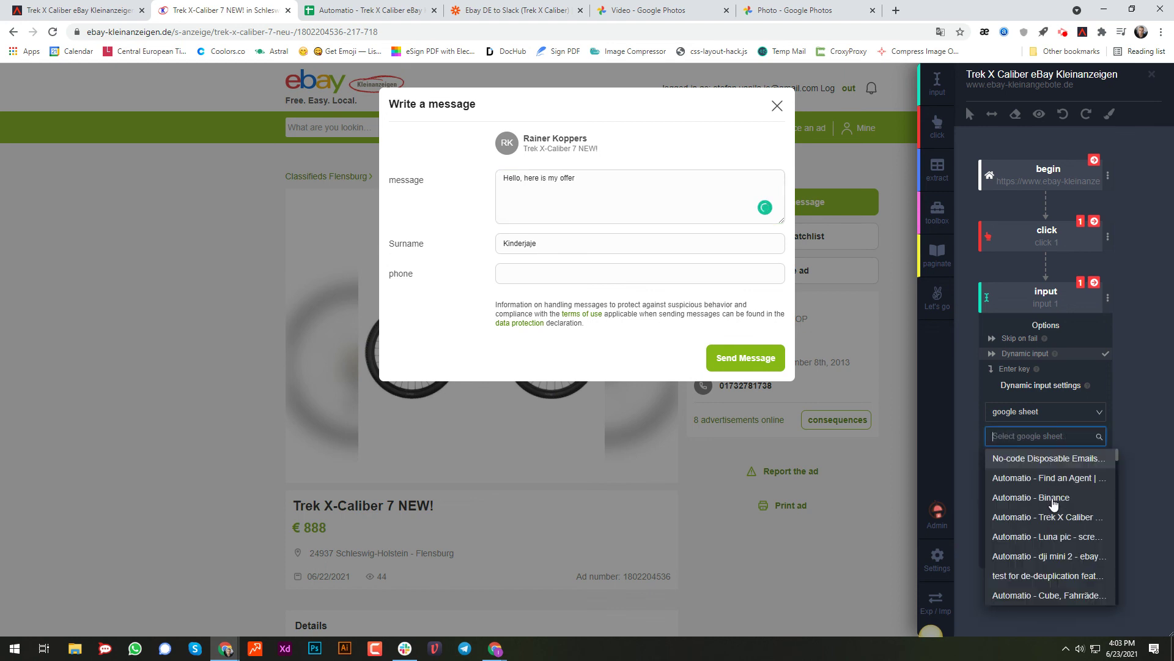
left_click(1082, 516)
left_click(1074, 461)
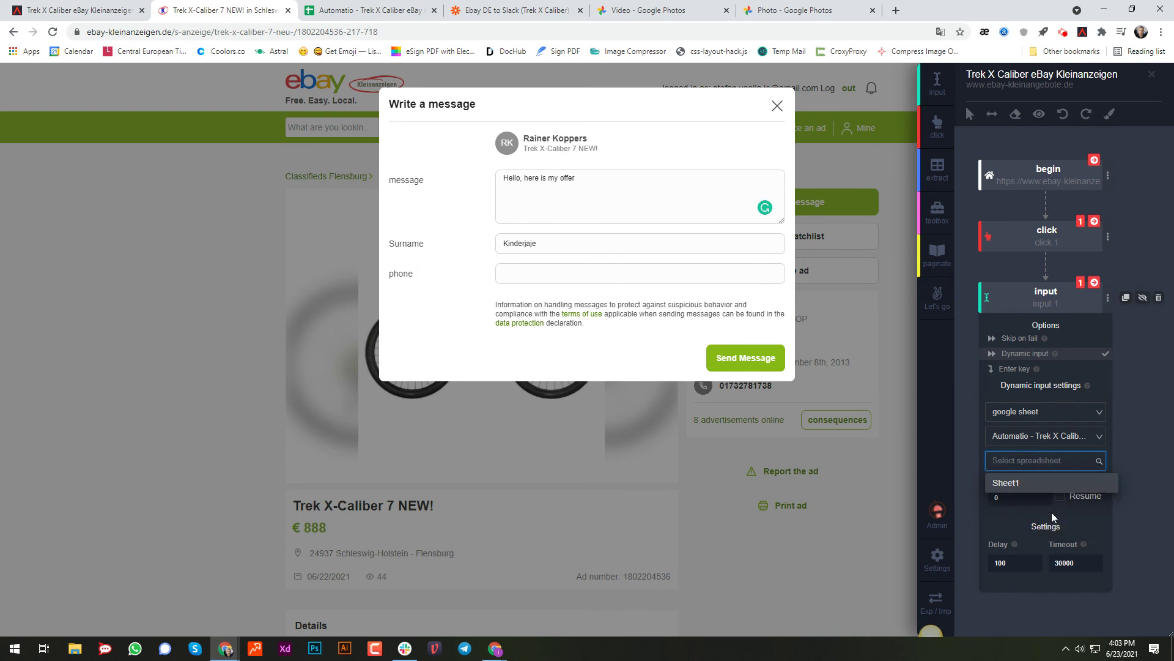
left_click(1035, 484)
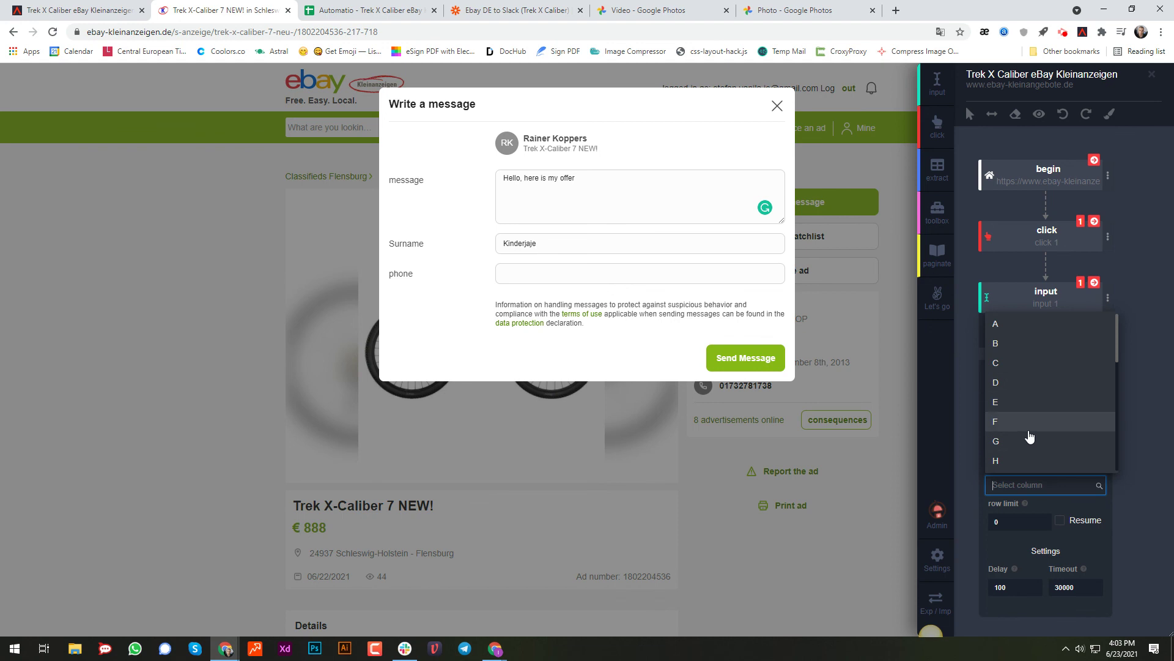
- Collapse the input step settings, review the message text, and close the message dialog
left_click(968, 318)
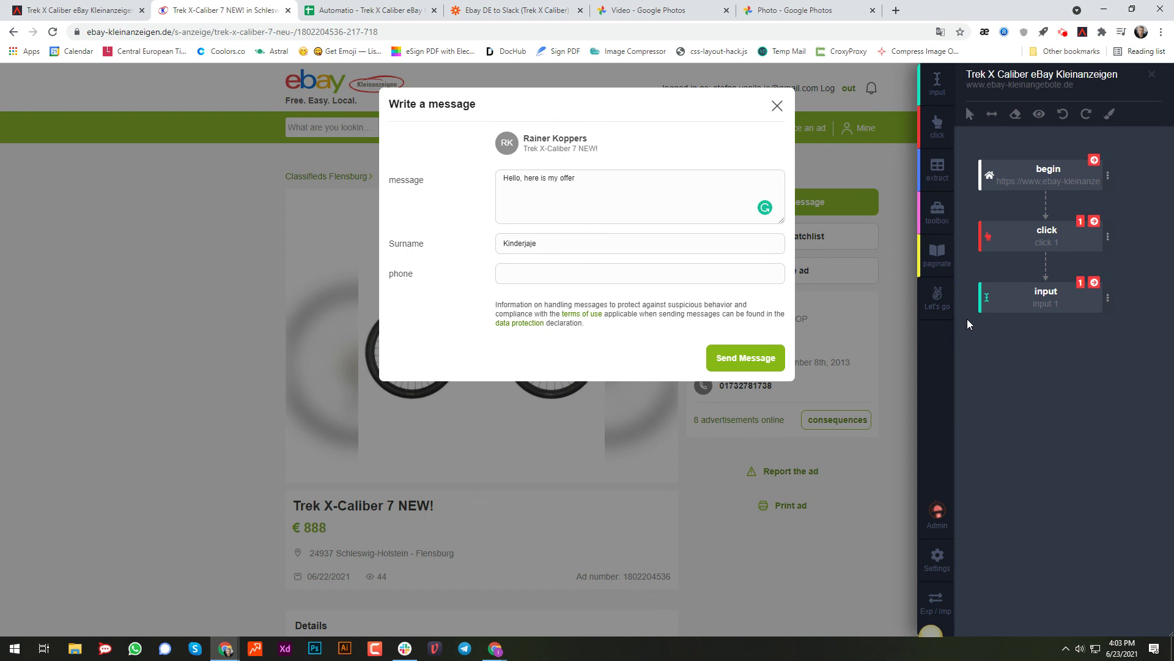
left_click(593, 192)
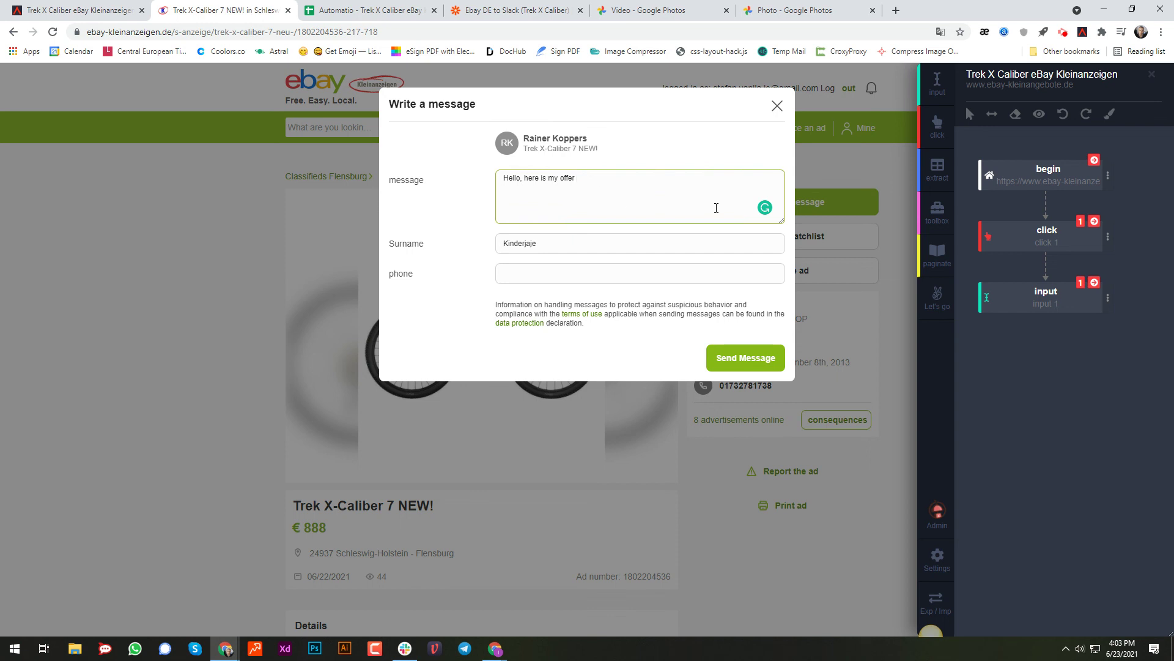
left_click(783, 106)
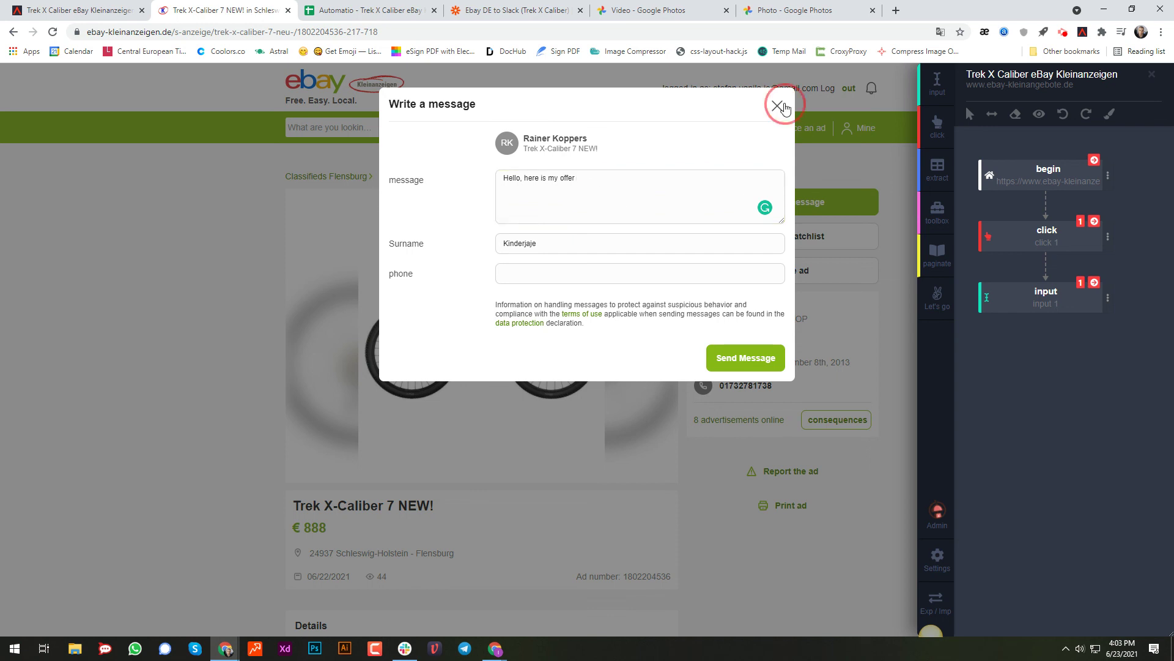
left_click(713, 111)
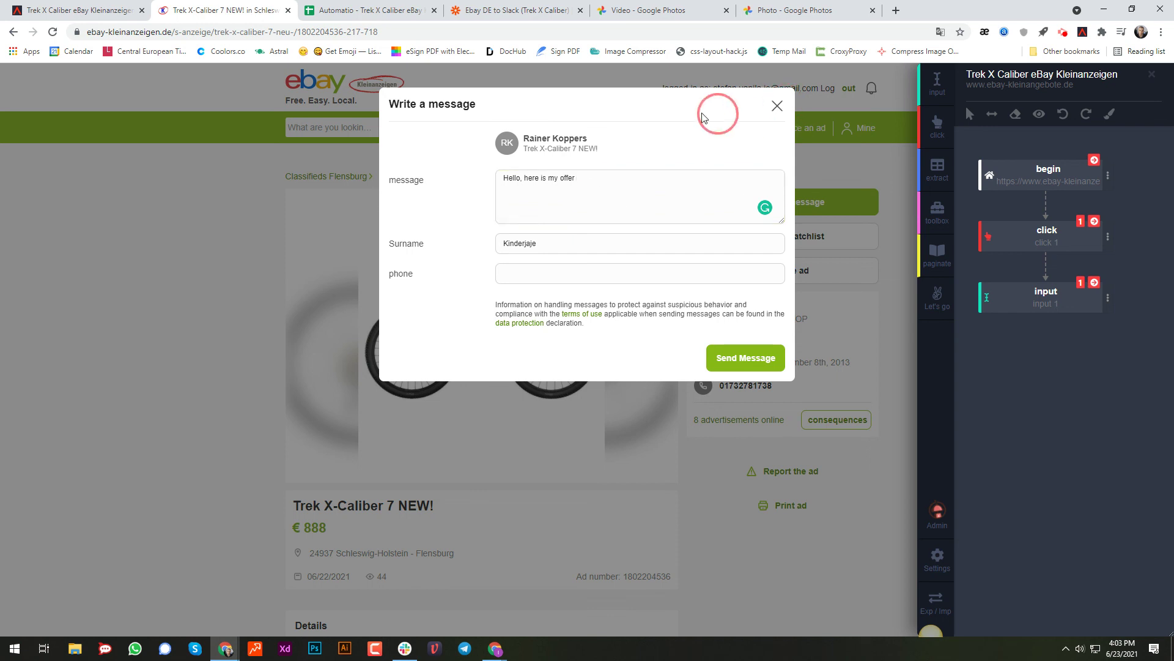
left_click(777, 107)
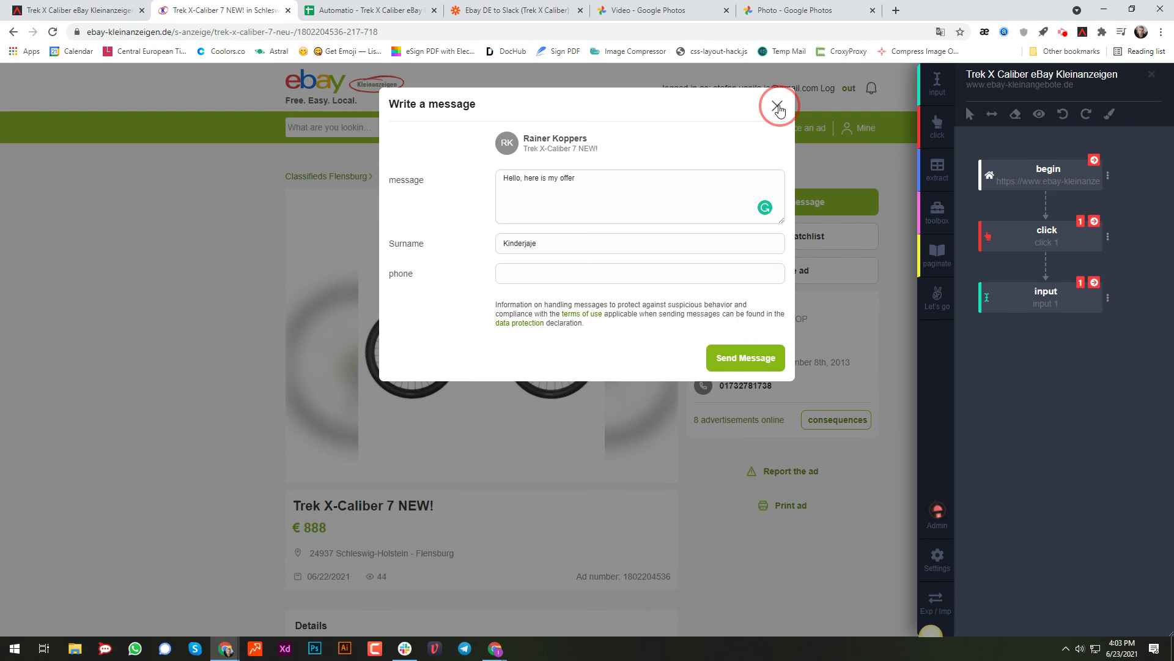
left_click(778, 108)
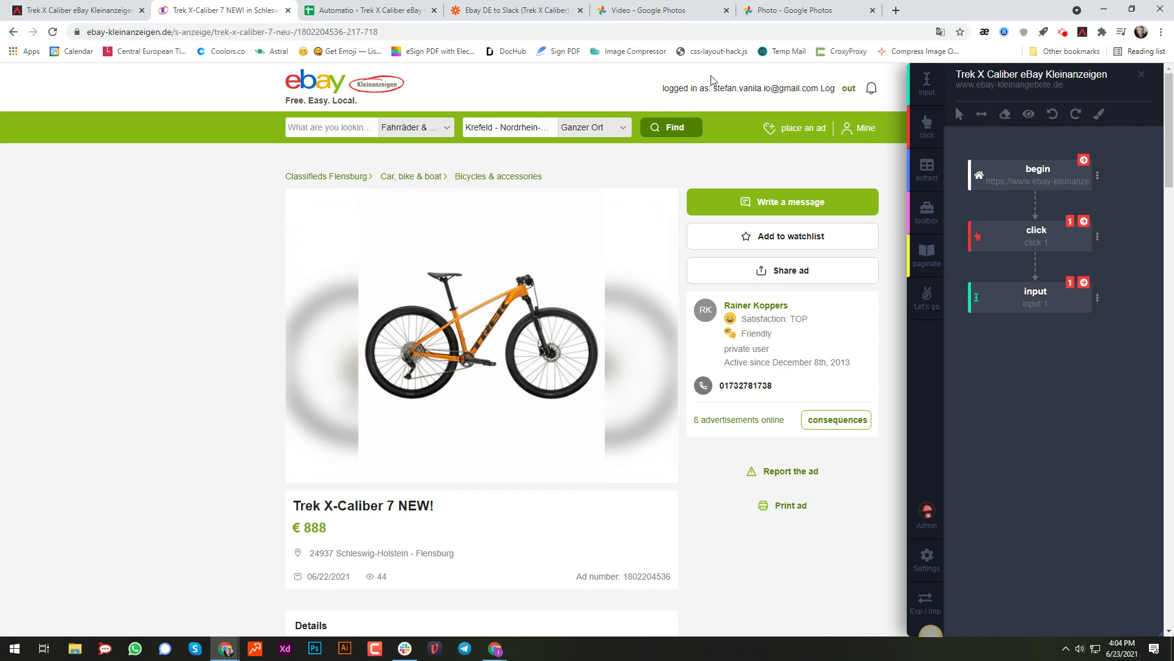
- Switch to the Google Photos bike video tab
left_click(658, 11)
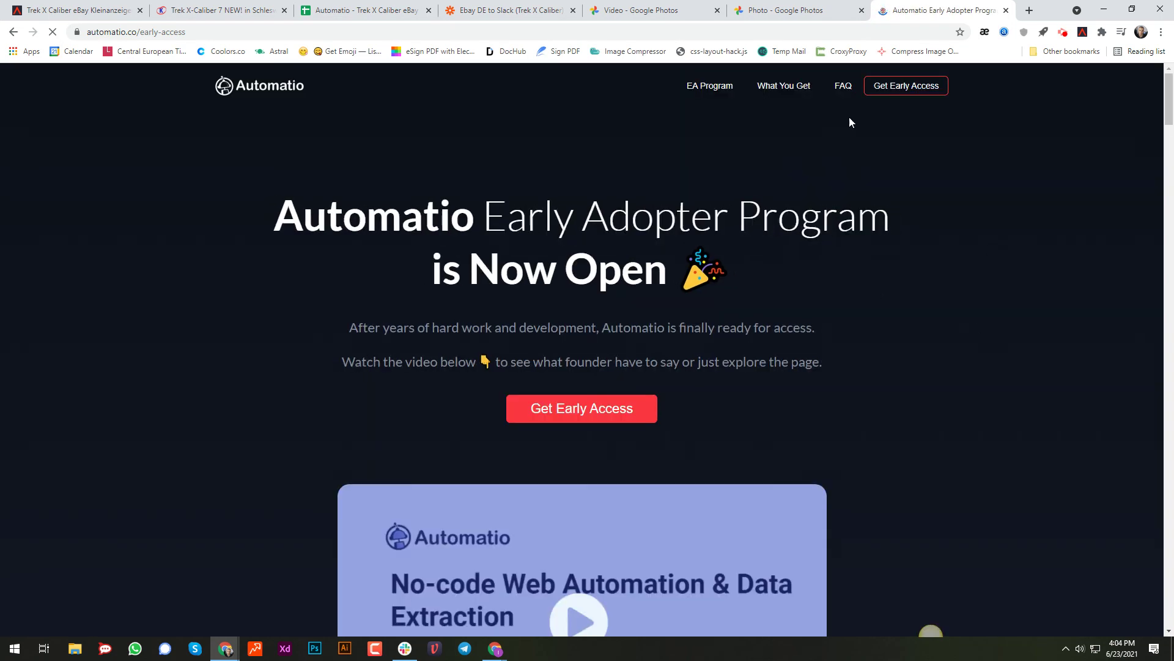
- Jump to the early access pricing plans and highlight the 50% LTD (Life Time Discount) line
left_click(588, 411)
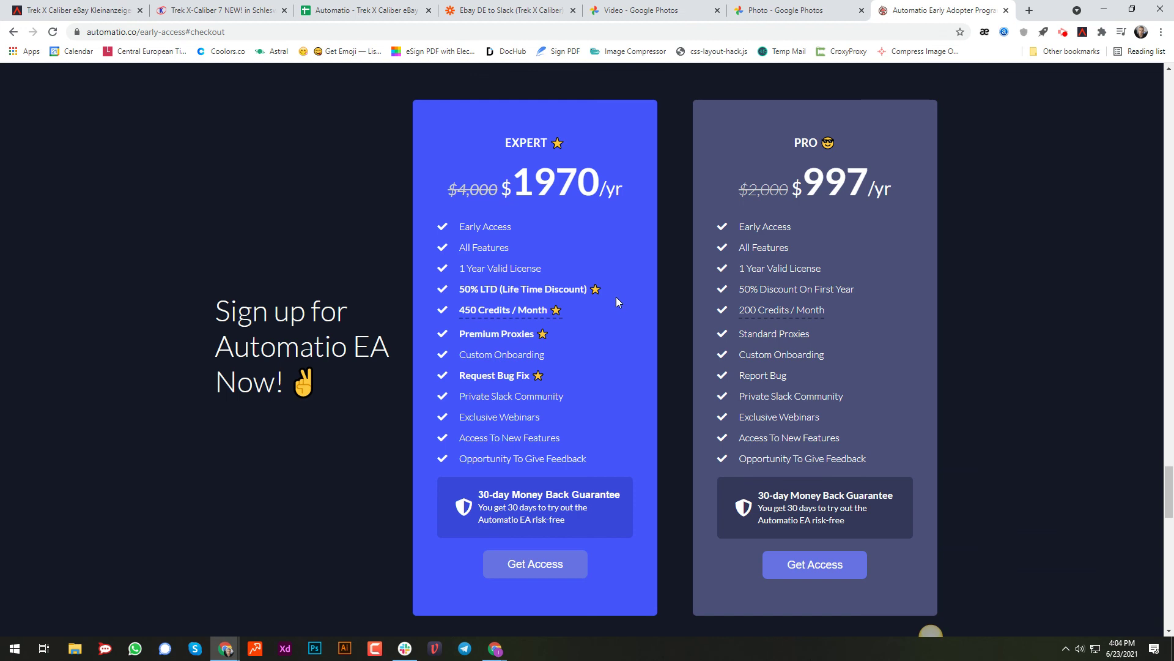
left_click_drag(616, 288, 441, 289)
left_click(183, 176)
left_click(1016, 313)
- Inspect the full page address in the address bar
left_click(124, 34)
left_click(97, 35)
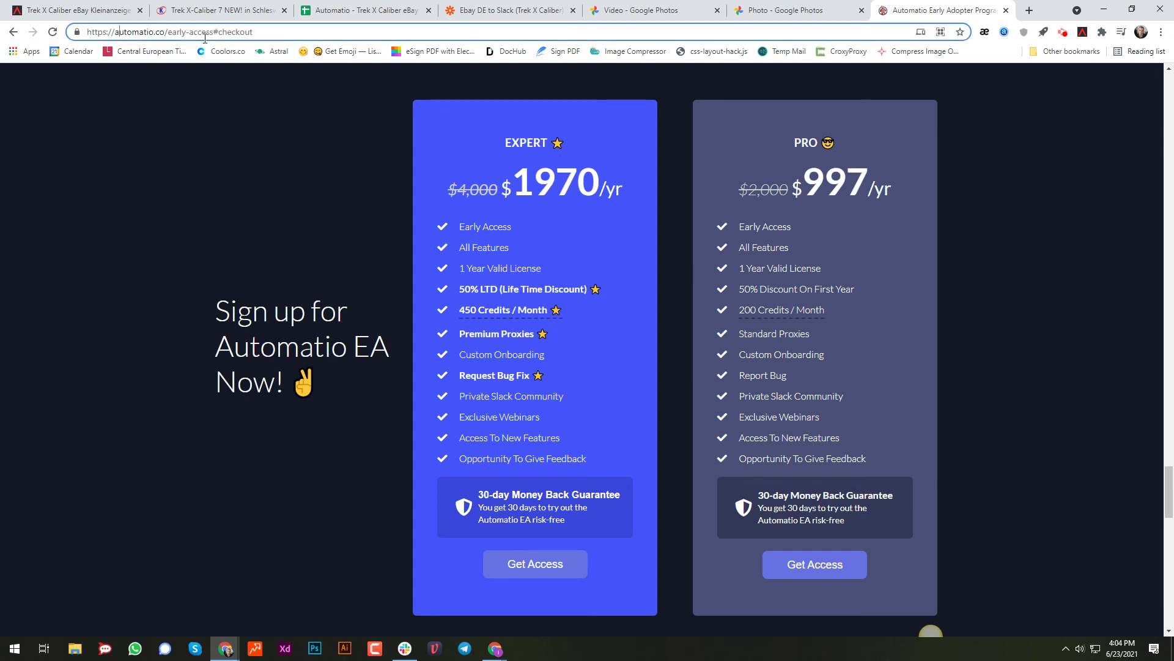
left_click(1028, 239)
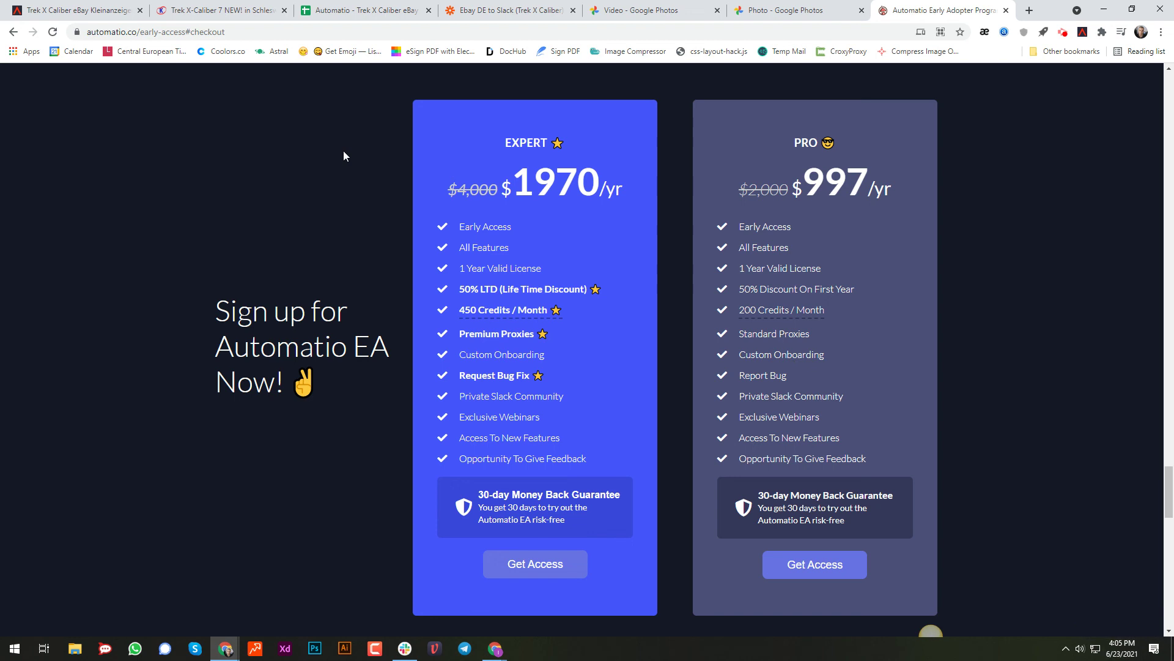
- Highlight the 50% LTD line and the EXPERT plan title
left_click_drag(611, 293, 456, 296)
left_click_drag(575, 147, 503, 147)
left_click_drag(610, 288, 461, 287)
- Flip through the bike photo and videos, pause the next video, and return to the Trek X Caliber dashboard
left_click(808, 8)
left_click(659, 5)
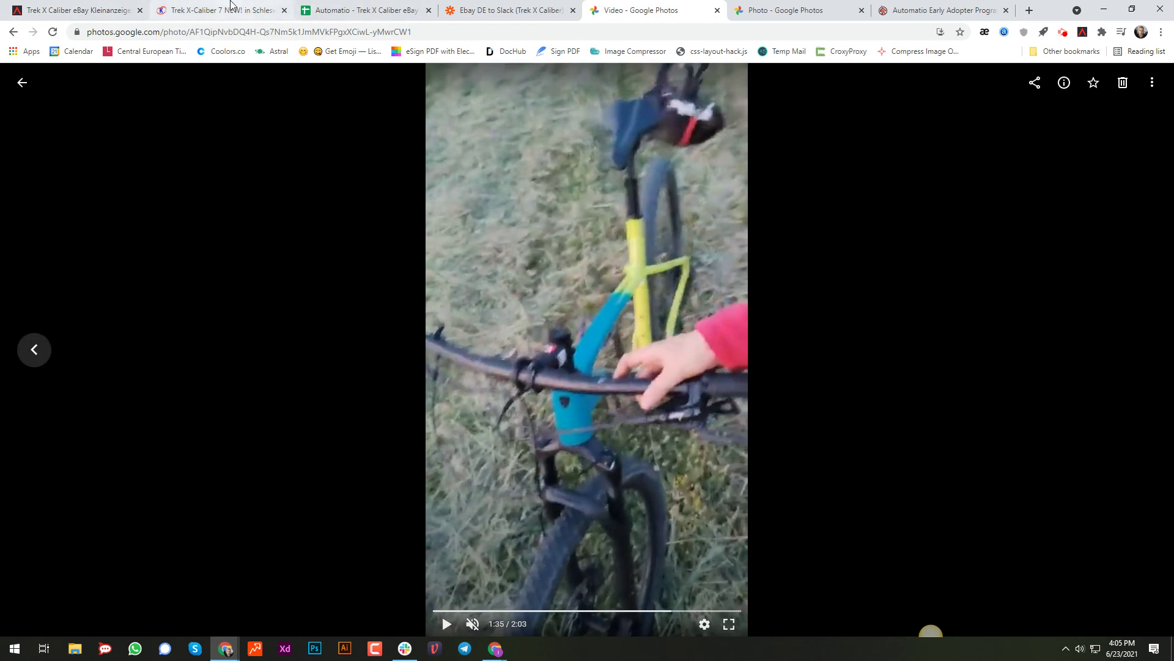
key("Left")
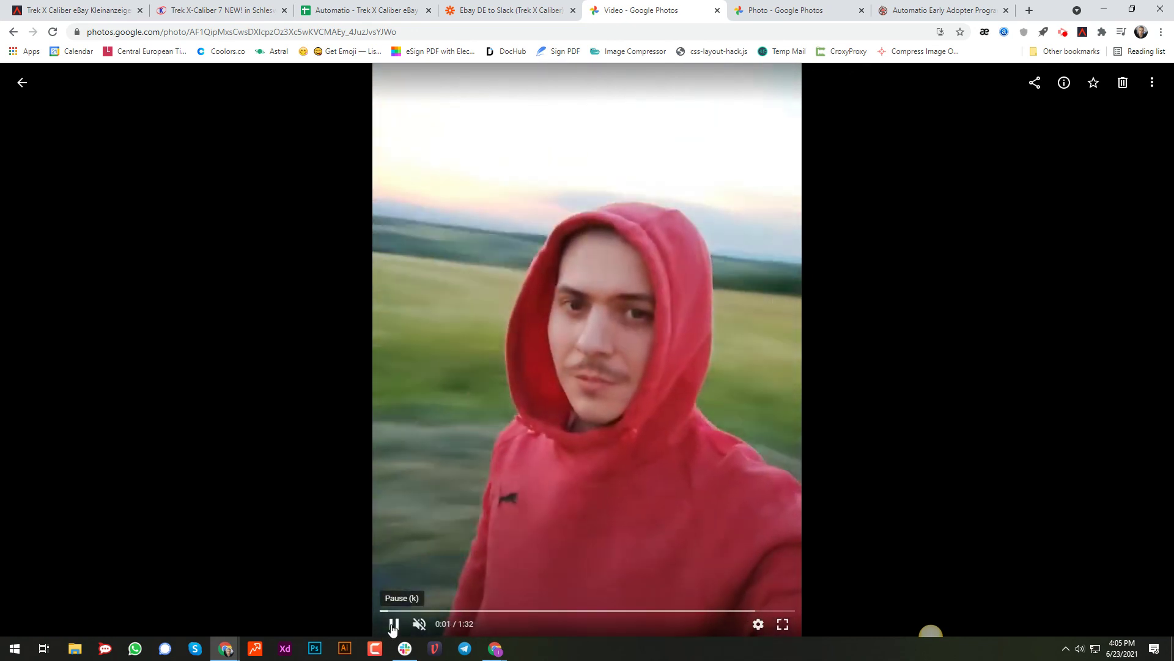
left_click(393, 624)
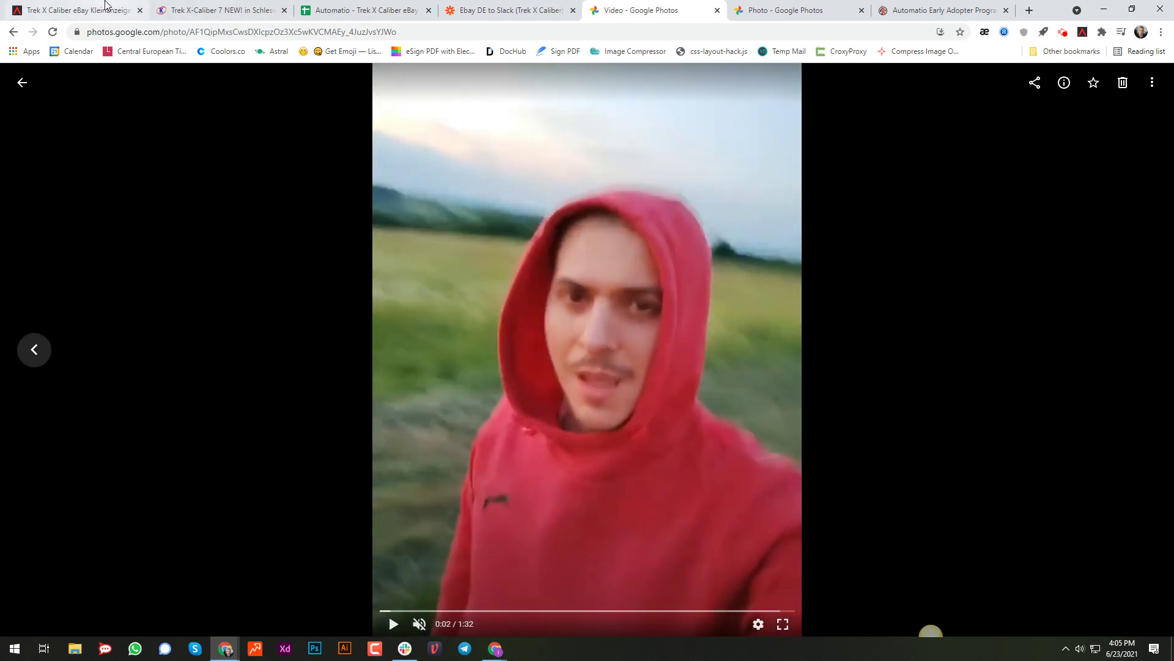
left_click(79, 10)
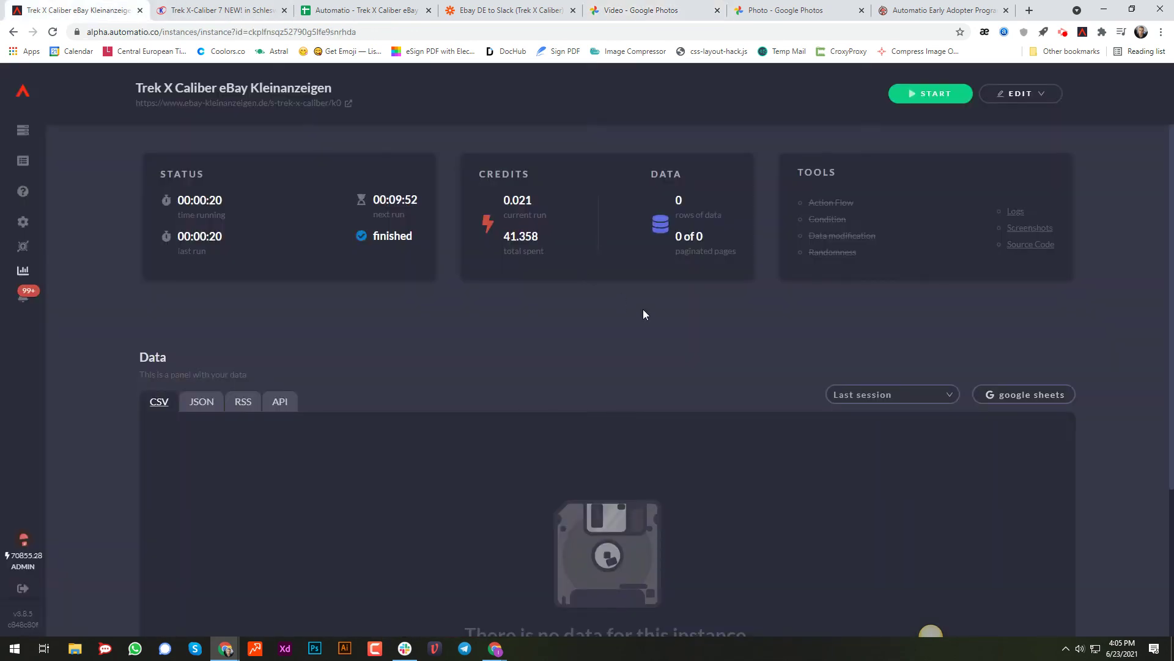